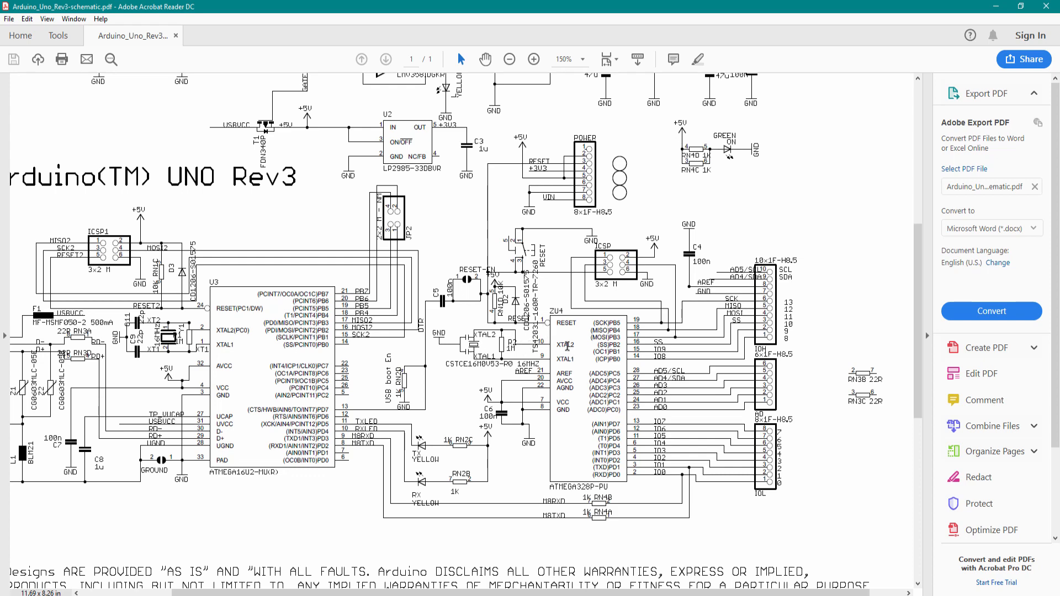
Switch to OrCAD Capture and place a CRYSTAL part, rotated to vertical, beside the XTAL pins of U1.
{"action": "key", "text": "alt+Tab"}
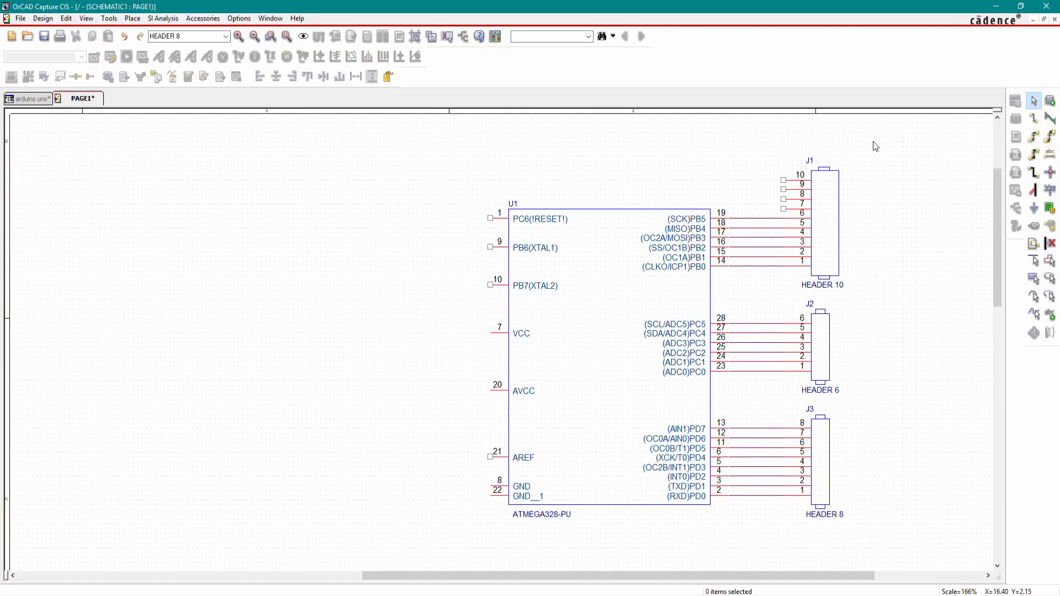
{"action": "left_click", "coordinate": [1050, 101]}
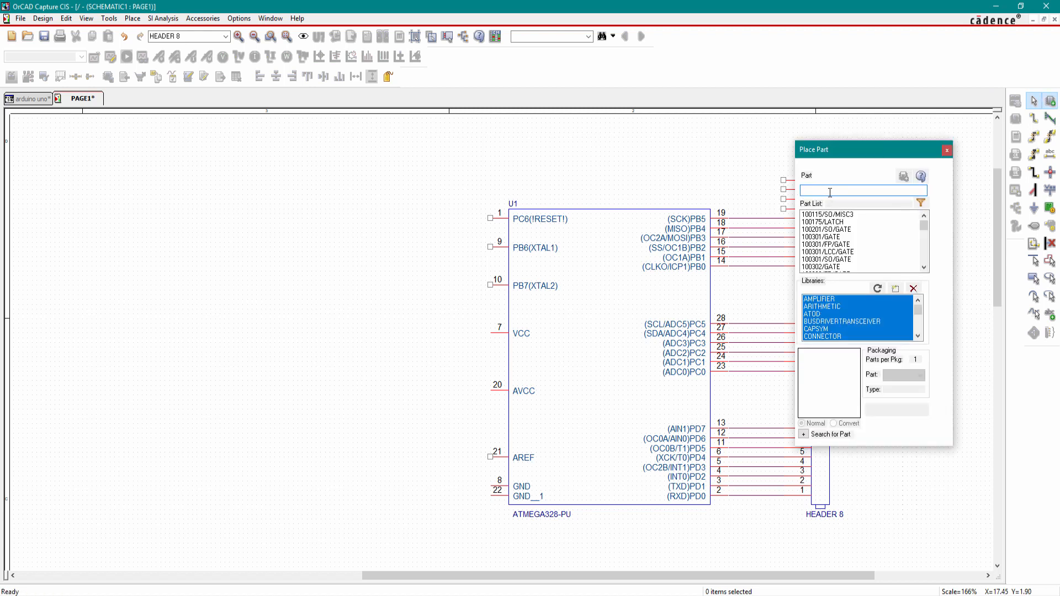
{"action": "type", "text": "crystAL"}
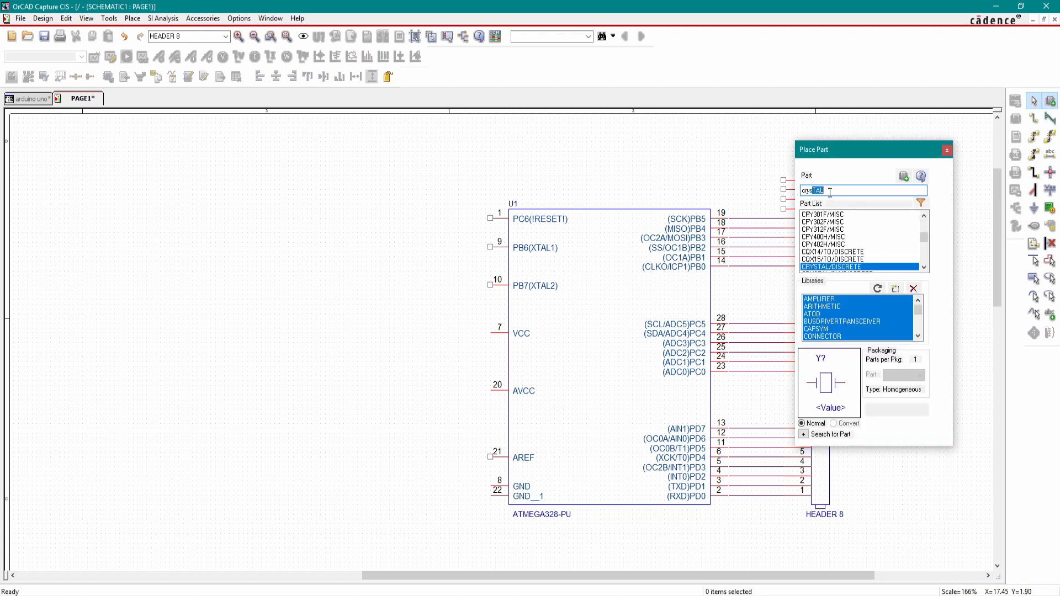
{"action": "left_click", "coordinate": [834, 267]}
{"action": "double_click", "coordinate": [835, 267]}
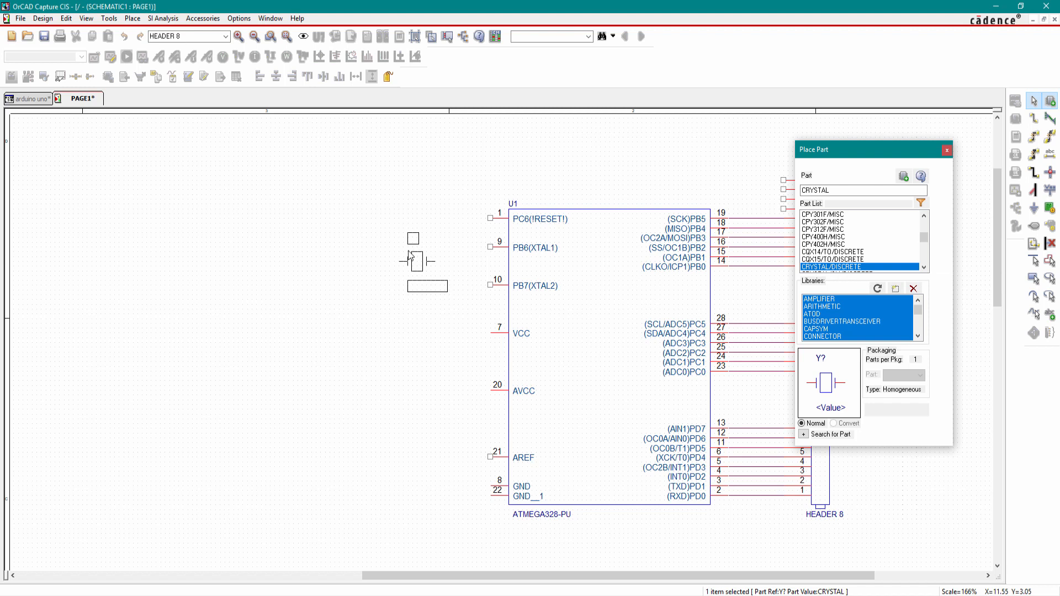
{"action": "key", "text": "r"}
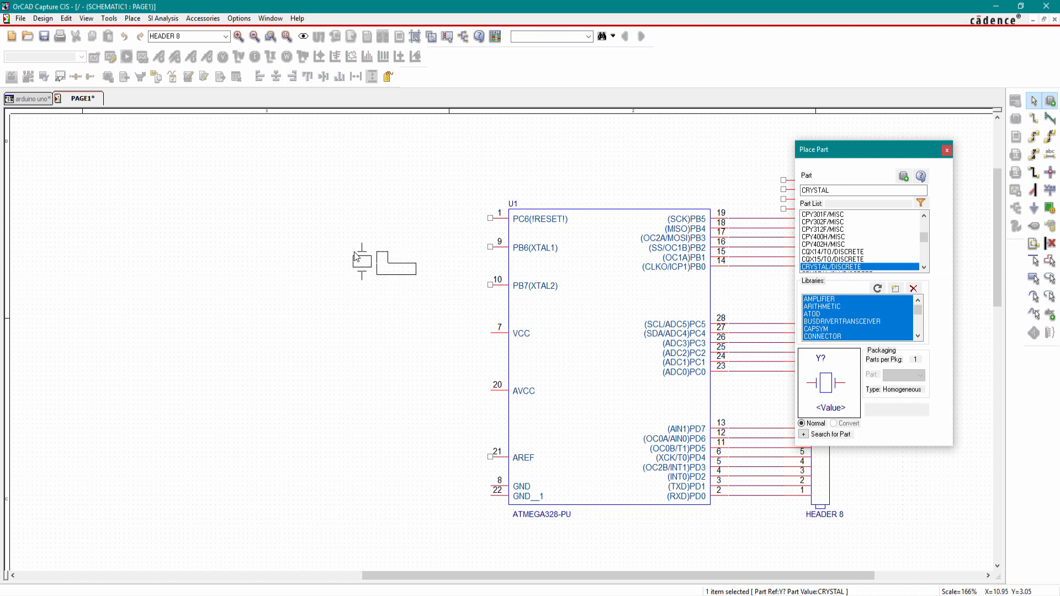
{"action": "left_click", "coordinate": [355, 255]}
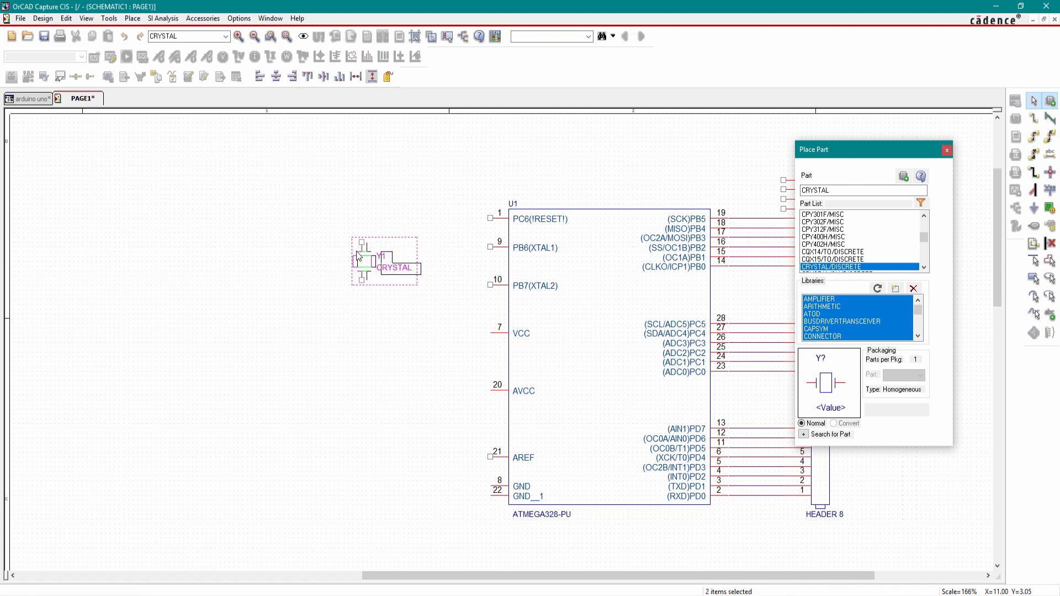
{"action": "left_click", "coordinate": [273, 240]}
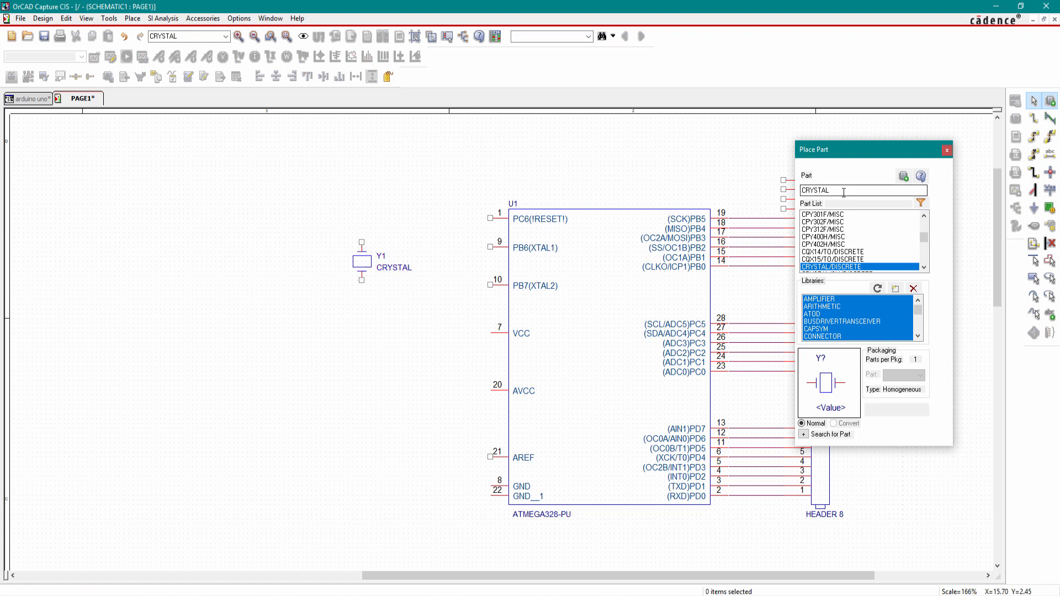
Place a vertical RESISTOR part between the crystal and the XTAL pins of U1.
{"action": "left_click_drag", "start_coordinate": [831, 190], "coordinate": [794, 188]}
{"action": "type", "text": "res"}
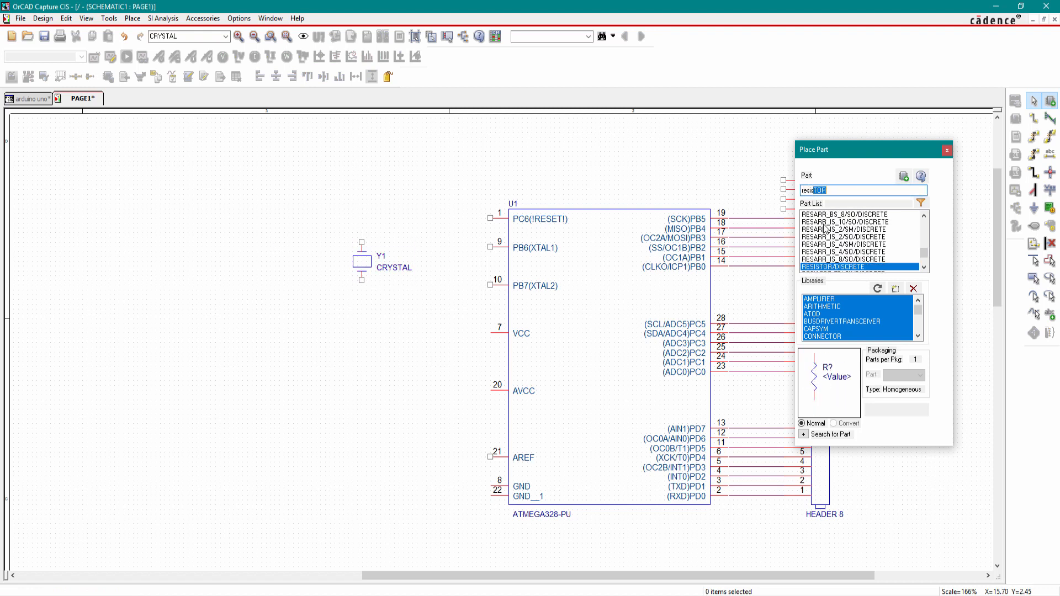
{"action": "type", "text": "is"}
{"action": "key", "text": "Return"}
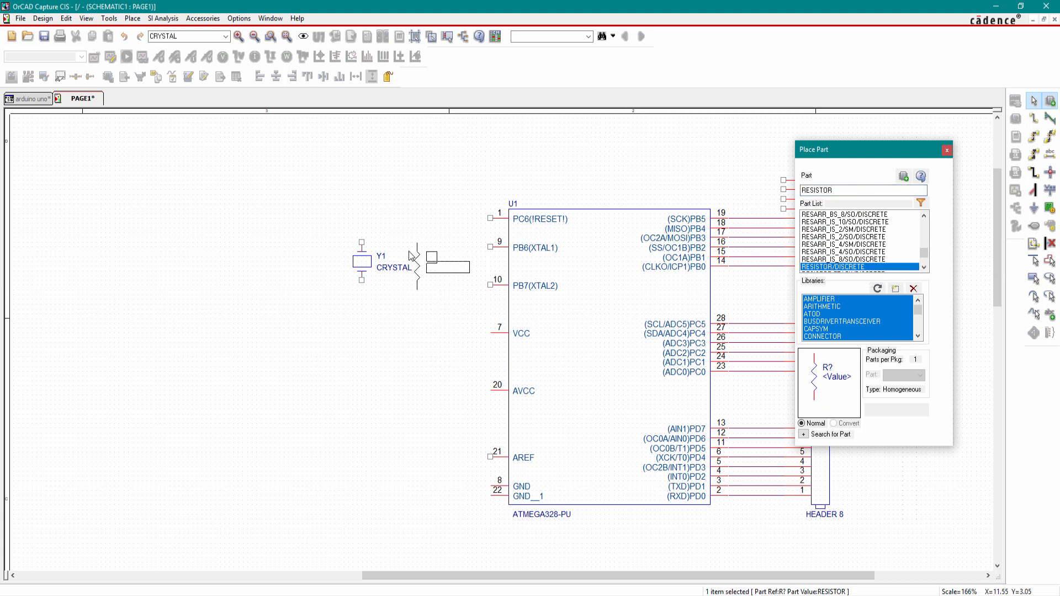
{"action": "left_click", "coordinate": [411, 255]}
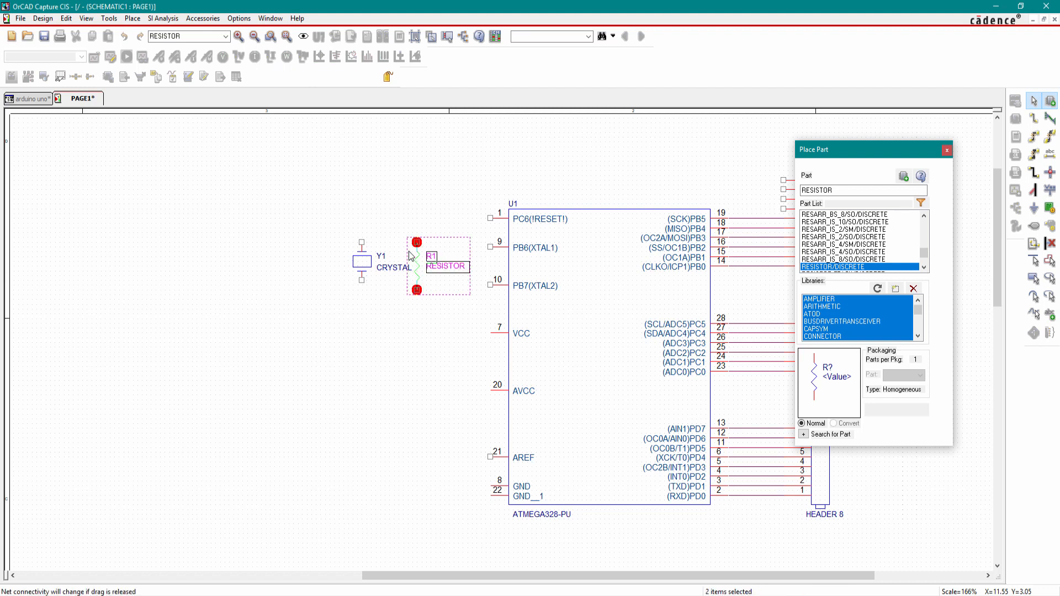
{"action": "key", "text": "Escape"}
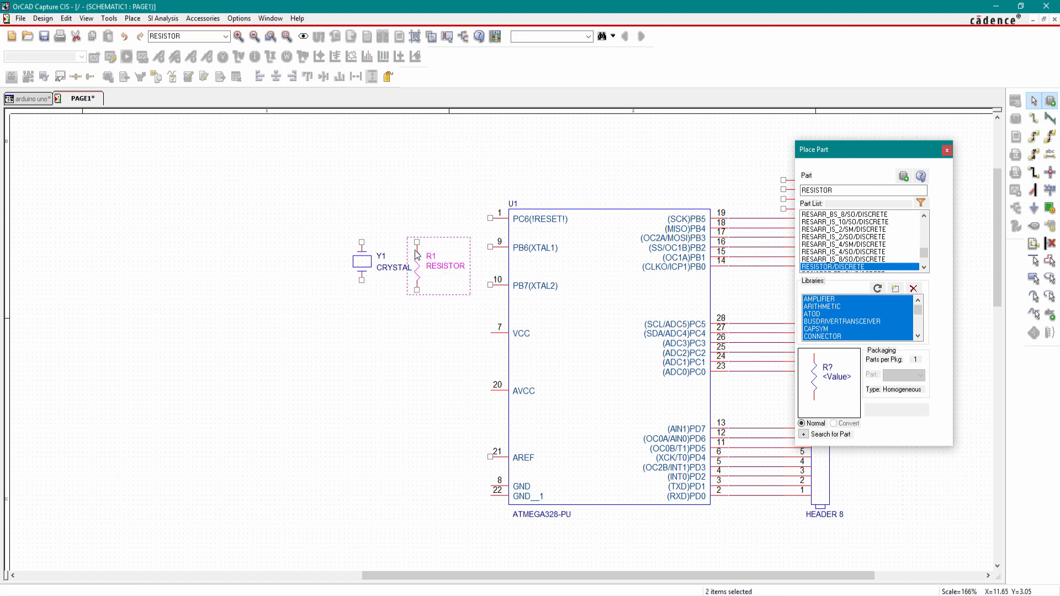
Place two CAP NP capacitors, rotated to horizontal and stacked one above the other, on the far side of the crystal from U1.
{"action": "left_click_drag", "start_coordinate": [840, 190], "coordinate": [802, 194]}
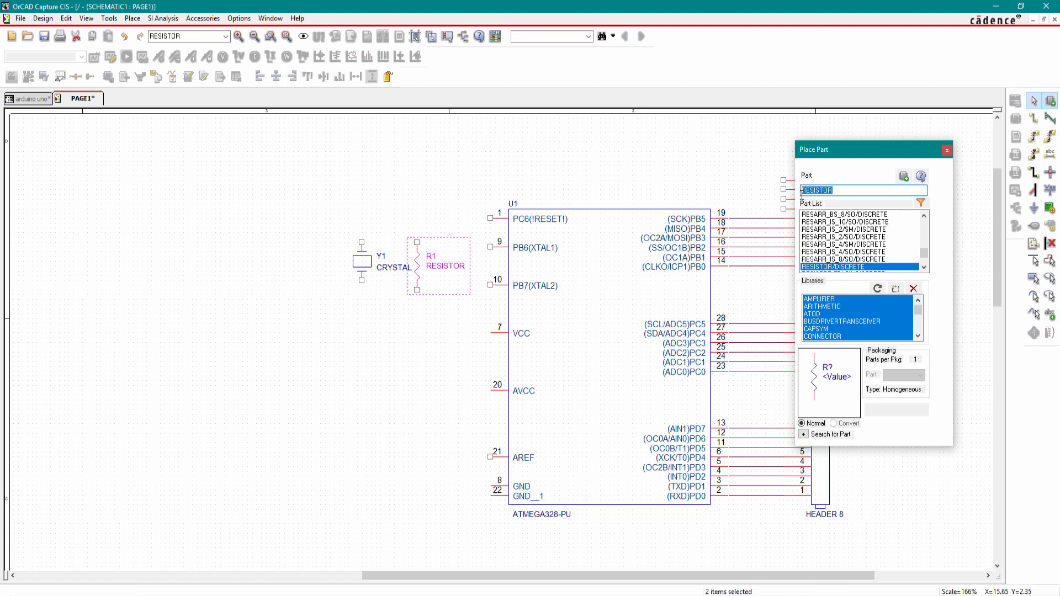
{"action": "type", "text": "cap"}
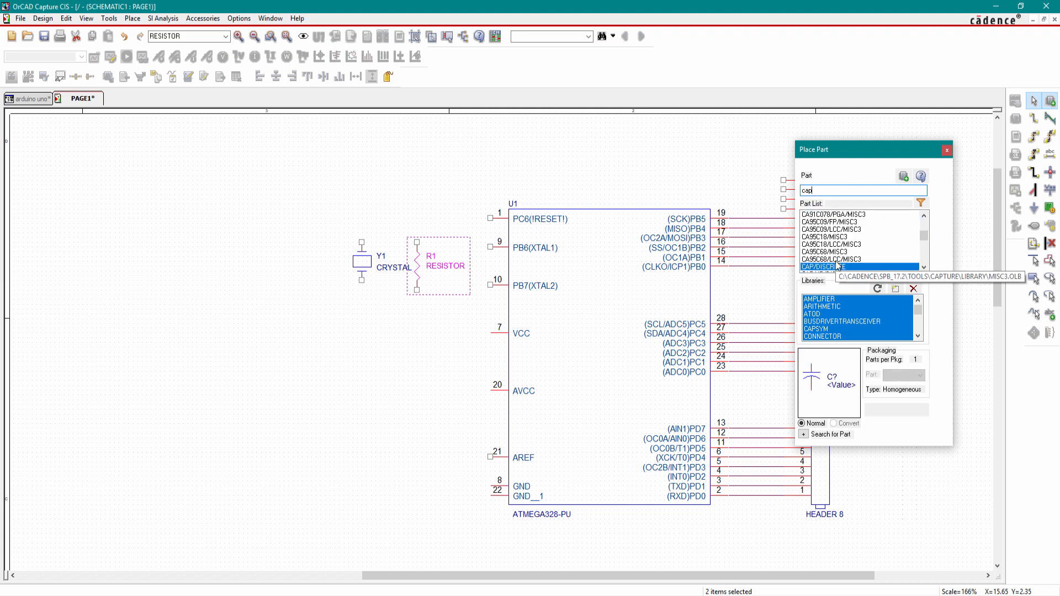
{"action": "left_click", "coordinate": [919, 270]}
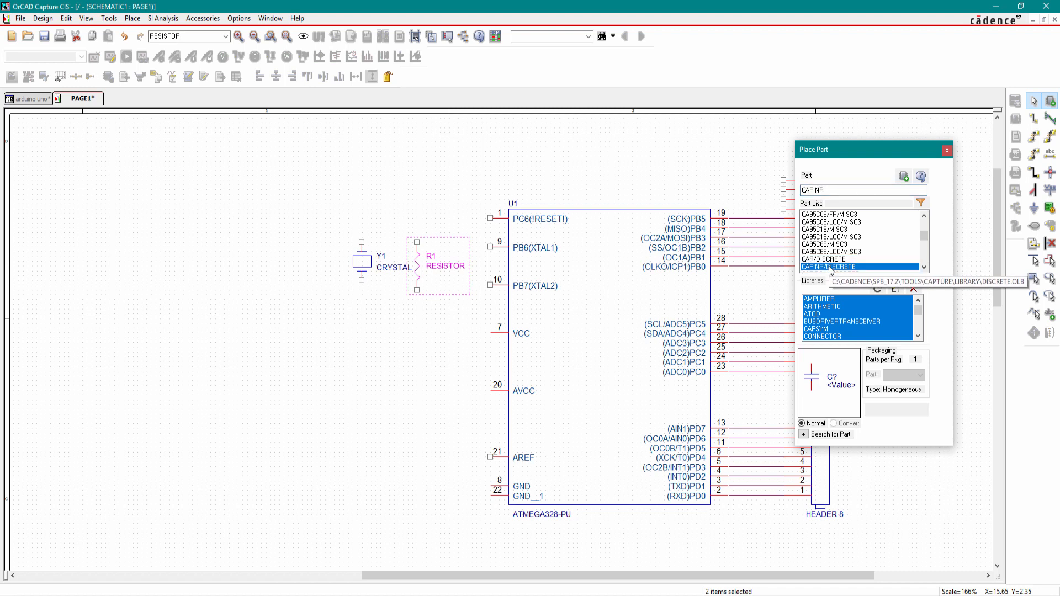
{"action": "double_click", "coordinate": [831, 267]}
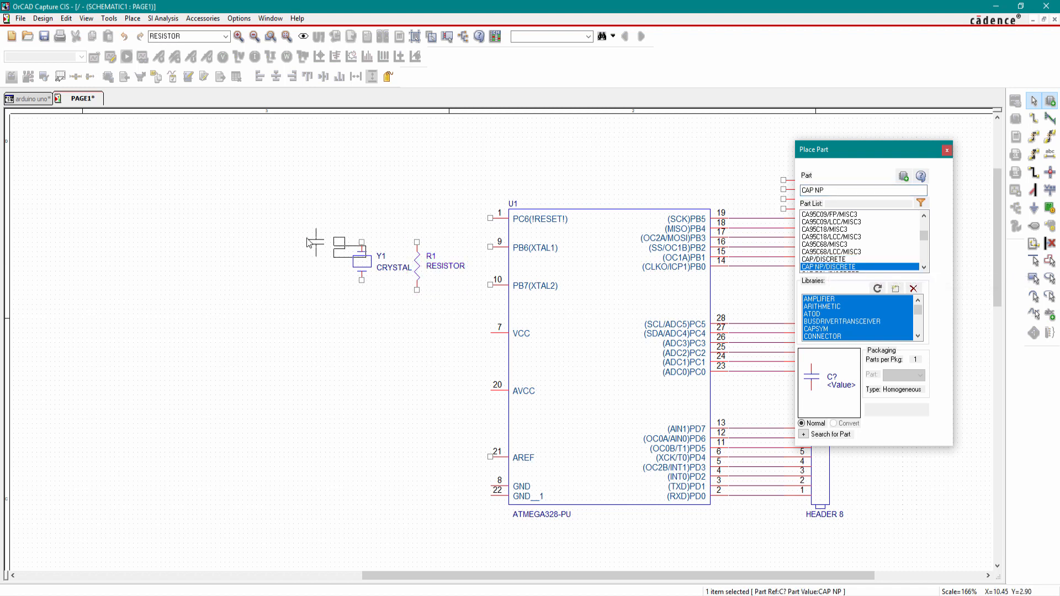
{"action": "key", "text": "r"}
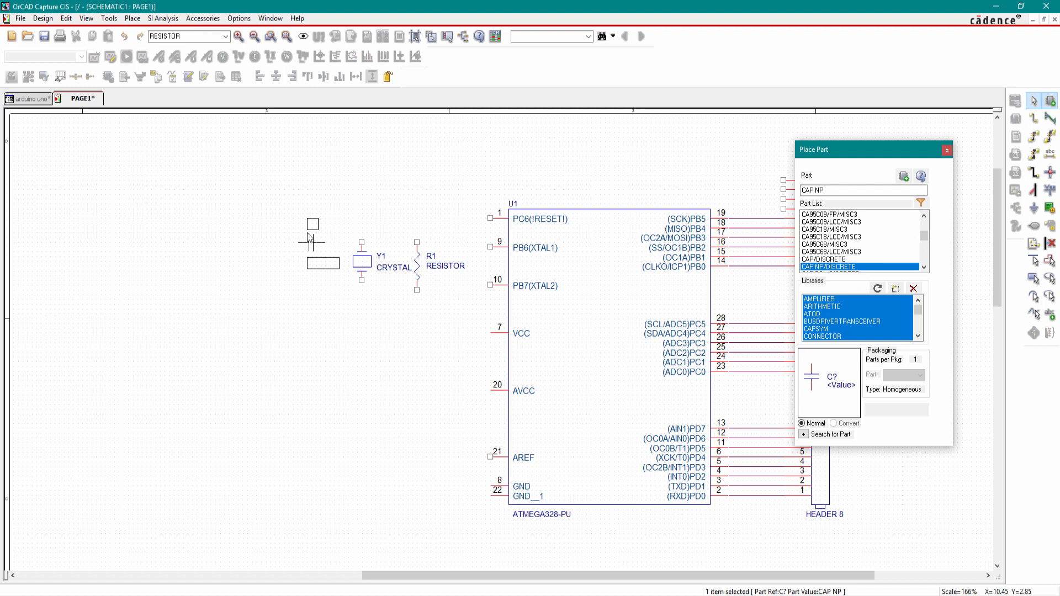
{"action": "left_click", "coordinate": [299, 232]}
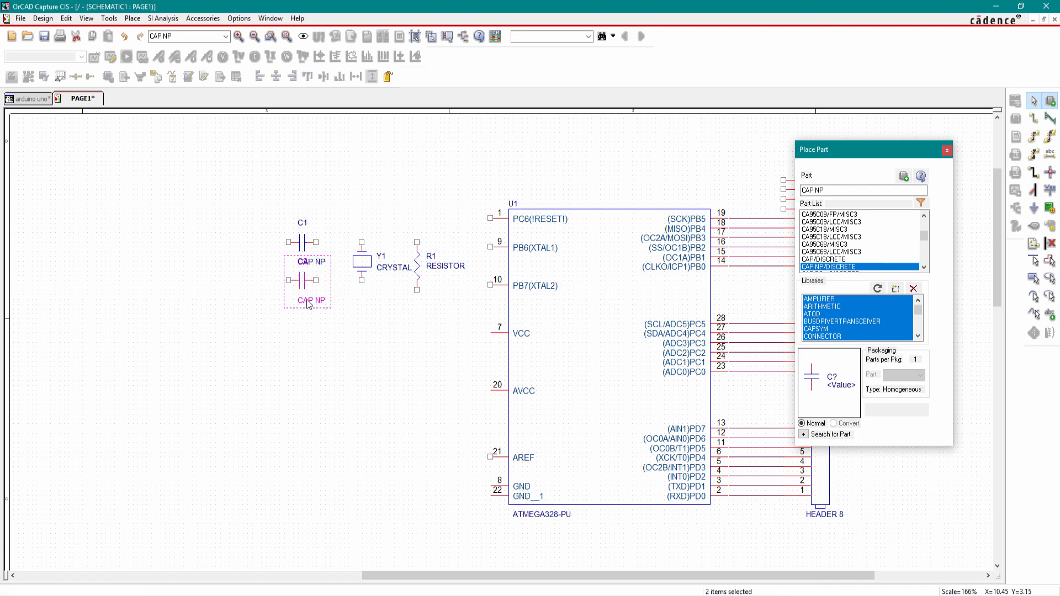
{"action": "left_click", "coordinate": [319, 369]}
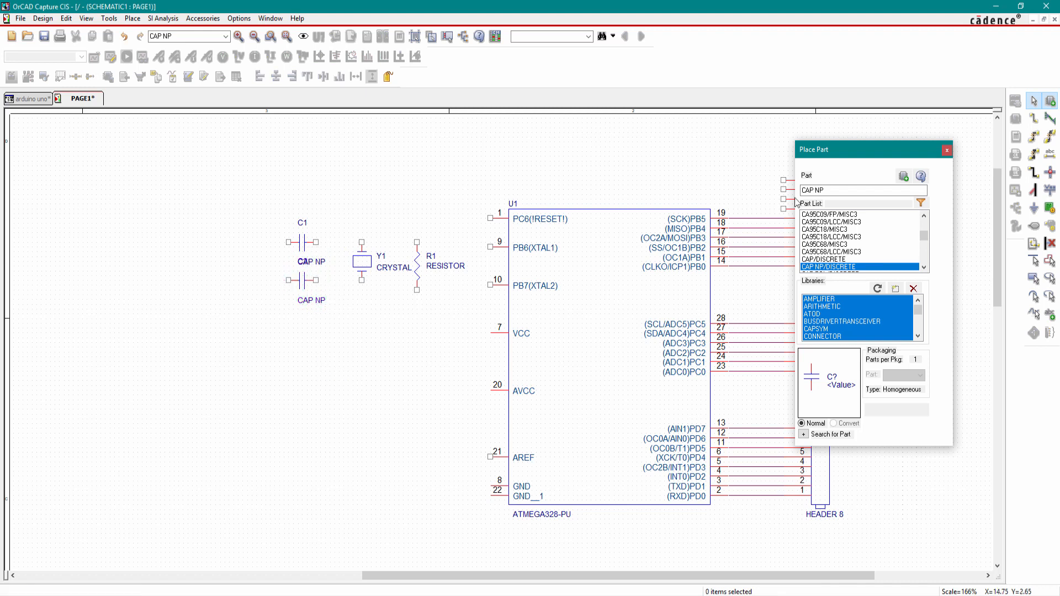
{"action": "left_click", "coordinate": [947, 151]}
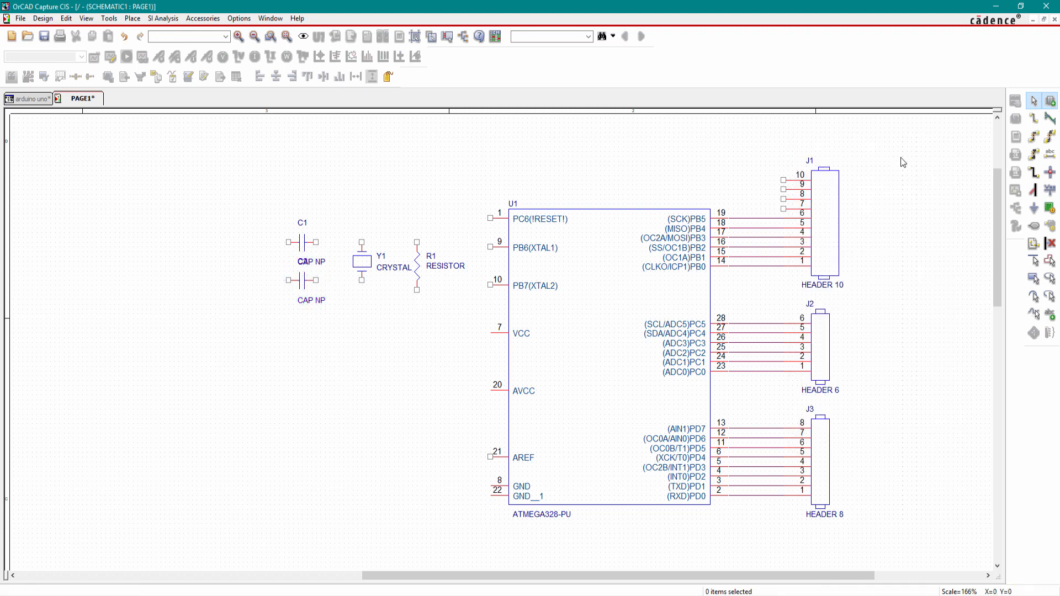
Set the value of resistor R1 to IM.
{"action": "double_click", "coordinate": [452, 266]}
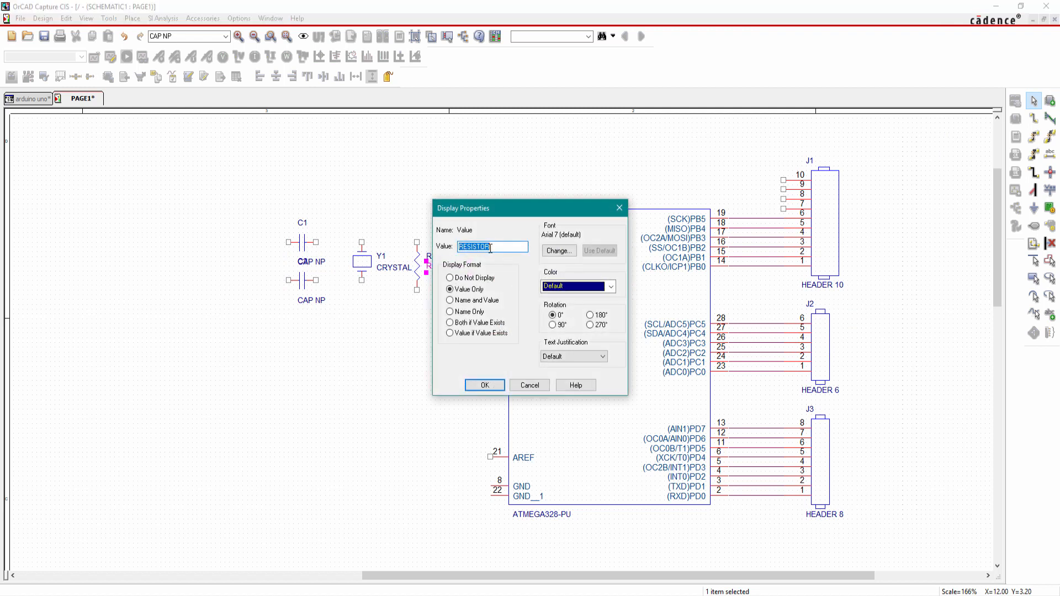
{"action": "key", "text": "BackSpace"}
{"action": "key", "text": "Return"}
{"action": "left_click", "coordinate": [338, 351]}
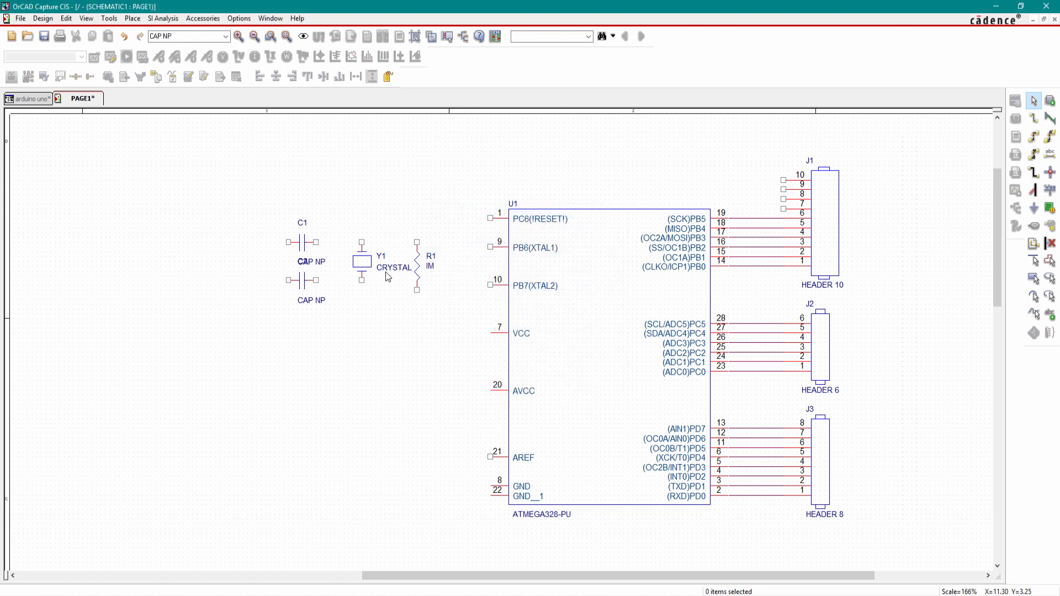
Set the value of crystal Y1 to 16MHz.
{"action": "double_click", "coordinate": [391, 267]}
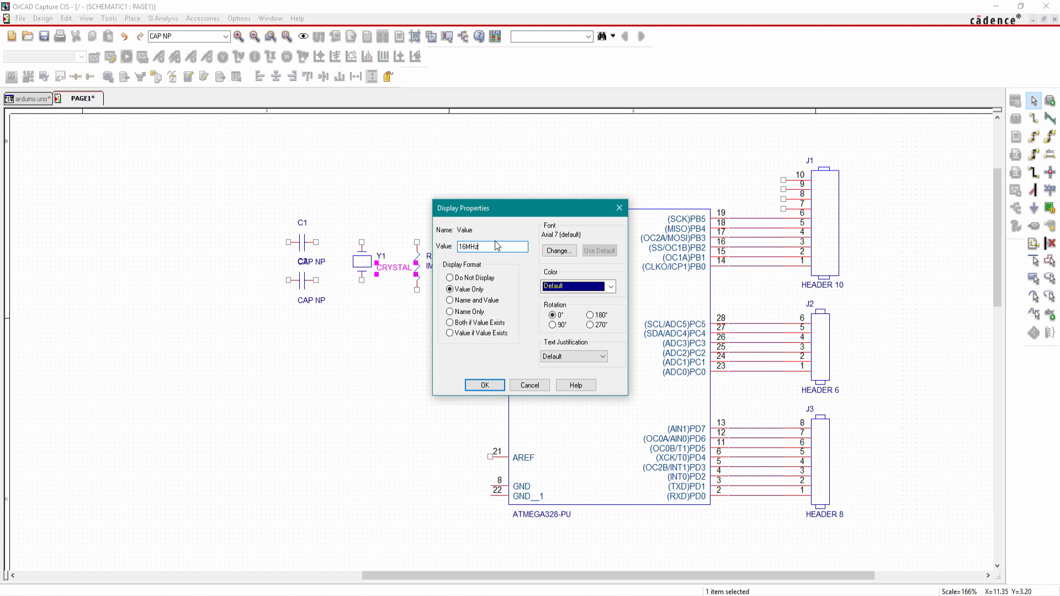
{"action": "type", "text": "16MHz"}
{"action": "key", "text": "Return"}
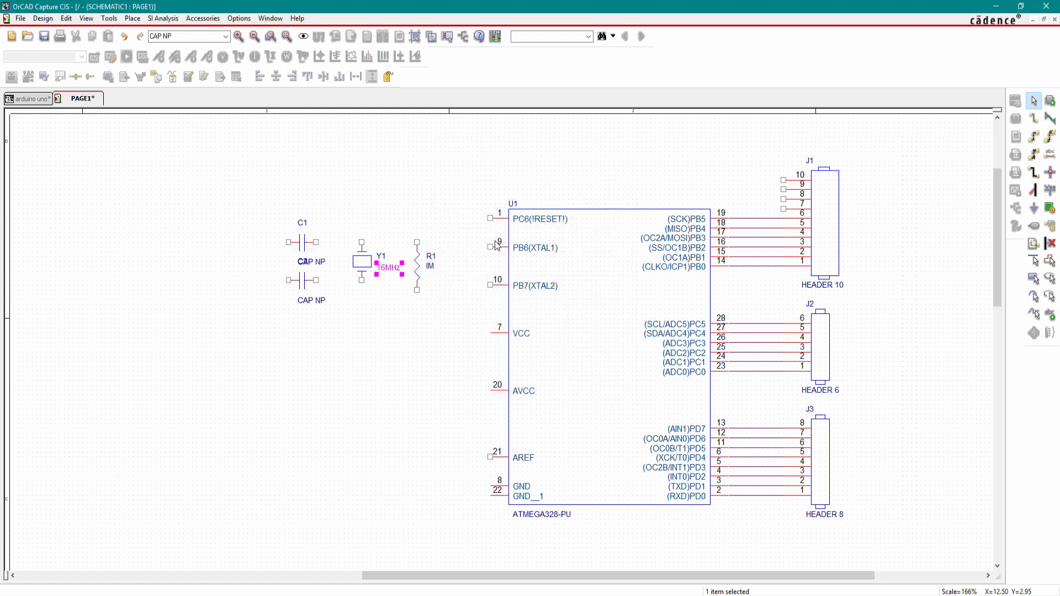
{"action": "left_click", "coordinate": [367, 178]}
Set the value of both capacitors, C1 and C2, to 22nF.
{"action": "double_click", "coordinate": [322, 267]}
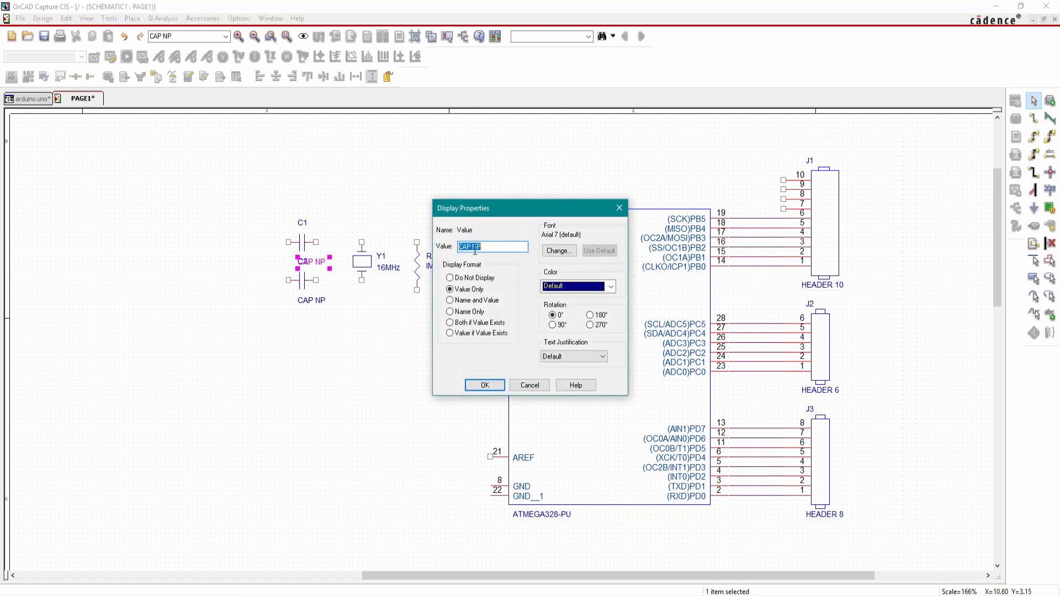
{"action": "type", "text": "22nF"}
{"action": "key", "text": "Return"}
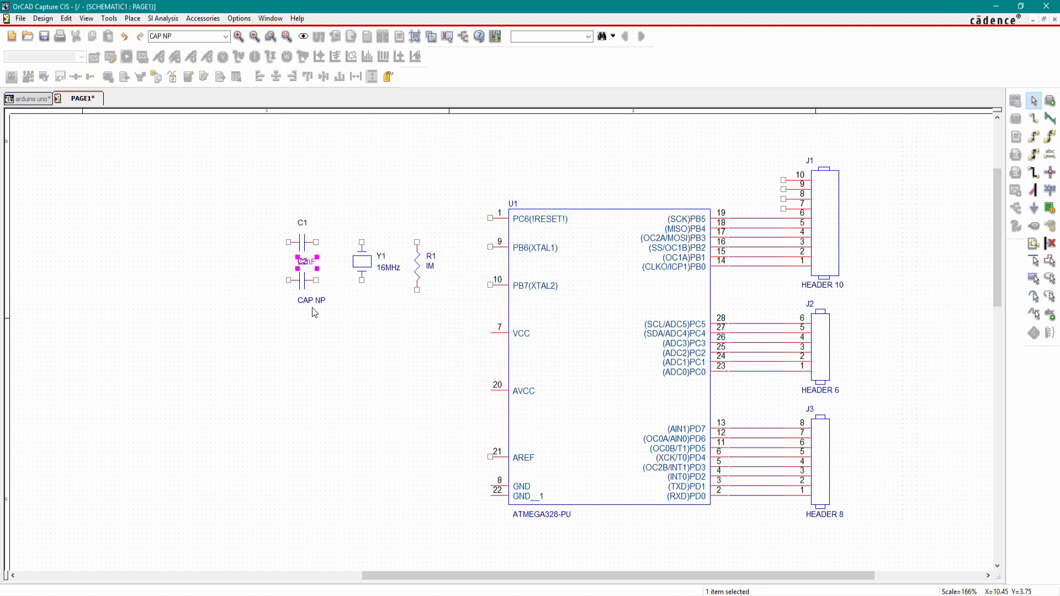
{"action": "double_click", "coordinate": [312, 303]}
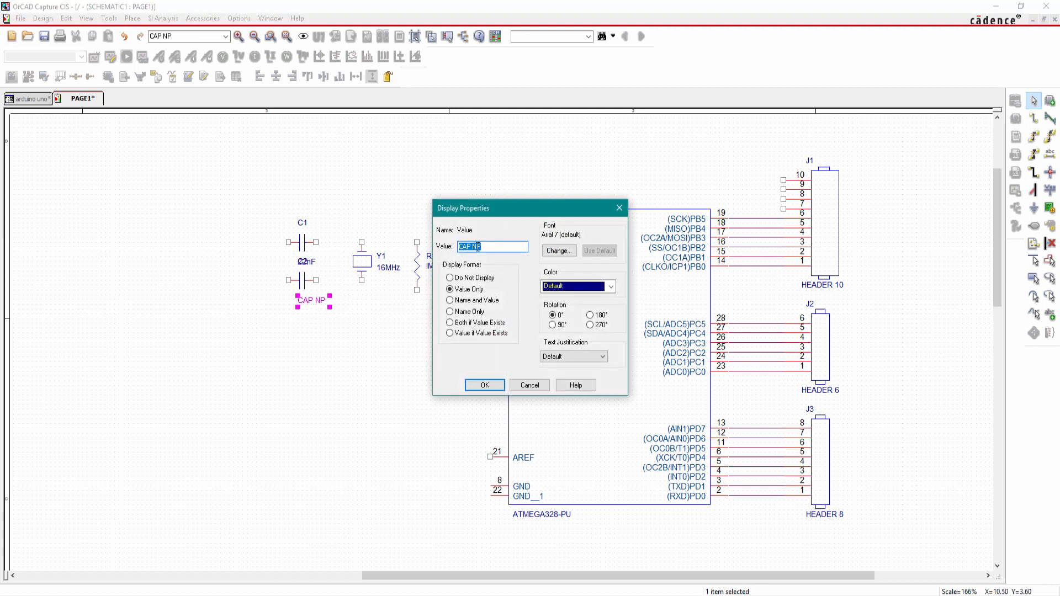
{"action": "type", "text": "22nF"}
{"action": "key", "text": "Return"}
{"action": "left_click", "coordinate": [243, 173]}
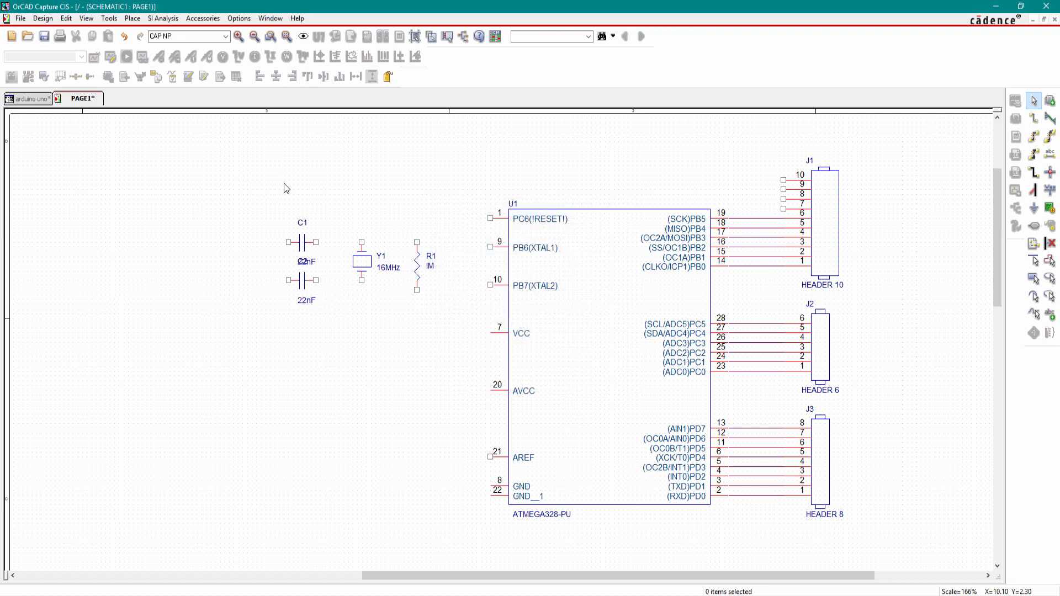
Move the reference and value labels of C1 and C2 closer to their symbols so they do not overlap.
{"action": "scroll", "coordinate": [291, 232], "scroll_direction": "up", "scroll_amount": 1}
{"action": "left_click_drag", "start_coordinate": [304, 232], "coordinate": [307, 266]}
{"action": "left_click", "coordinate": [260, 285]}
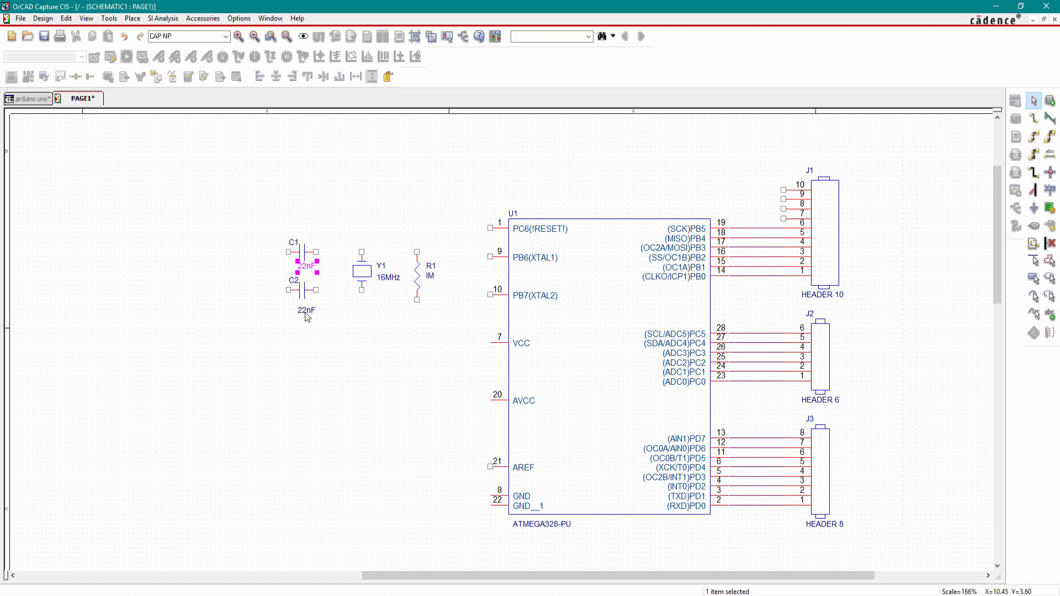
{"action": "left_click_drag", "start_coordinate": [305, 312], "coordinate": [304, 307]}
Move the Y1 reference up and its 16MHz value down beside the crystal, and lower R1's value label.
{"action": "left_click_drag", "start_coordinate": [390, 277], "coordinate": [431, 278]}
{"action": "left_click", "coordinate": [381, 305]}
{"action": "left_click", "coordinate": [440, 273]}
{"action": "left_click", "coordinate": [433, 280]}
{"action": "left_click", "coordinate": [373, 378]}
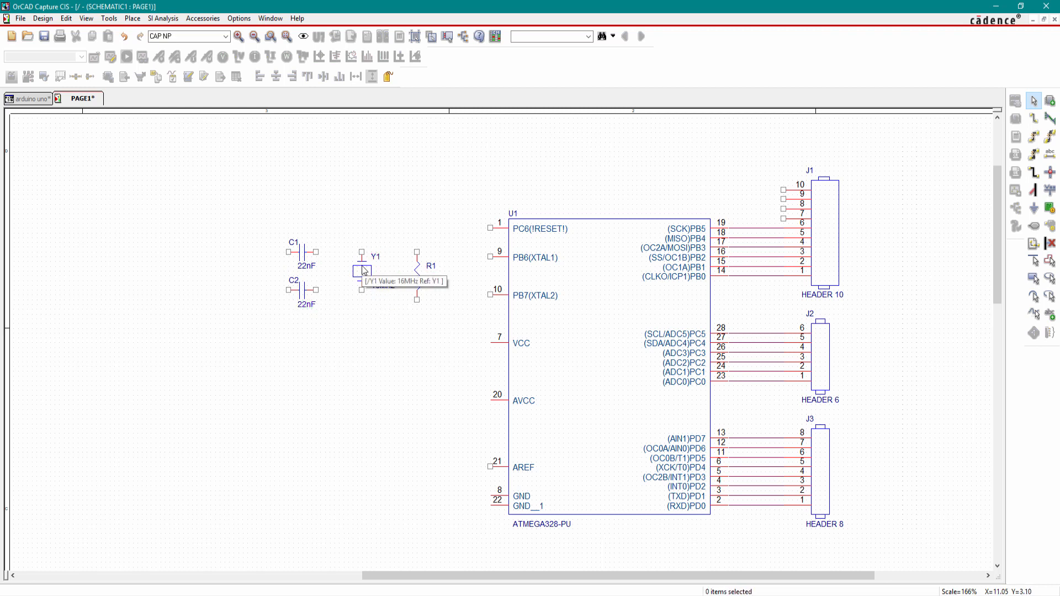
Move capacitor C2 down so that its pins line up with the lower pin of R1.
{"action": "left_click_drag", "start_coordinate": [303, 297], "coordinate": [303, 301]}
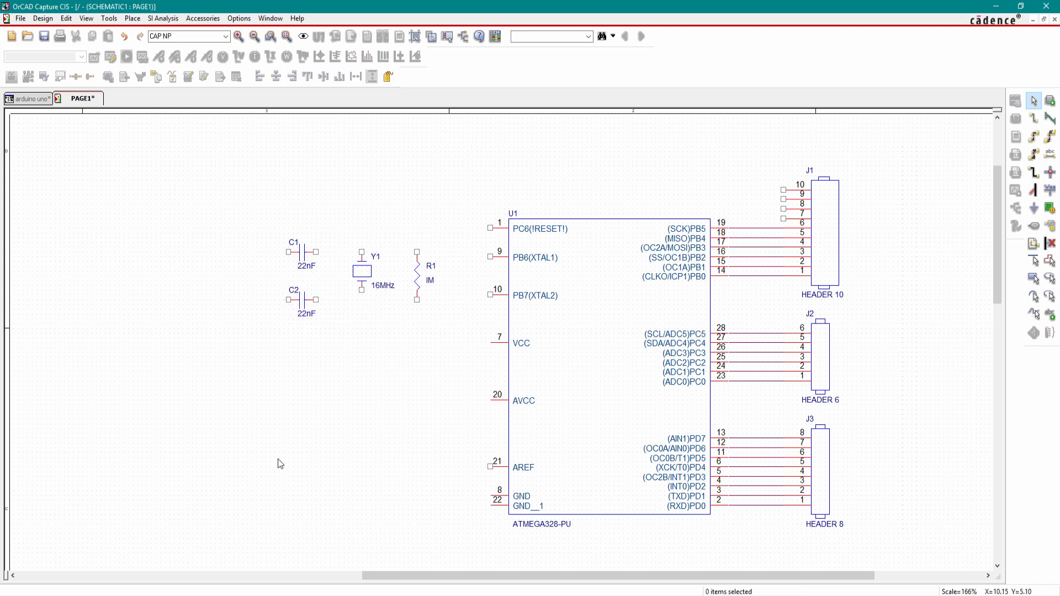
{"action": "left_click", "coordinate": [304, 257]}
{"action": "left_click", "coordinate": [293, 395]}
Wire U1's PB6(XTAL1) pin 9 to the upper pins of R1 and Y1 and the adjacent pin of C1.
{"action": "left_click", "coordinate": [1034, 118]}
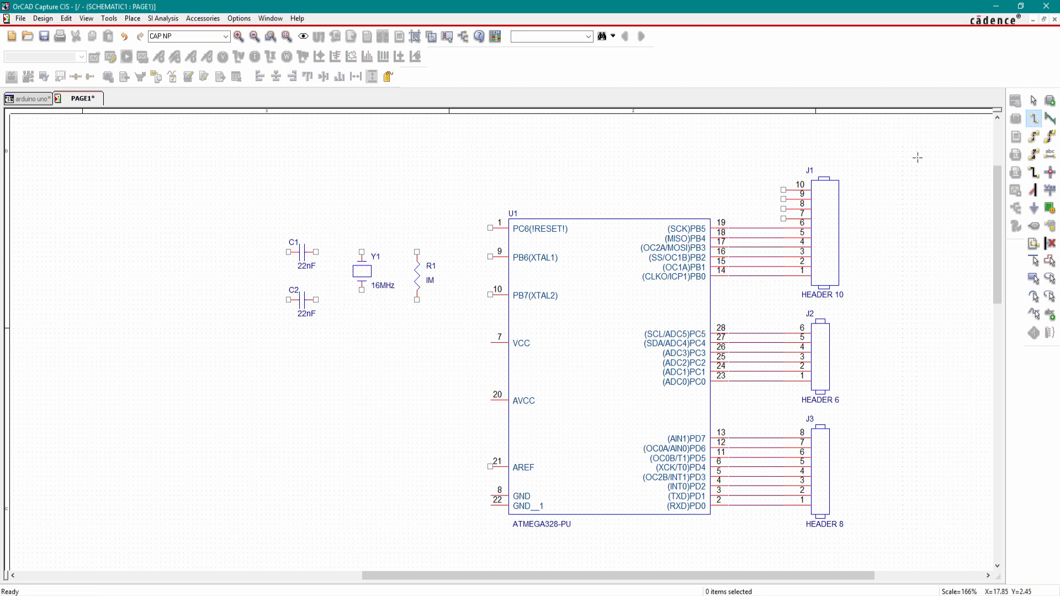
{"action": "left_click", "coordinate": [491, 257]}
{"action": "left_click", "coordinate": [454, 252]}
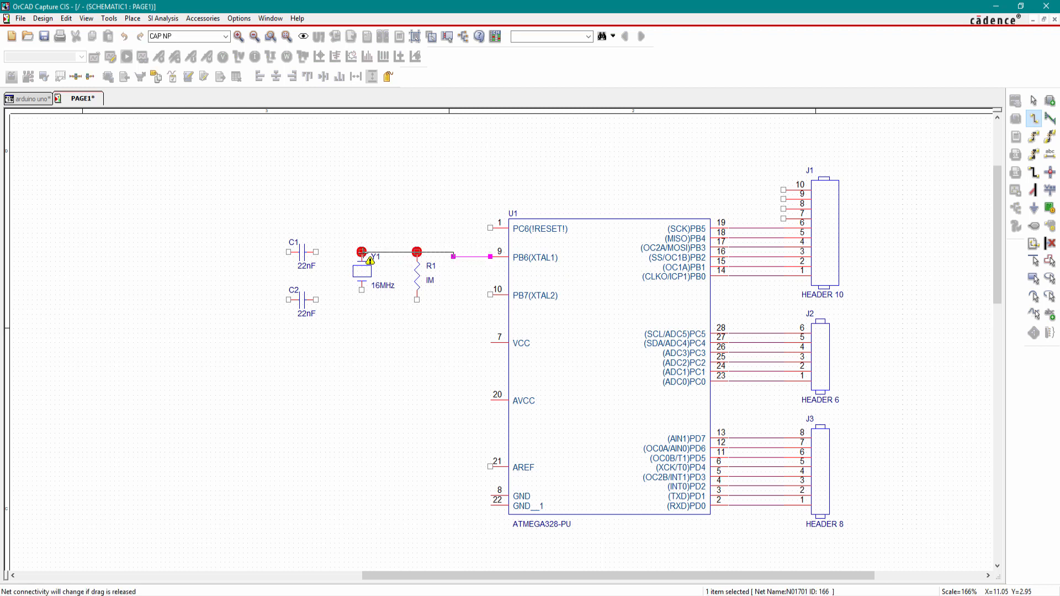
{"action": "left_click", "coordinate": [362, 252]}
{"action": "left_click", "coordinate": [316, 252]}
Wire the outer pins of C1 and C2 together.
{"action": "left_click", "coordinate": [288, 252]}
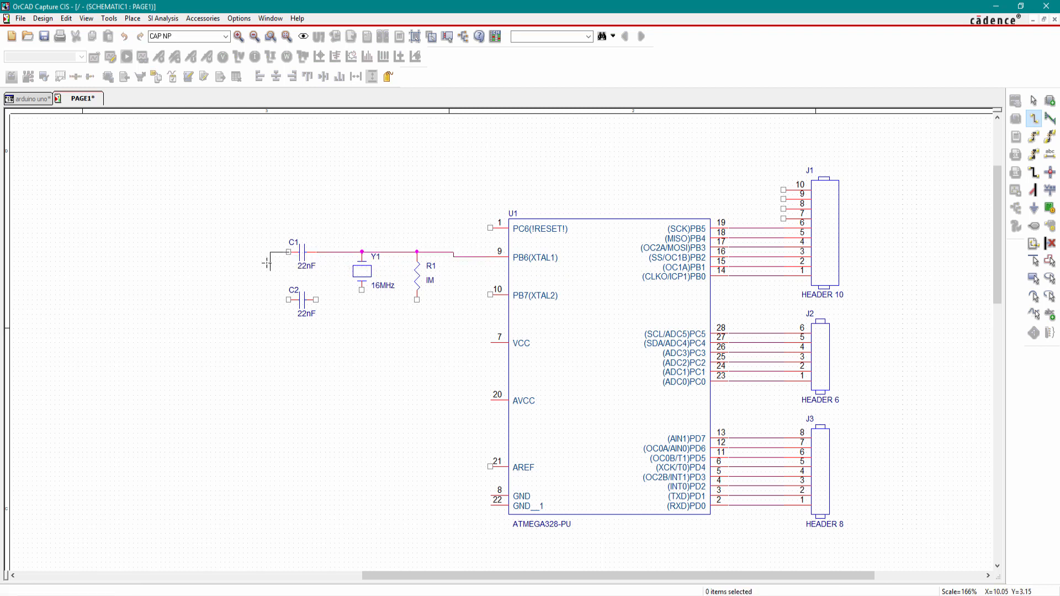
{"action": "left_click", "coordinate": [275, 300]}
{"action": "left_click", "coordinate": [288, 300]}
Wire R1's lower pin leftward to C2 and rightward to U1's PB7(XTAL2) pin 10.
{"action": "left_click", "coordinate": [316, 300]}
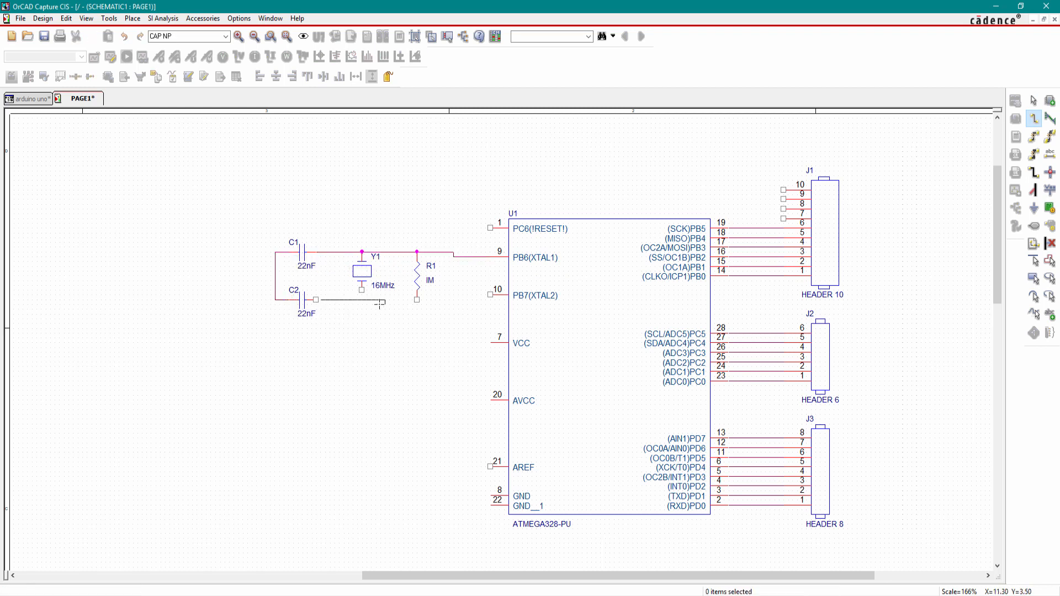
{"action": "left_click", "coordinate": [417, 299]}
{"action": "left_click", "coordinate": [453, 300]}
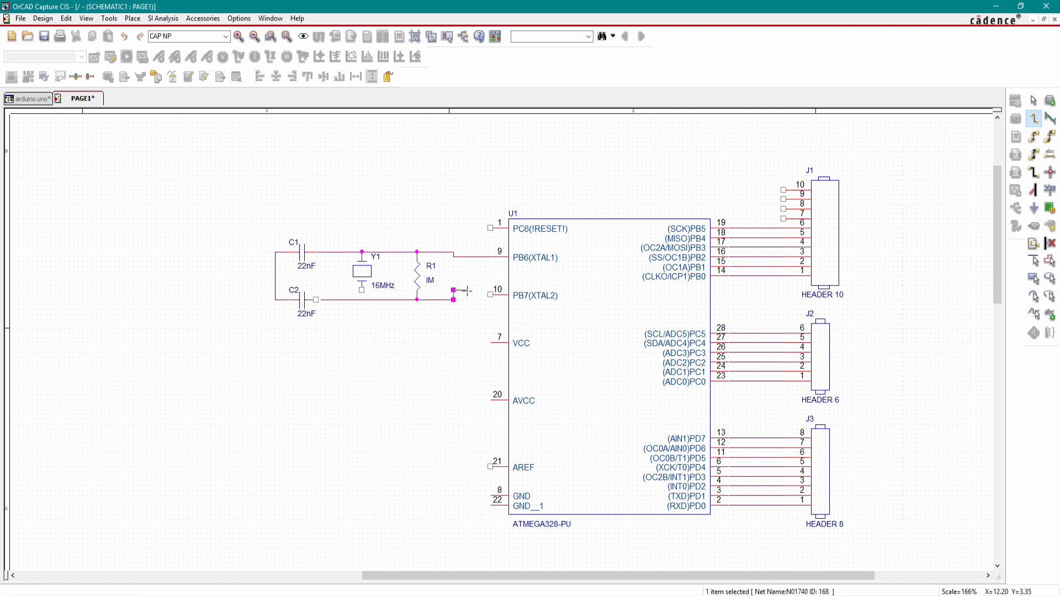
{"action": "key", "text": "Escape"}
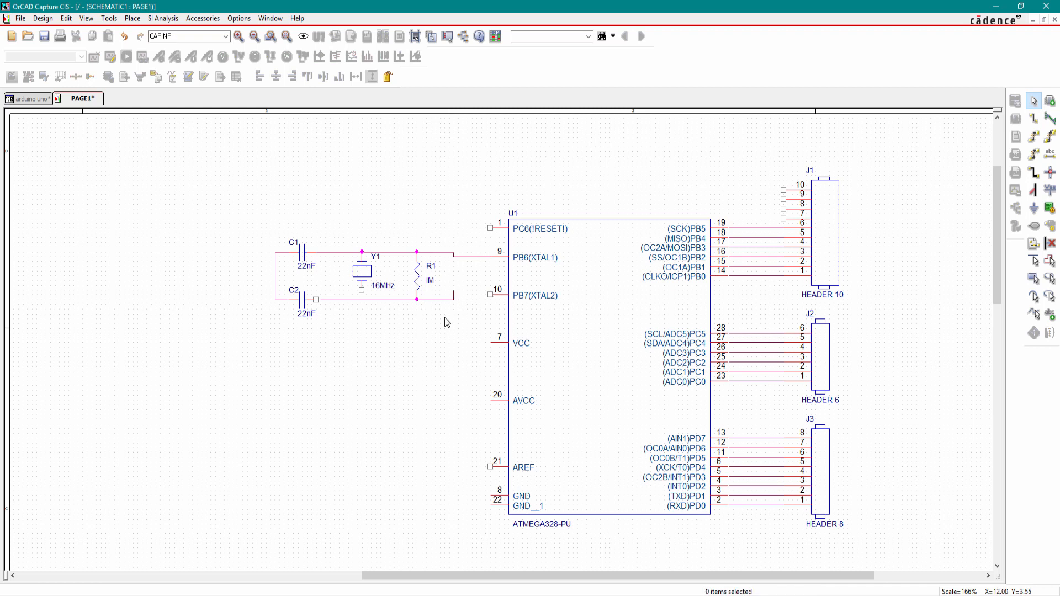
{"action": "key", "text": "w"}
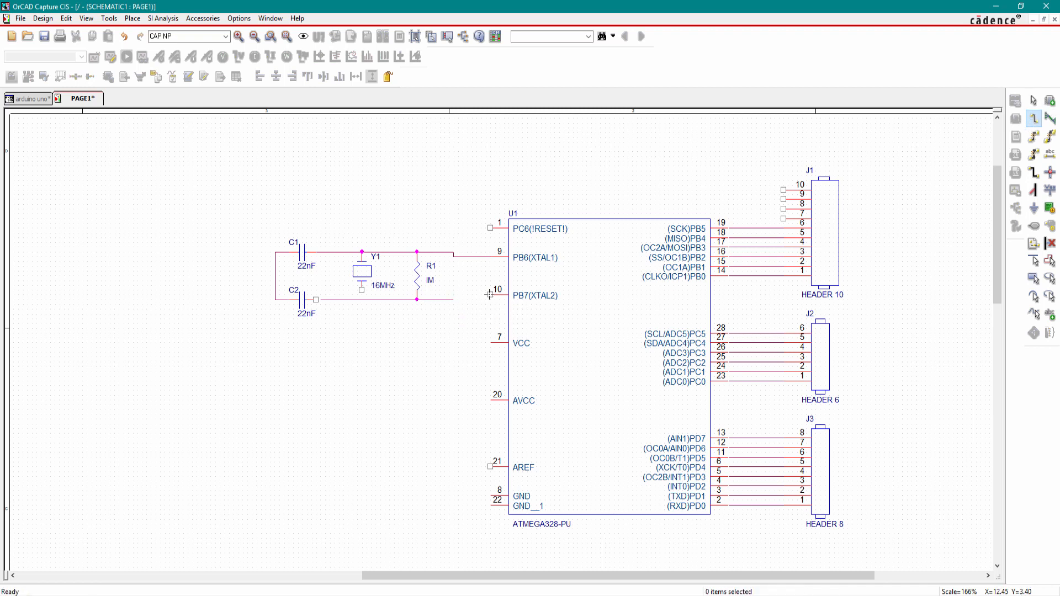
{"action": "left_click", "coordinate": [490, 294]}
{"action": "left_click", "coordinate": [453, 300]}
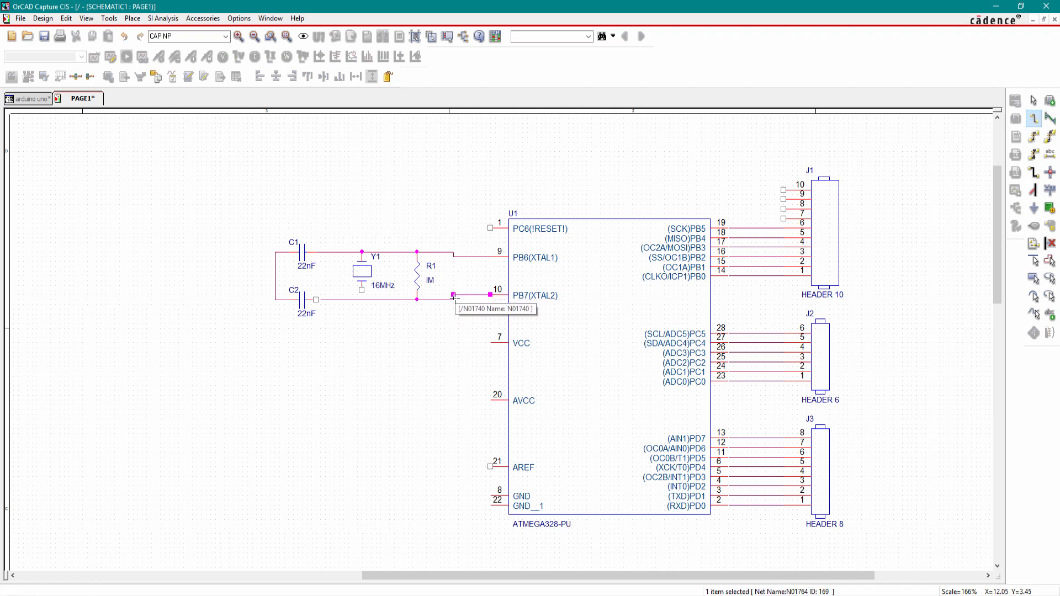
Connect C2's inner pin and Y1's lower pin to the wire running from R1's lower pin.
{"action": "left_click", "coordinate": [316, 303]}
{"action": "left_click", "coordinate": [319, 300]}
{"action": "key", "text": "Escape"}
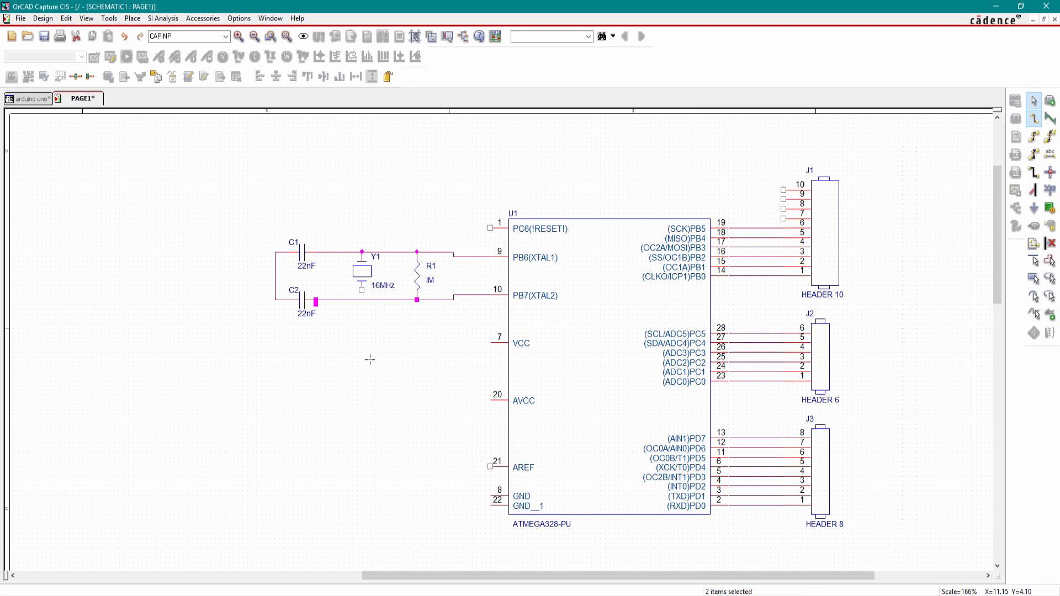
{"action": "left_click", "coordinate": [293, 424]}
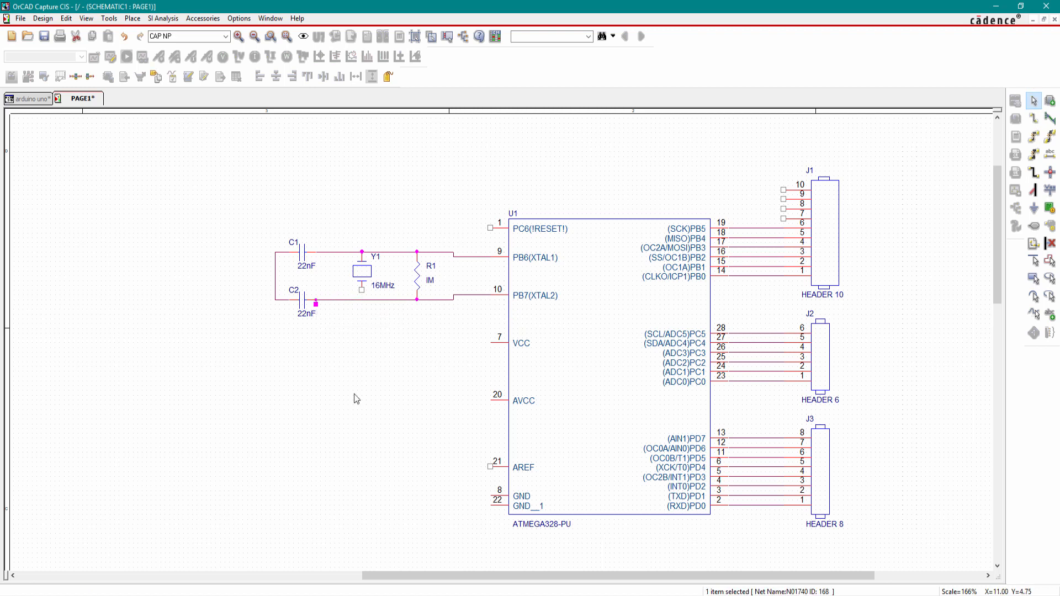
{"action": "key", "text": "w"}
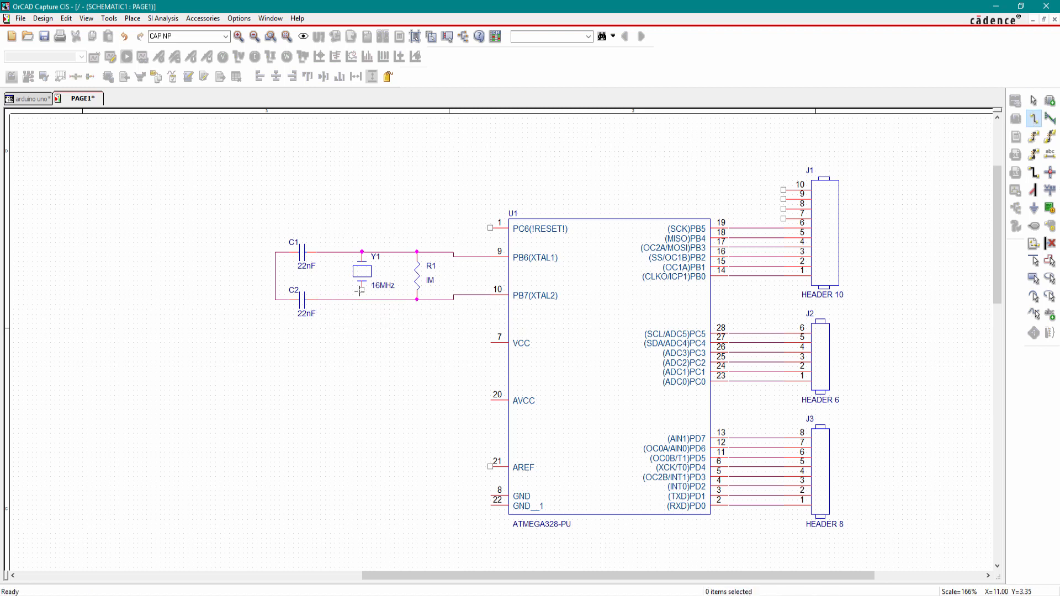
{"action": "left_click", "coordinate": [362, 289]}
{"action": "left_click", "coordinate": [361, 299]}
Draw a short wire stub downward from the corner where C2's outer pin meets the C1–C2 wire.
{"action": "left_click", "coordinate": [275, 300]}
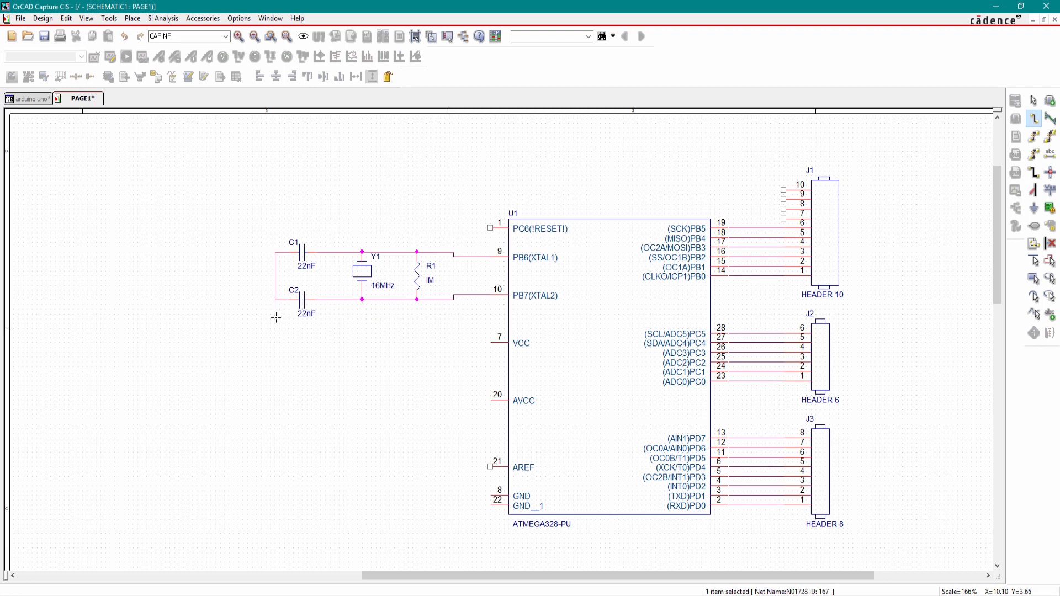
{"action": "left_click", "coordinate": [275, 319]}
{"action": "key", "text": "Escape"}
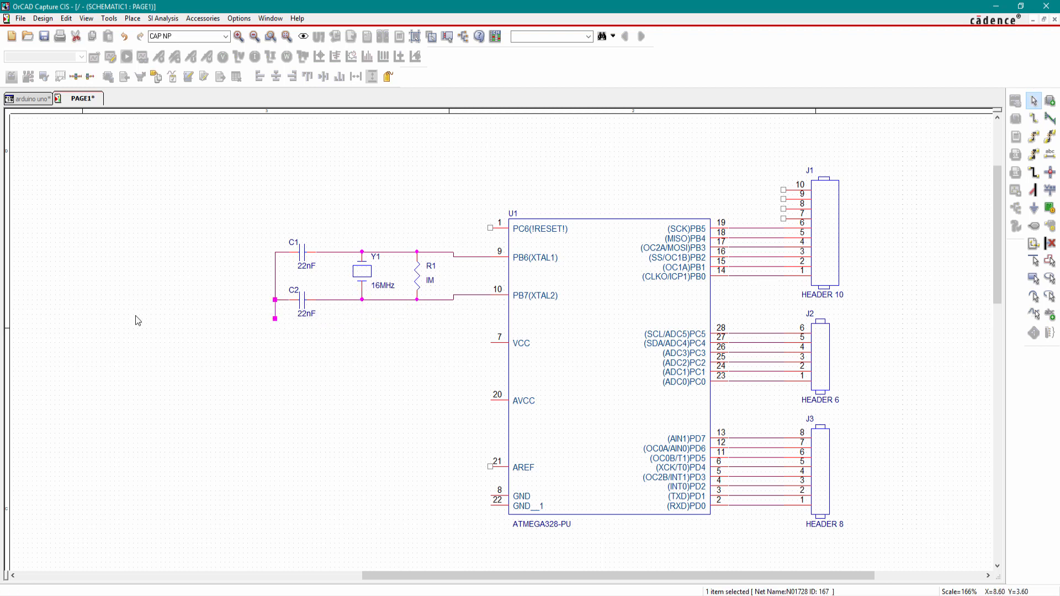
{"action": "left_click", "coordinate": [134, 316]}
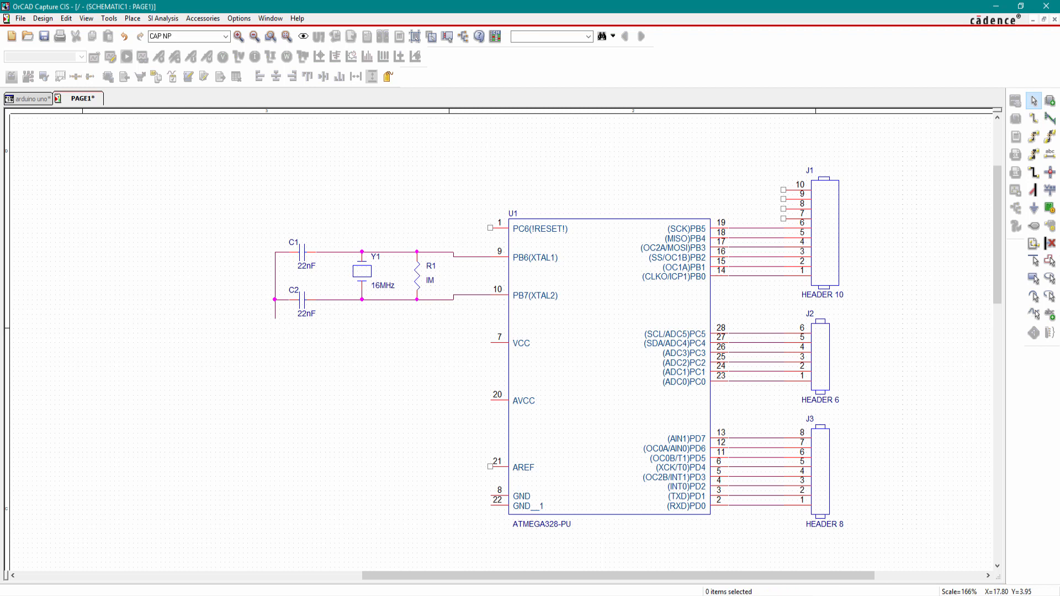
Place a GND symbol from CAPSYM at the lower end of the stub below C1 and C2.
{"action": "left_click", "coordinate": [1051, 193]}
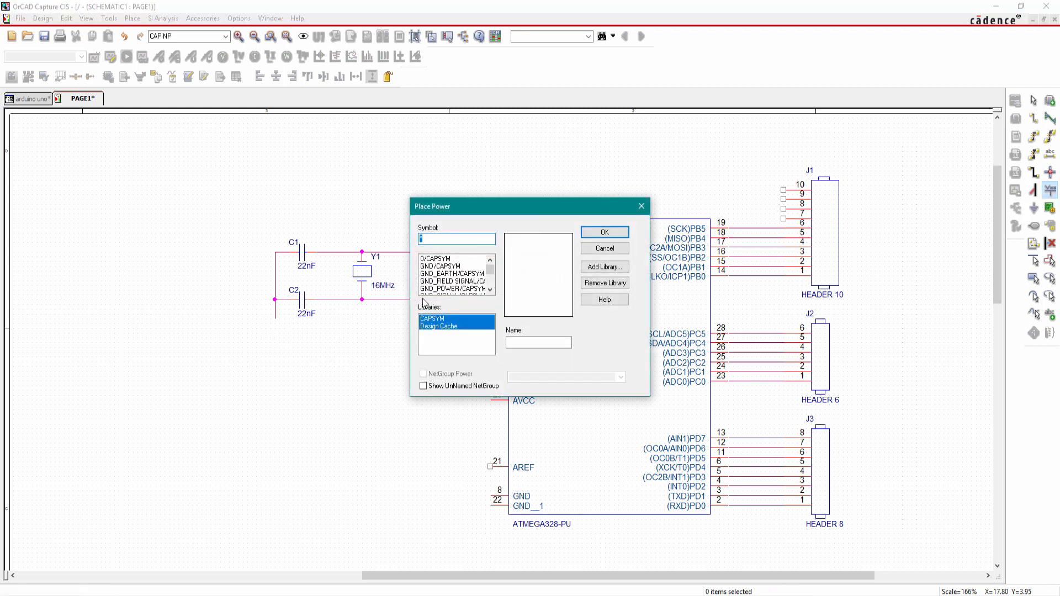
{"action": "left_click", "coordinate": [440, 266]}
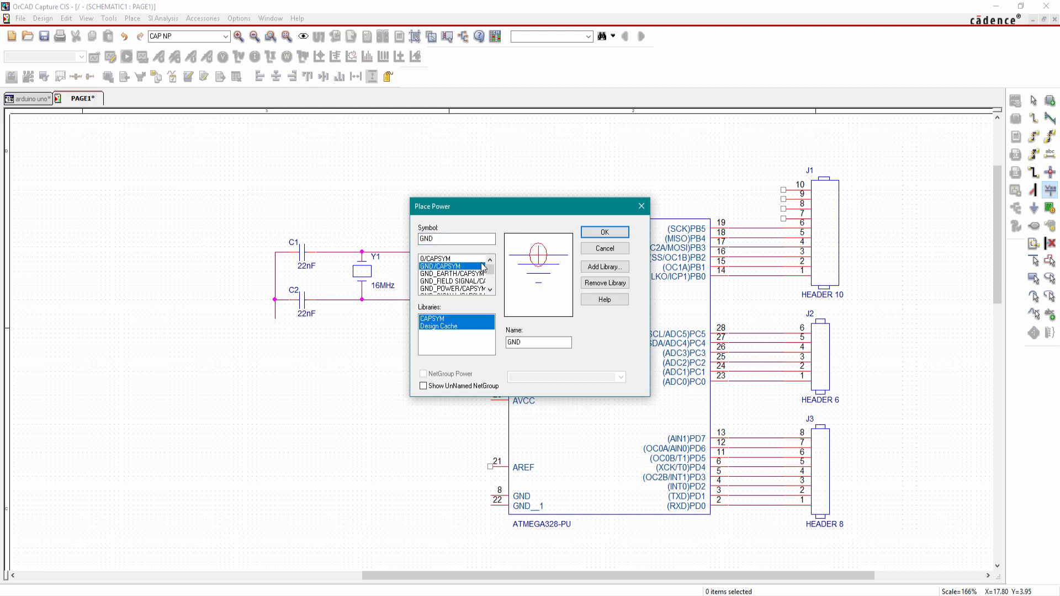
{"action": "left_click", "coordinate": [605, 232]}
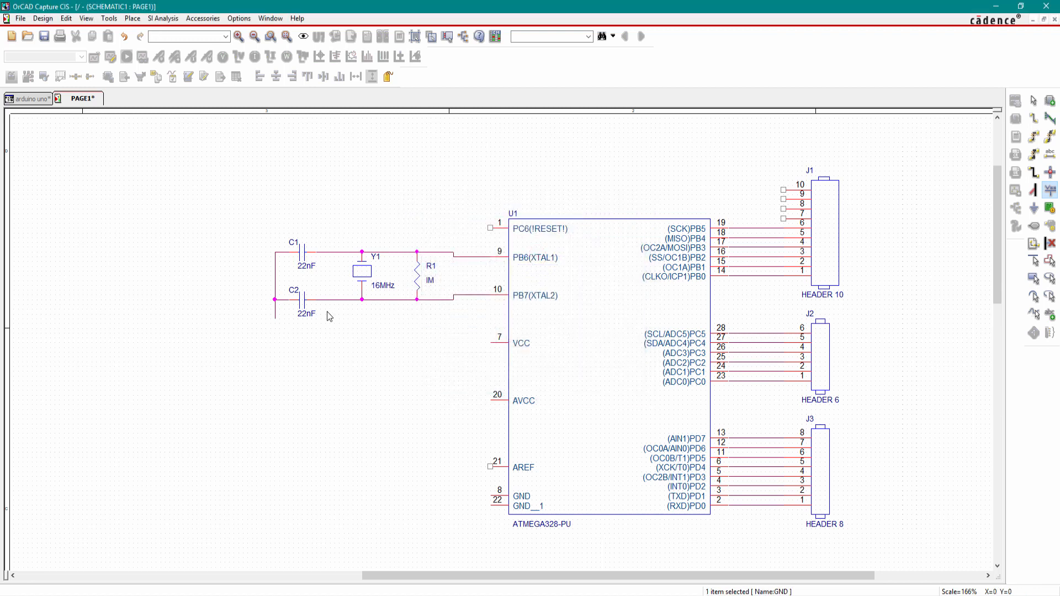
{"action": "left_click", "coordinate": [275, 324]}
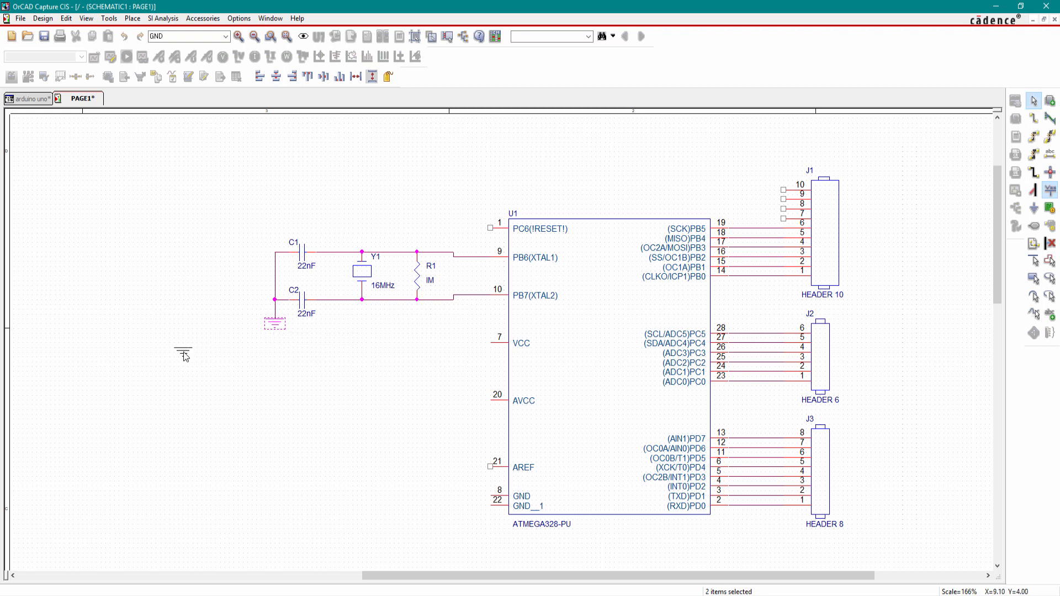
{"action": "key", "text": "Escape"}
{"action": "left_click", "coordinate": [183, 352]}
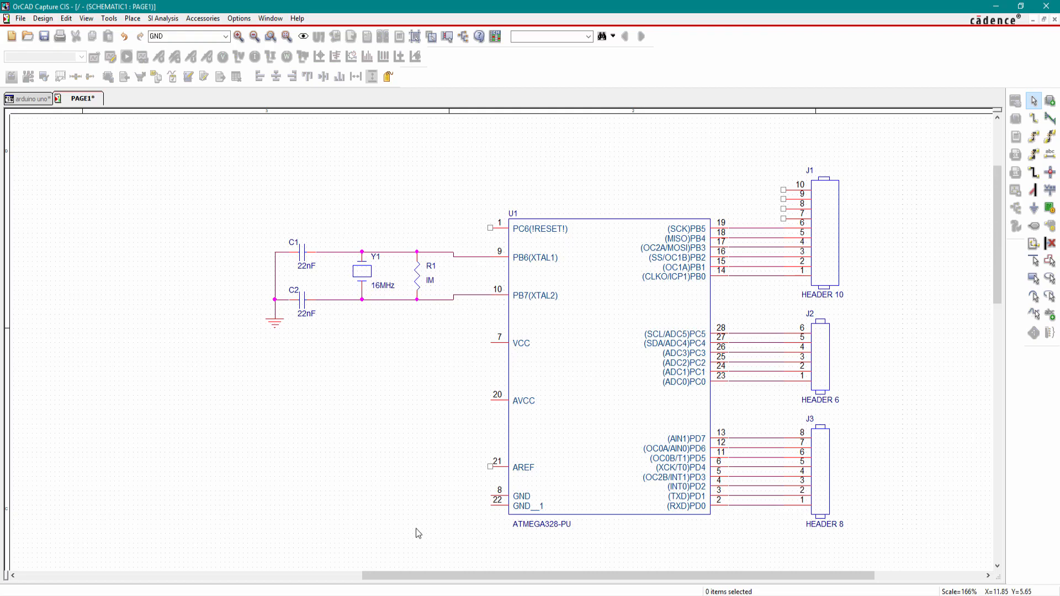
Check the Arduino Uno Rev3 schematic PDF in Acrobat Reader and place a CAP NP capacitor beside U1's VCC pin in OrCAD Capture.
{"action": "key", "text": "alt+Tab"}
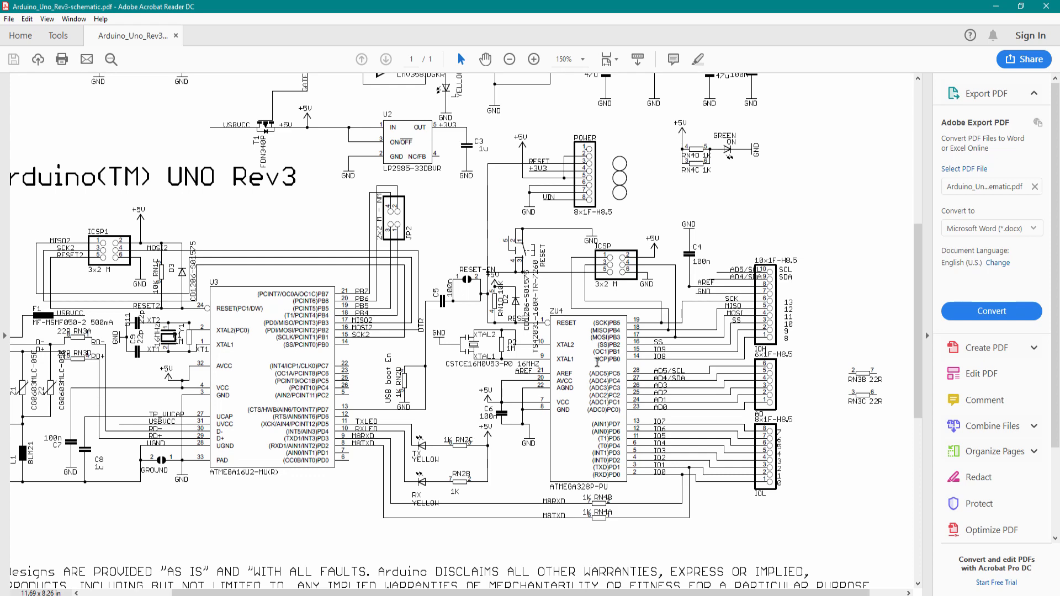
{"action": "left_click", "coordinate": [396, 595]}
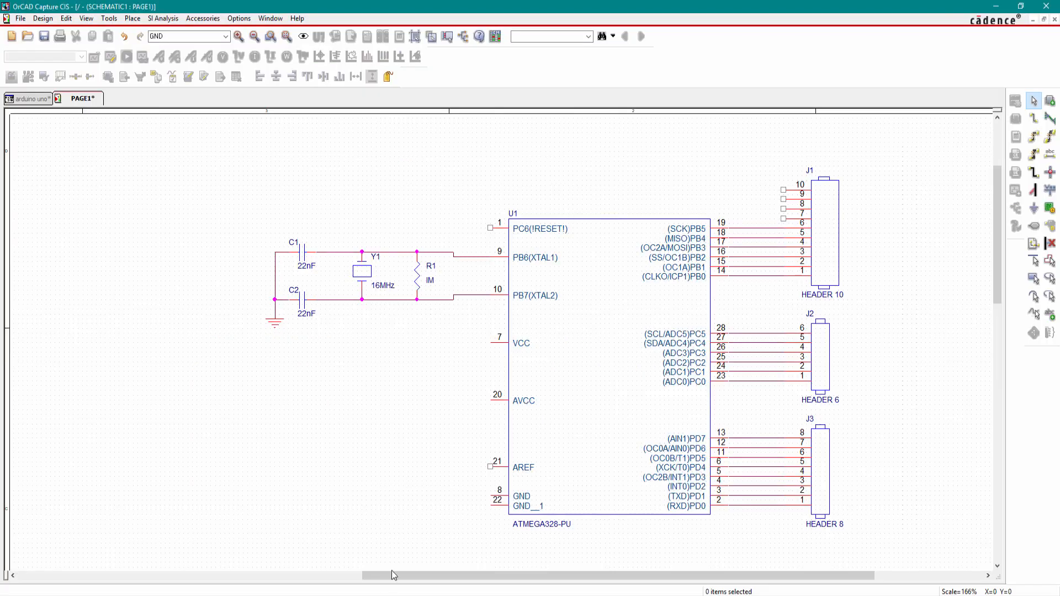
{"action": "left_click", "coordinate": [1050, 101]}
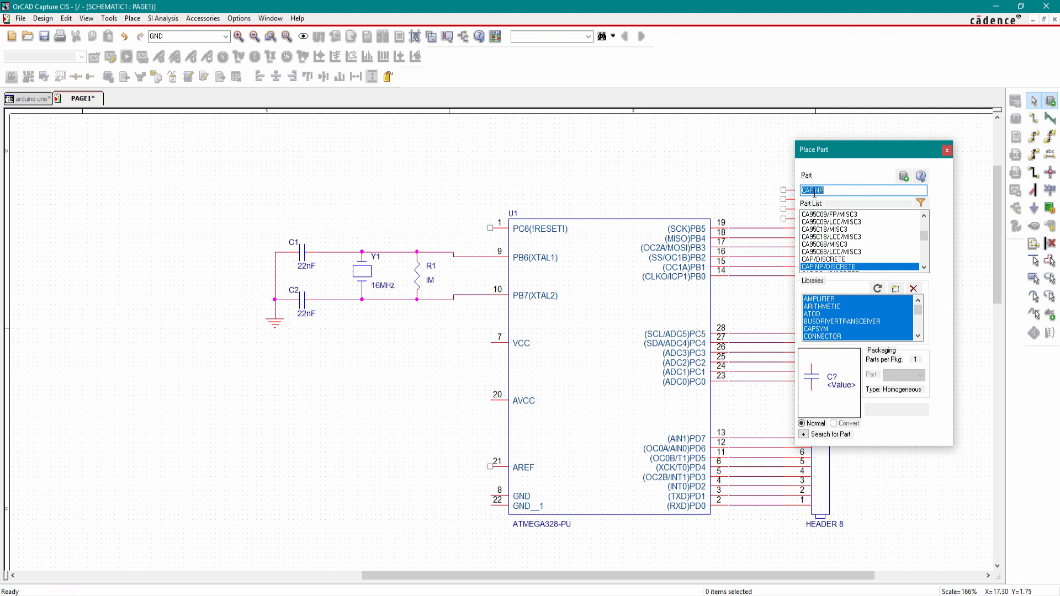
{"action": "left_click", "coordinate": [841, 268]}
{"action": "double_click", "coordinate": [841, 268]}
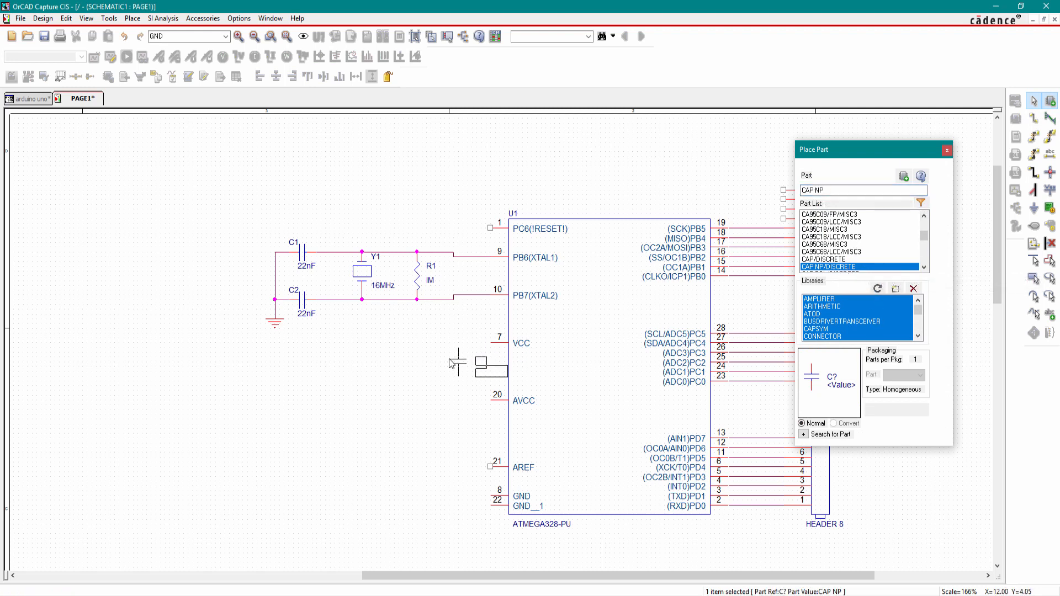
{"action": "left_click", "coordinate": [422, 361]}
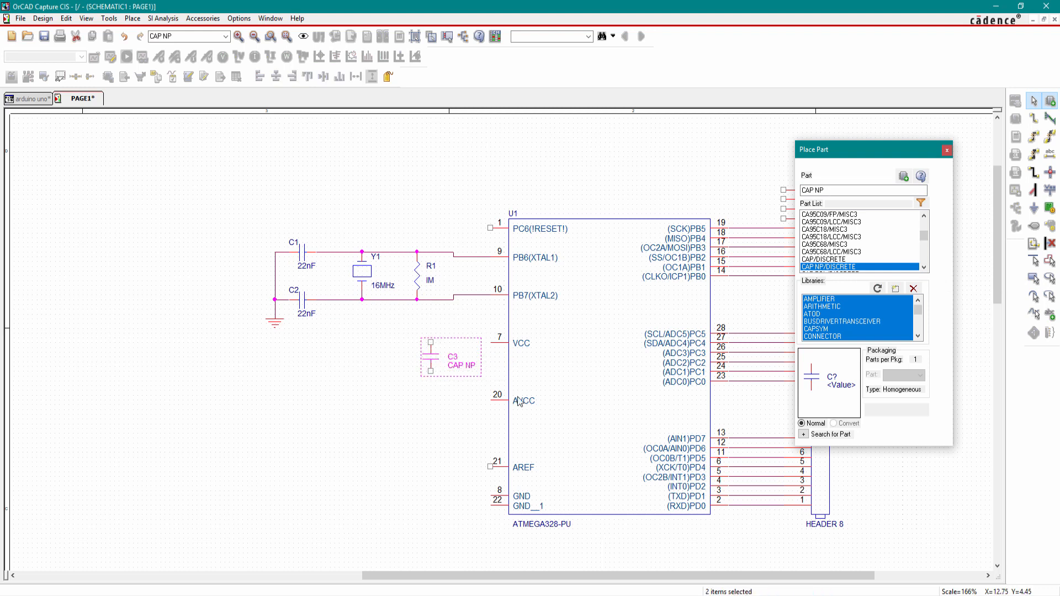
Place a BEAD part from the DISCRETE library beside capacitor C3, below the crystal circuit.
{"action": "left_click_drag", "start_coordinate": [844, 190], "coordinate": [797, 189]}
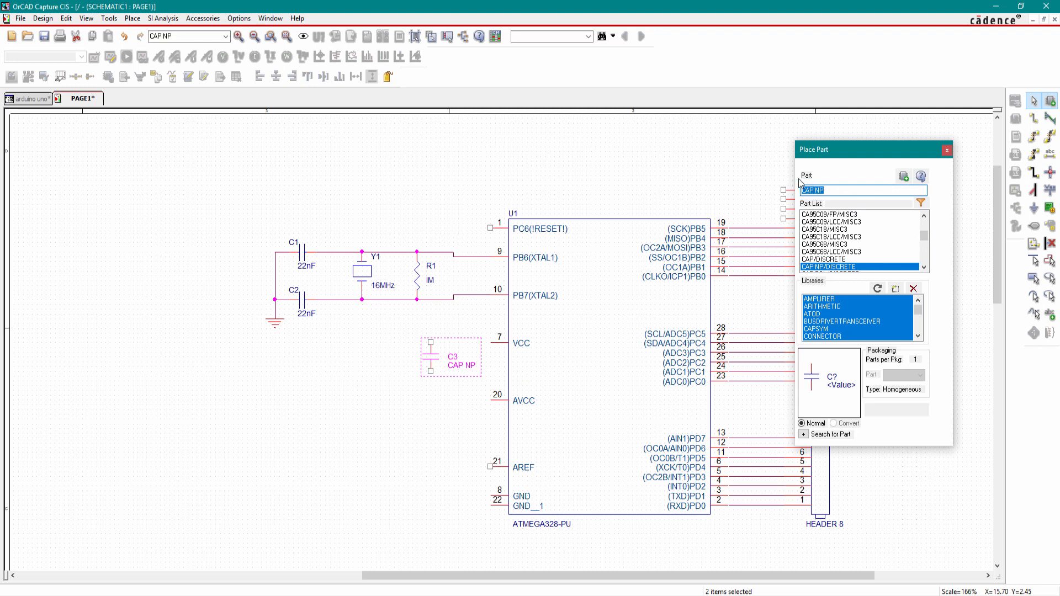
{"action": "type", "text": "be"}
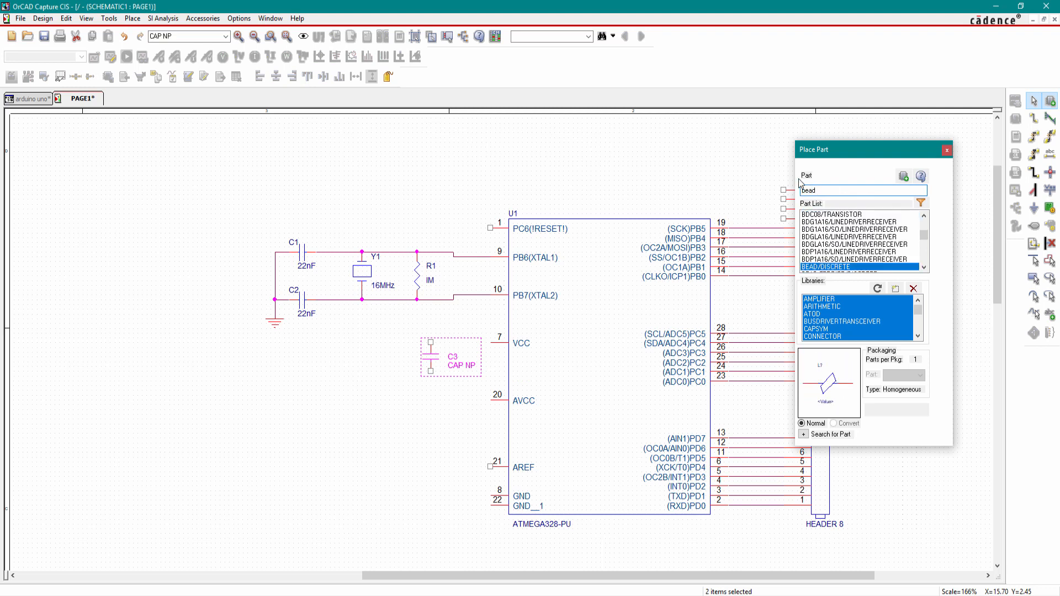
{"action": "double_click", "coordinate": [819, 269]}
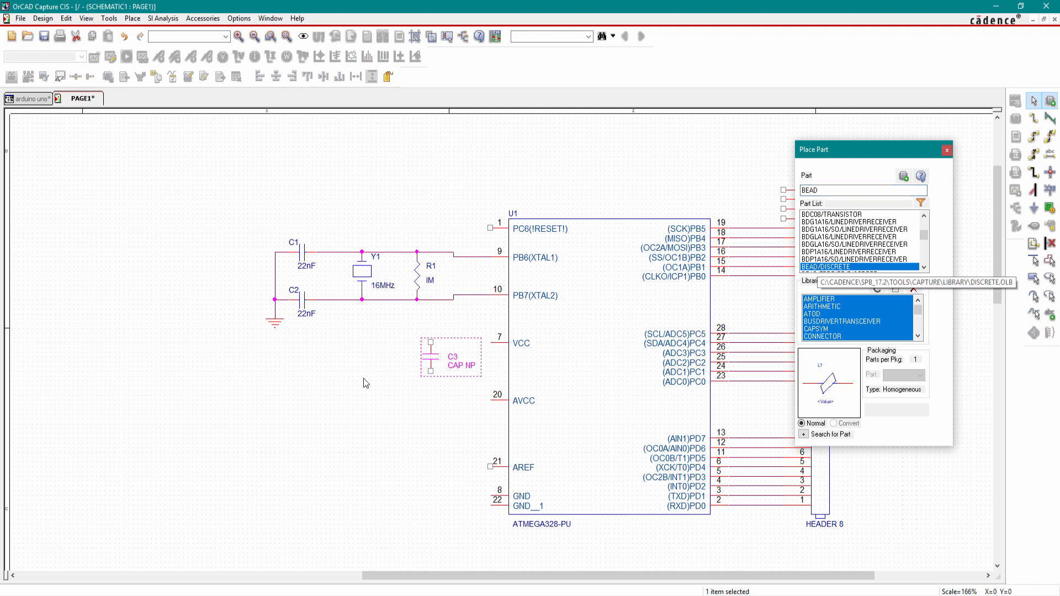
{"action": "key", "text": "Escape"}
{"action": "left_click", "coordinate": [320, 351]}
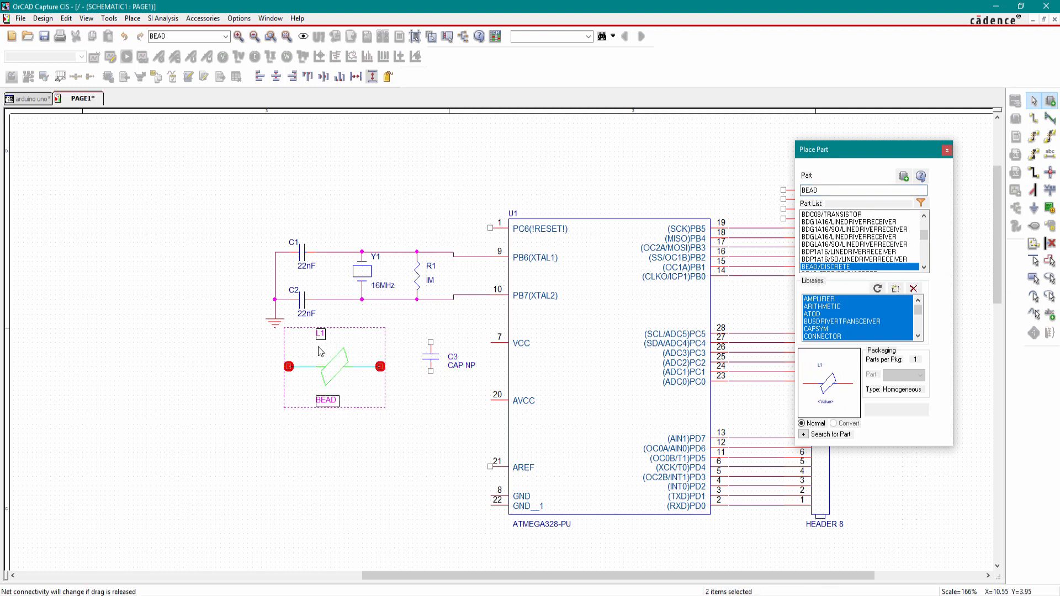
Set C3's value to 100nF and move its labels closer to the capacitor.
{"action": "double_click", "coordinate": [462, 365]}
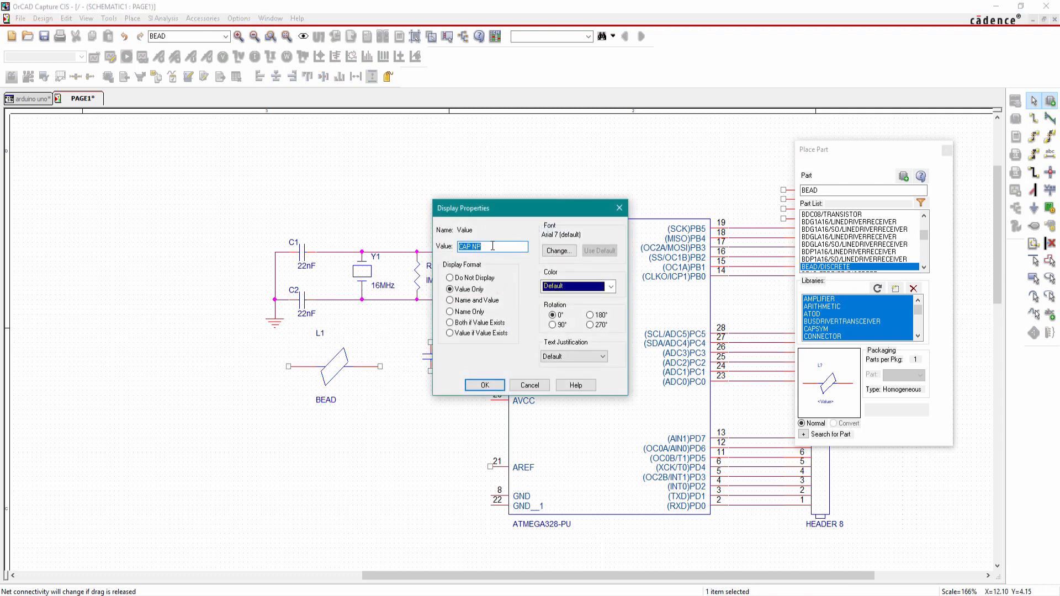
{"action": "type", "text": "100nF"}
{"action": "key", "text": "Return"}
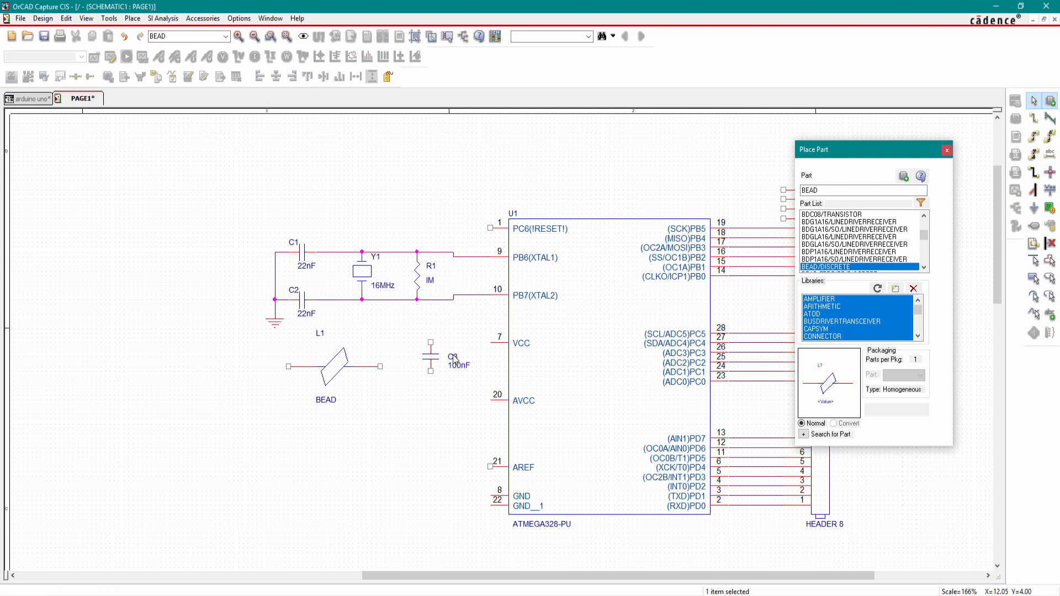
{"action": "left_click", "coordinate": [470, 349]}
{"action": "left_click_drag", "start_coordinate": [459, 366], "coordinate": [447, 368]}
{"action": "left_click", "coordinate": [250, 365]}
Move the L1 reference and the BEAD value label closer to the bead symbol.
{"action": "left_click_drag", "start_coordinate": [322, 334], "coordinate": [322, 343]}
{"action": "left_click", "coordinate": [350, 398]}
{"action": "double_click", "coordinate": [330, 400]}
{"action": "left_click_drag", "start_coordinate": [331, 400], "coordinate": [351, 386]}
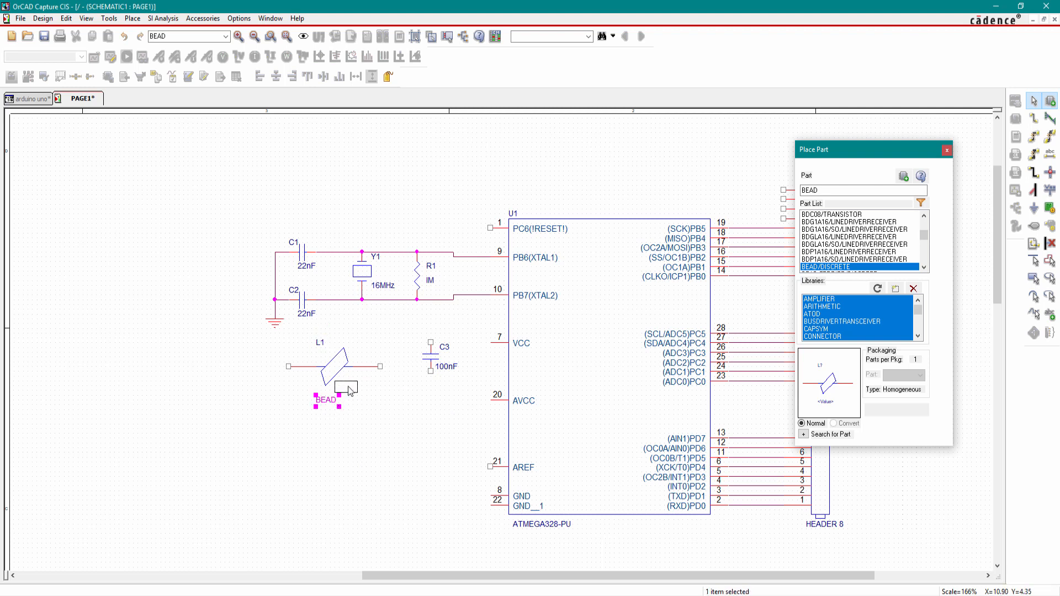
{"action": "left_click", "coordinate": [359, 423]}
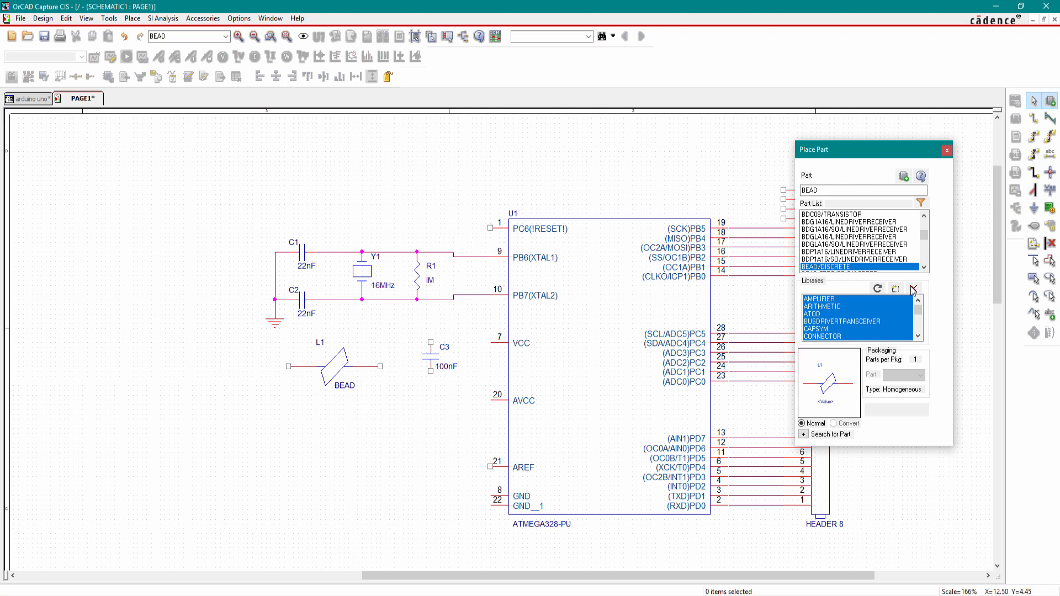
Close the part placement window and move bead L1 up and right, closer to C3.
{"action": "left_click", "coordinate": [947, 150]}
{"action": "left_click_drag", "start_coordinate": [334, 366], "coordinate": [378, 348]}
{"action": "left_click", "coordinate": [337, 345]}
{"action": "left_click", "coordinate": [353, 375]}
{"action": "left_click", "coordinate": [389, 390]}
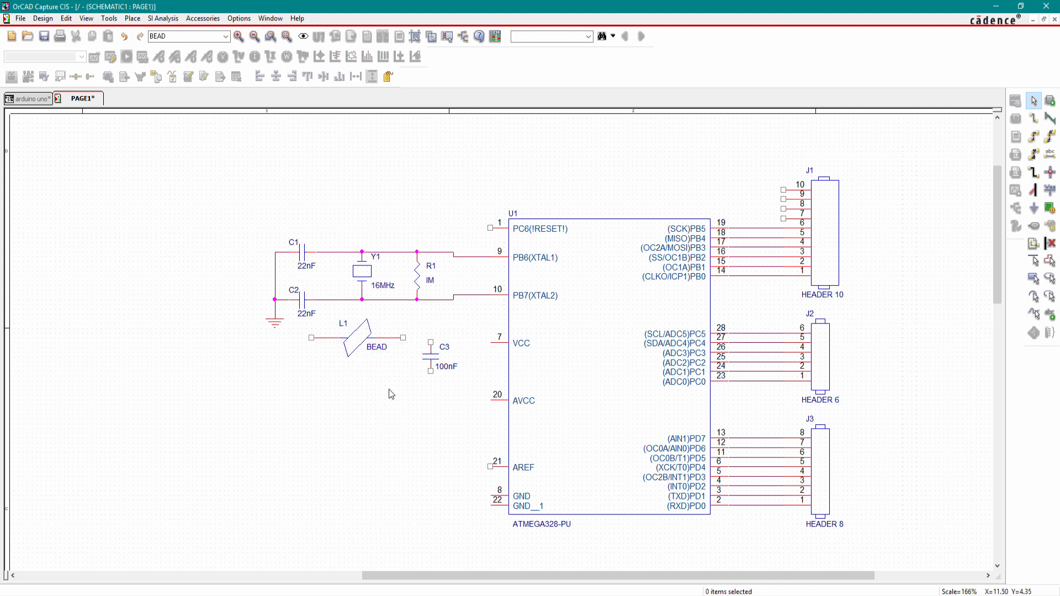
Duplicate bead L1 and capacitor C3 directly below the originals, beside U1's AVCC pin.
{"action": "left_click_drag", "start_coordinate": [331, 316], "coordinate": [445, 375]}
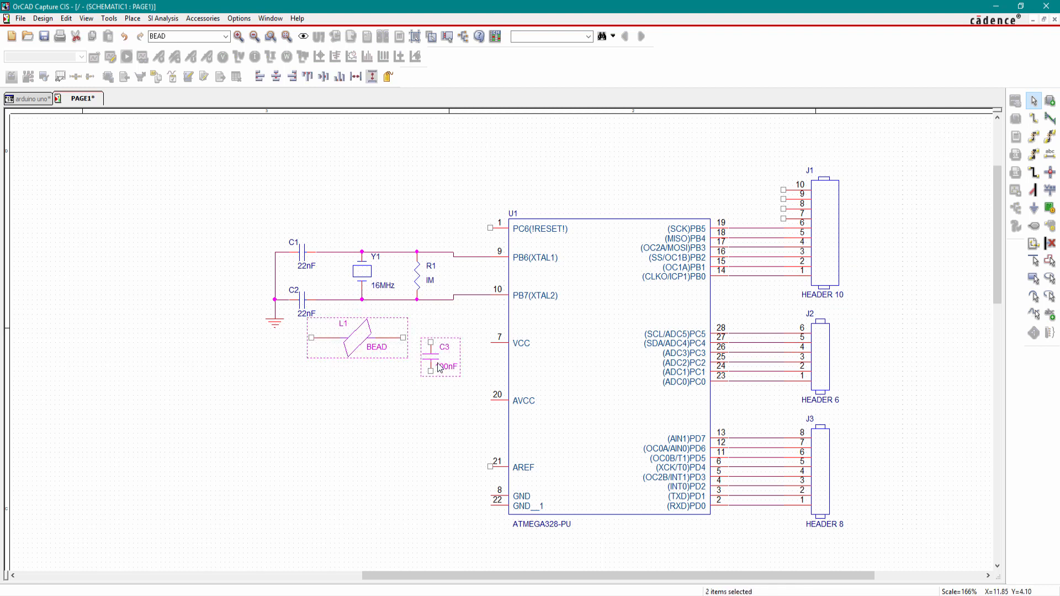
{"action": "key", "text": "ctrl+c"}
{"action": "key", "text": "ctrl+v"}
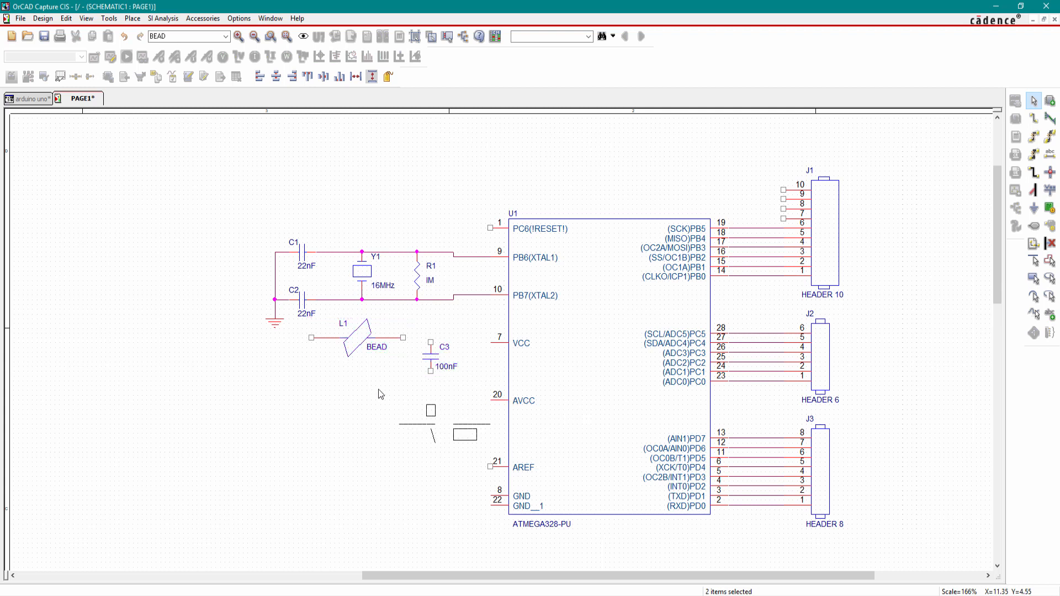
{"action": "left_click", "coordinate": [305, 376]}
{"action": "right_click", "coordinate": [269, 388]}
{"action": "left_click", "coordinate": [199, 376]}
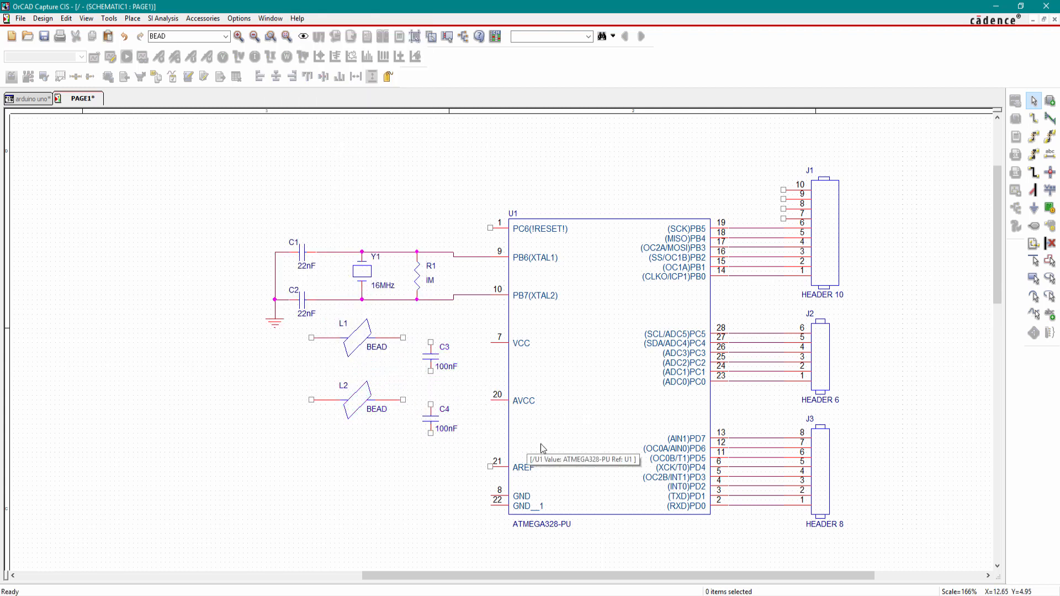
{"action": "scroll", "coordinate": [287, 286], "scroll_direction": "up", "scroll_amount": 1}
{"action": "scroll", "coordinate": [465, 473], "scroll_direction": "down", "scroll_amount": 1}
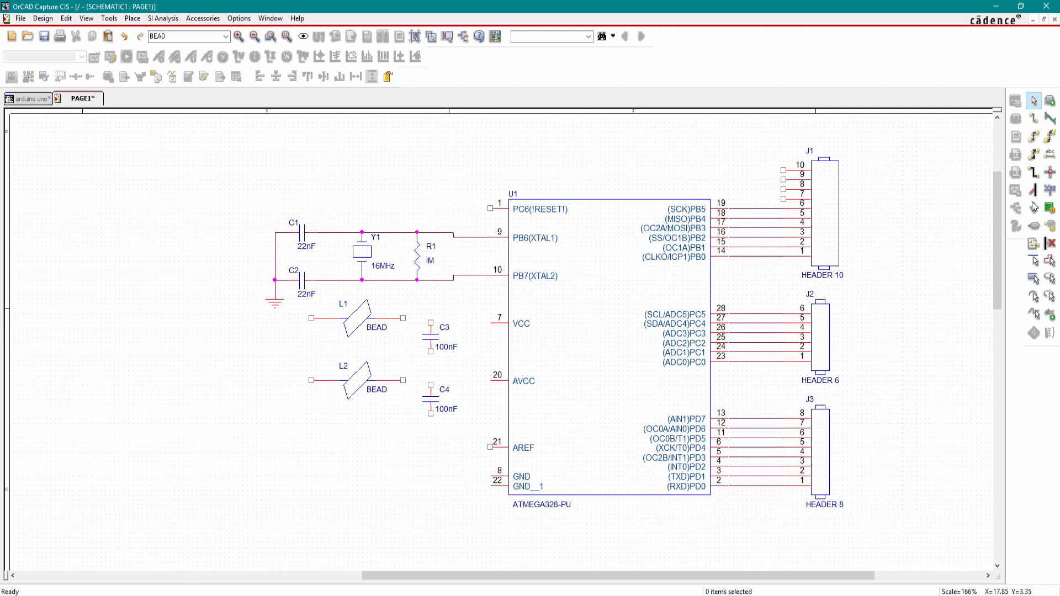
{"action": "left_click", "coordinate": [1034, 118]}
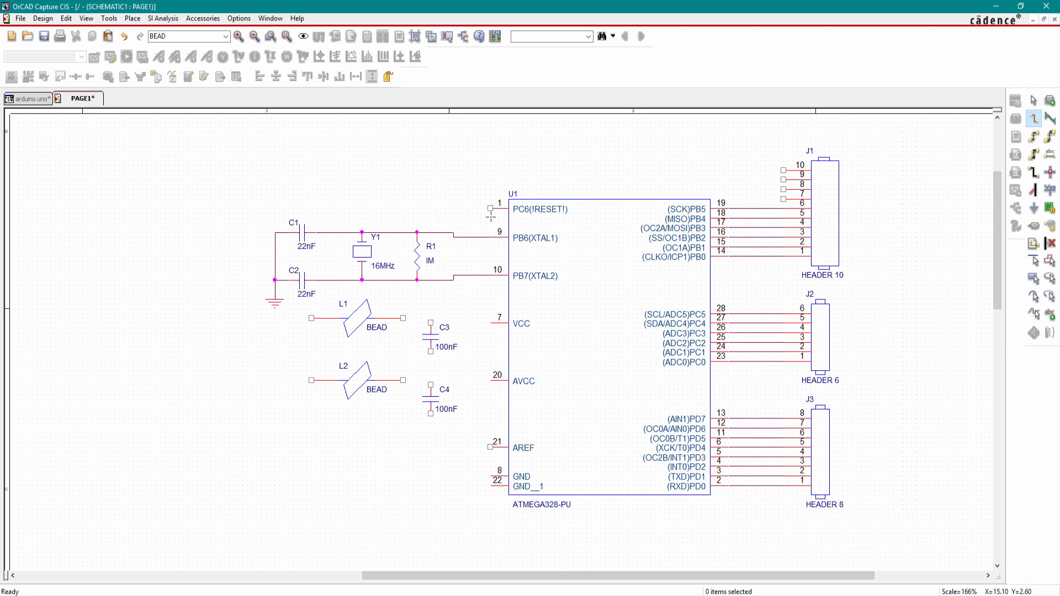
{"action": "left_click", "coordinate": [491, 322]}
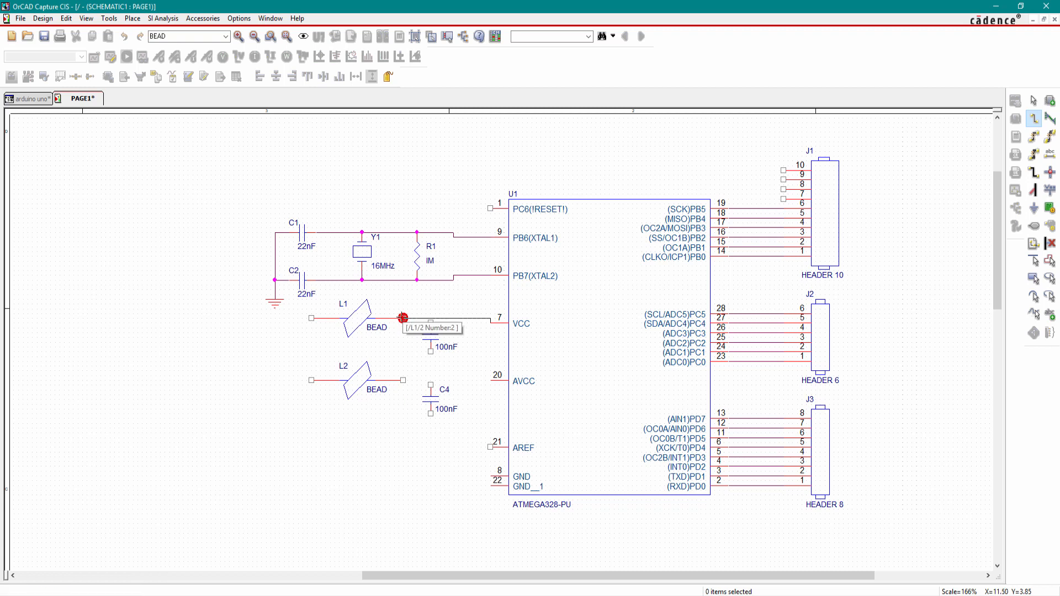
{"action": "left_click", "coordinate": [402, 318]}
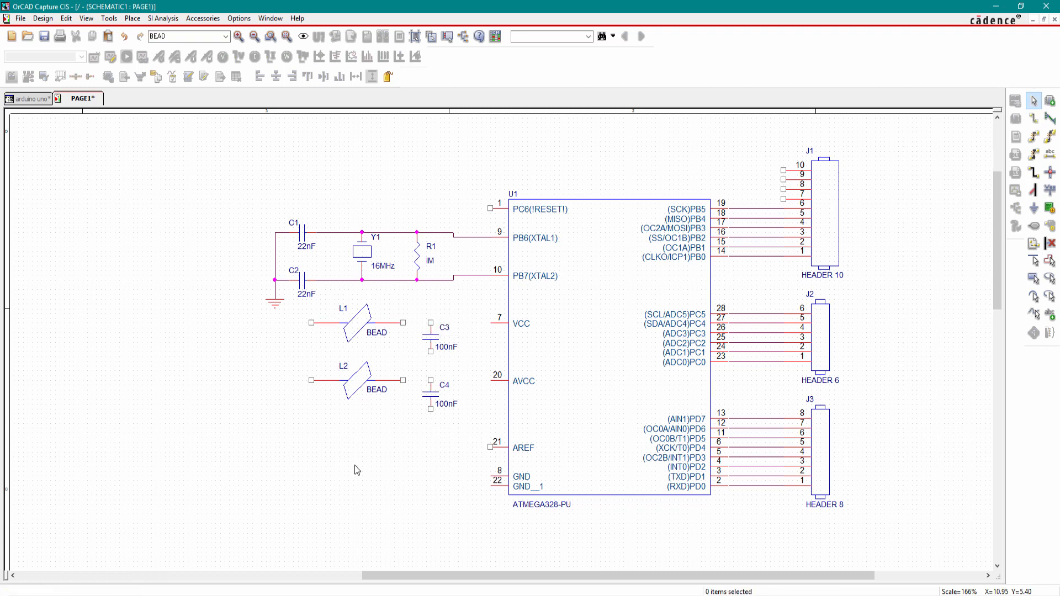
Wire U1's VCC pin to bead L1 through C3's upper end, and the AVCC pin to bead L2 through C4's.
{"action": "left_click", "coordinate": [1034, 119]}
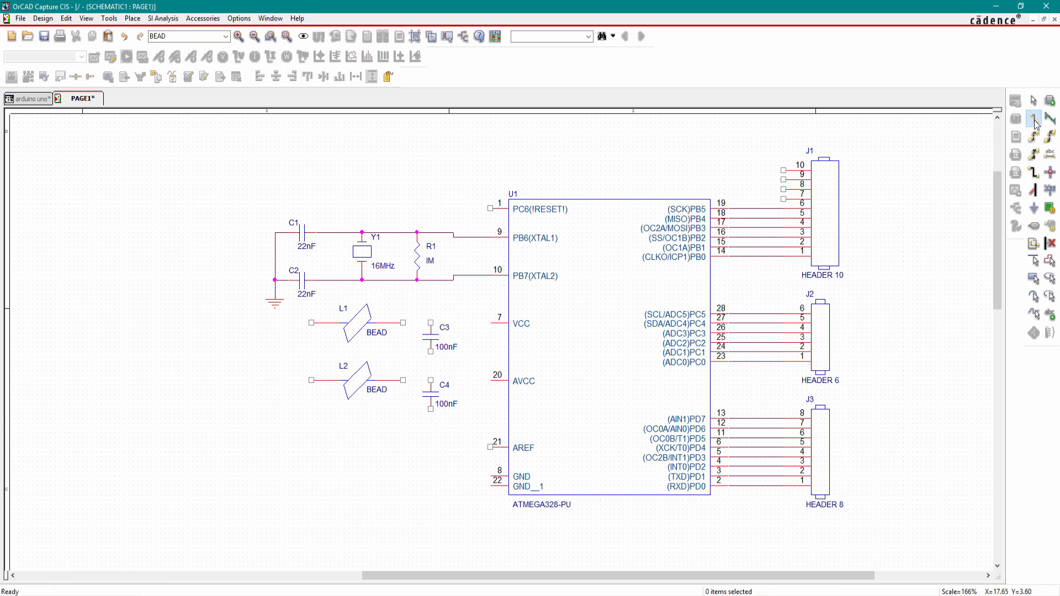
{"action": "left_click", "coordinate": [491, 323]}
{"action": "left_click", "coordinate": [403, 323]}
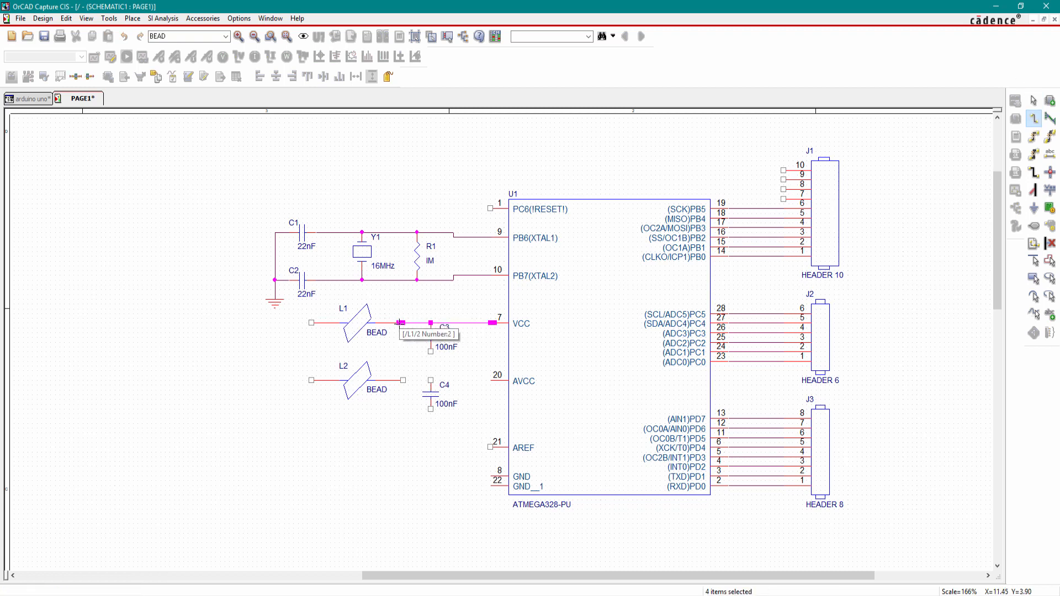
{"action": "left_click", "coordinate": [490, 380]}
{"action": "left_click", "coordinate": [403, 381]}
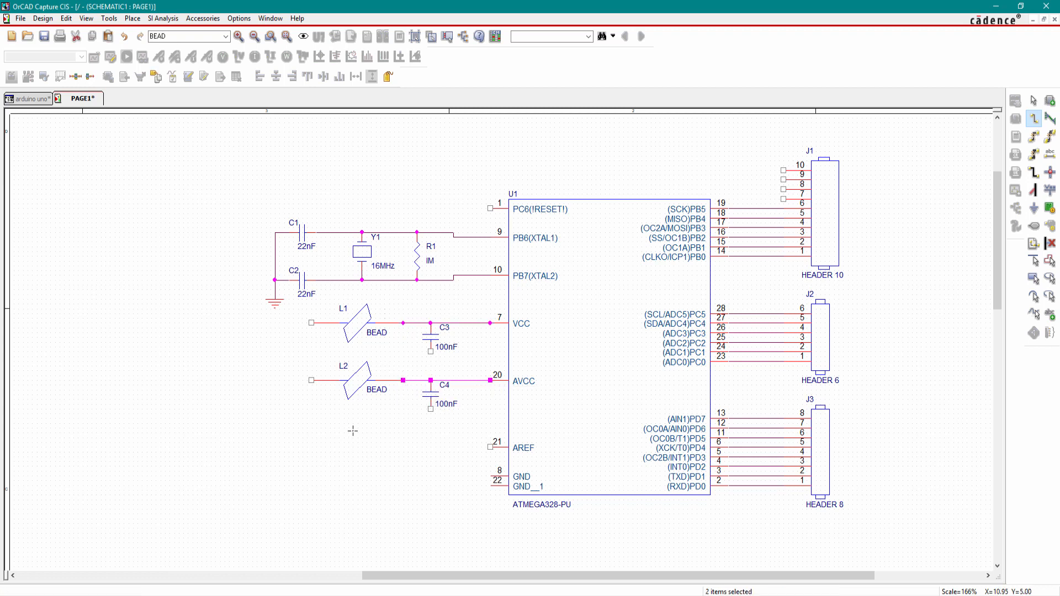
Extend wires left from the free ends of beads L1 and L2, ending L1's wire with a short upward segment.
{"action": "left_click", "coordinate": [309, 323]}
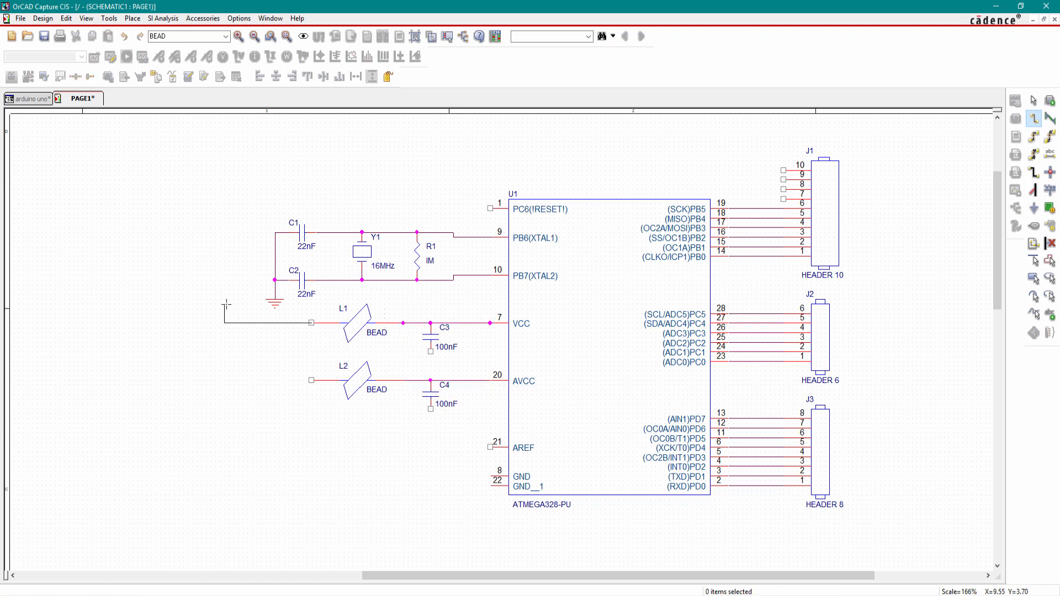
{"action": "key", "text": "Escape"}
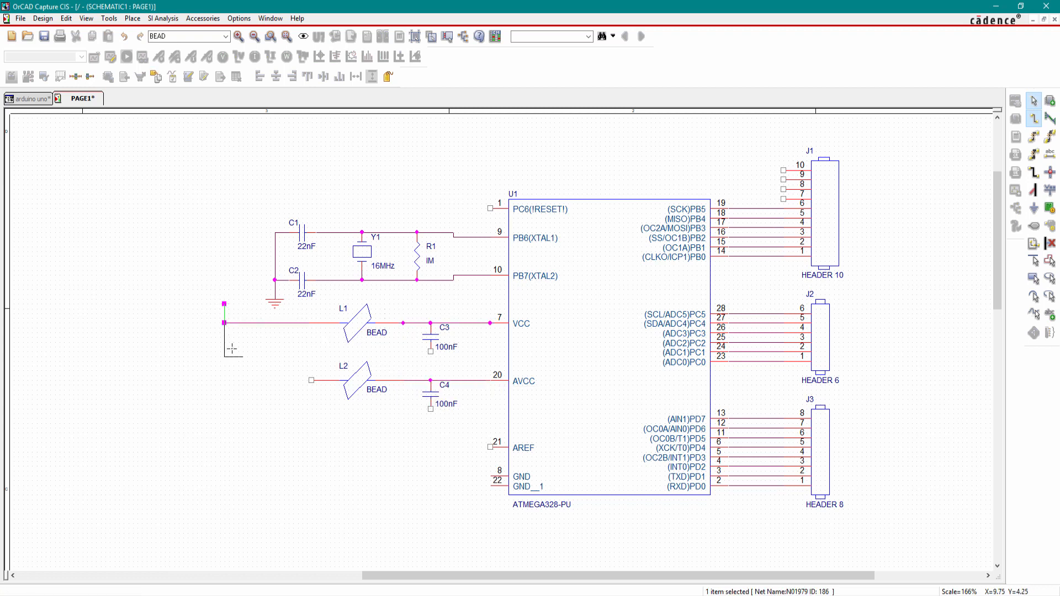
{"action": "left_click", "coordinate": [1034, 117]}
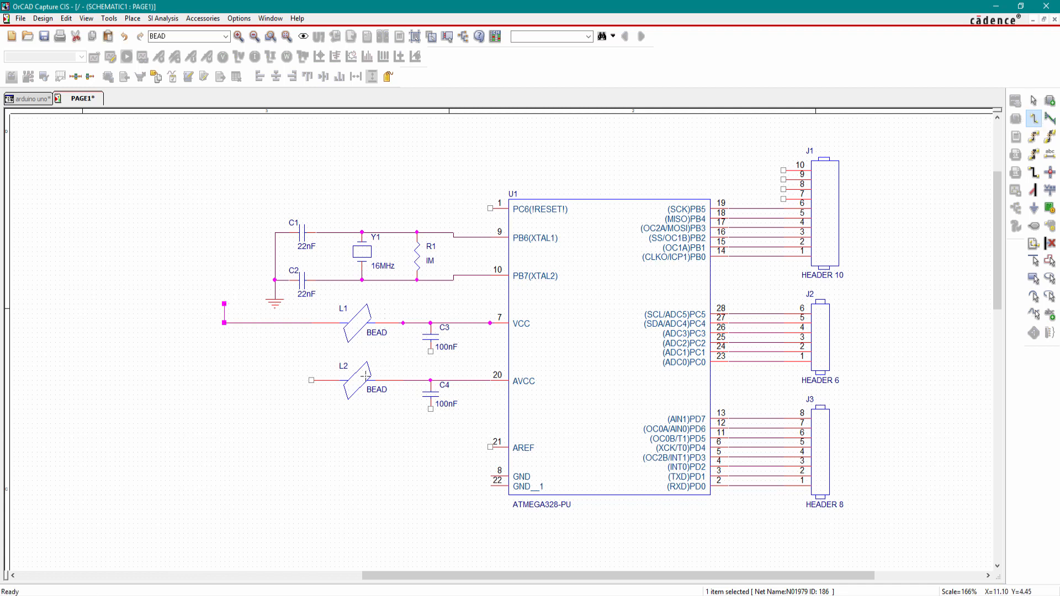
{"action": "left_click", "coordinate": [311, 380]}
{"action": "left_click", "coordinate": [224, 381]}
{"action": "key", "text": "Escape"}
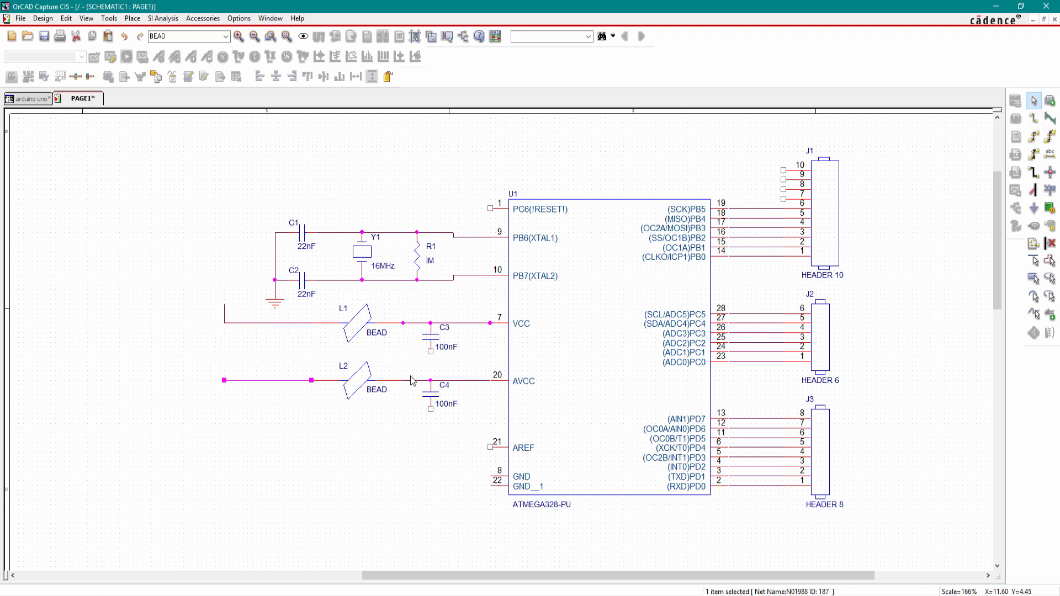
Copy the crystal circuit's GND symbol and place one copy below C3 and another below C4.
{"action": "left_click", "coordinate": [685, 190]}
{"action": "left_click", "coordinate": [278, 303]}
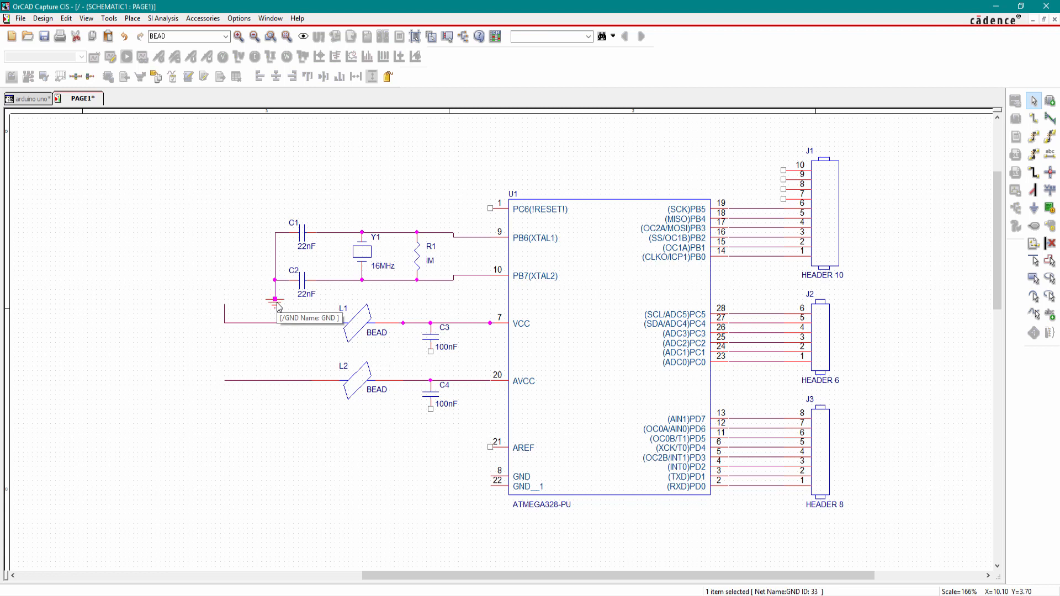
{"action": "left_click", "coordinate": [276, 305]}
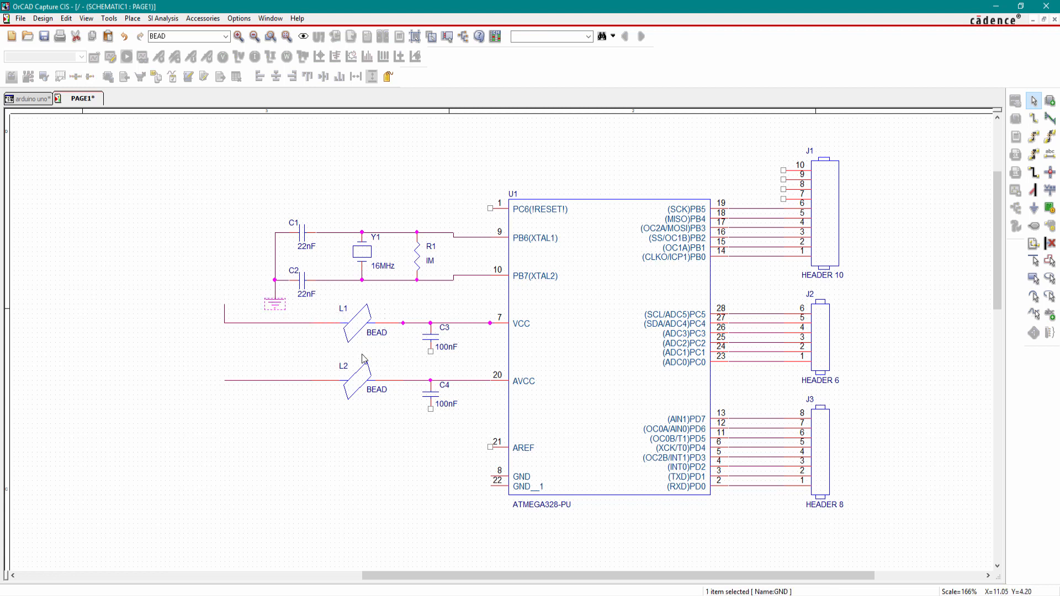
{"action": "key", "text": "ctrl+c"}
{"action": "key", "text": "ctrl+v"}
{"action": "left_click", "coordinate": [430, 358]}
{"action": "key", "text": "ctrl+v"}
{"action": "left_click", "coordinate": [430, 418]}
Wire the lower ends of C3 and C4 to the GND symbols below them.
{"action": "key", "text": "w"}
{"action": "left_click", "coordinate": [430, 352]}
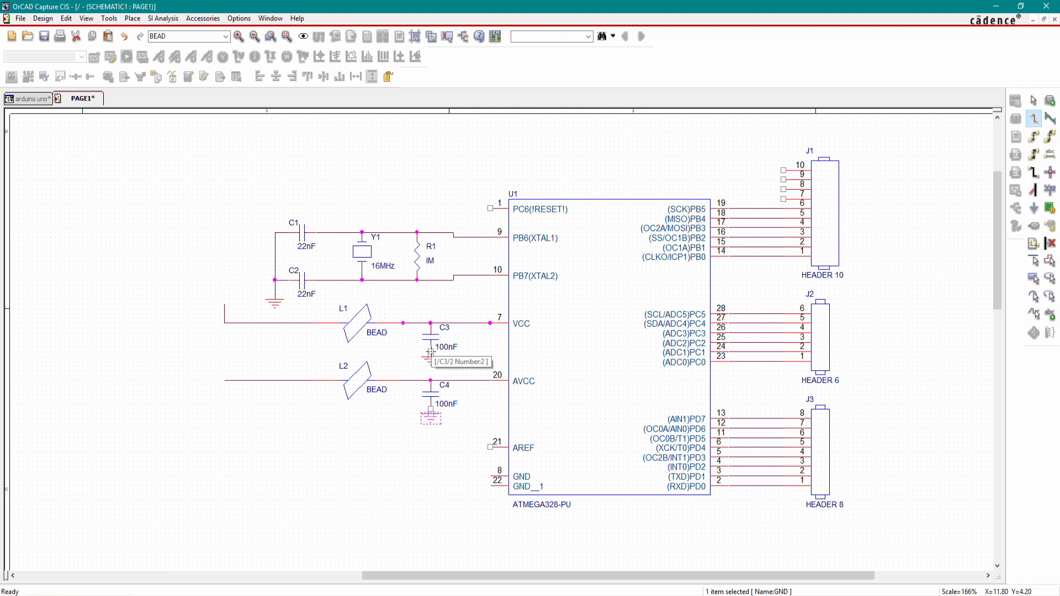
{"action": "left_click", "coordinate": [431, 357]}
{"action": "left_click", "coordinate": [430, 409]}
{"action": "left_click", "coordinate": [431, 414]}
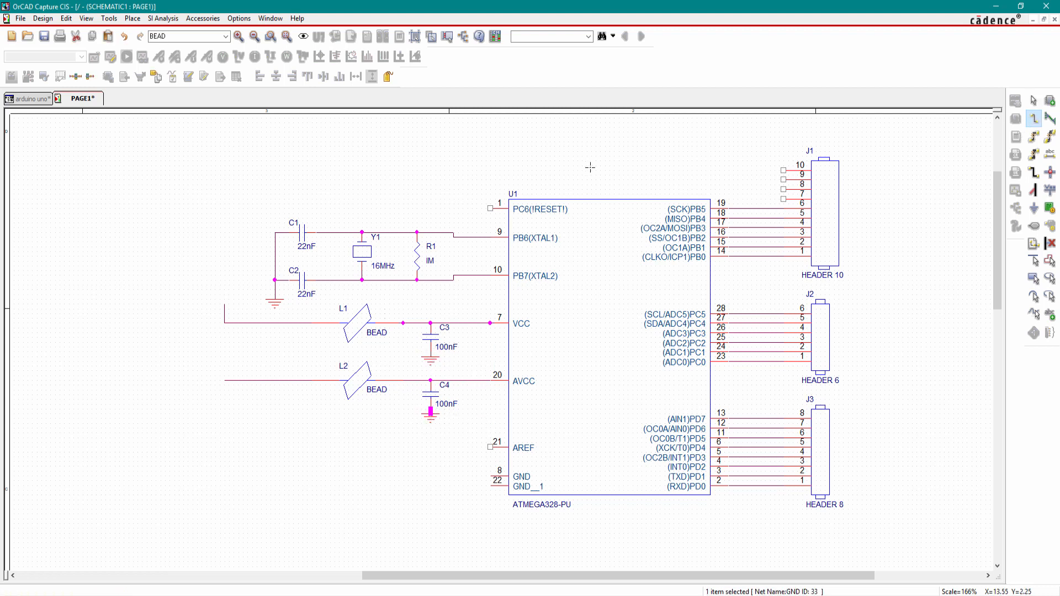
{"action": "key", "text": "Escape"}
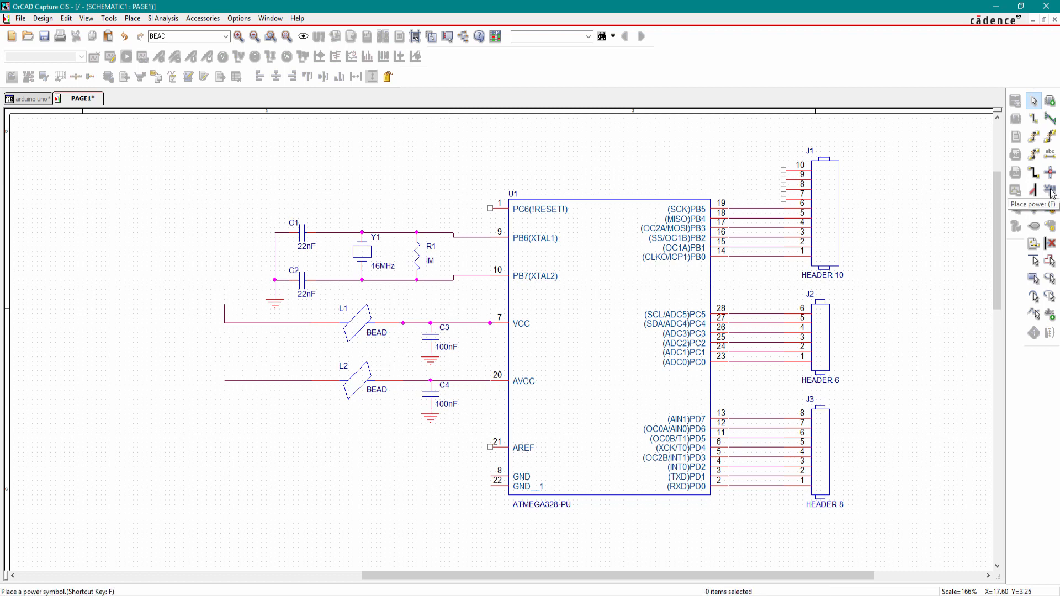
Place a VCC power symbol from the CAPSYM library on the upper end of L1's left wire.
{"action": "left_click", "coordinate": [1051, 191]}
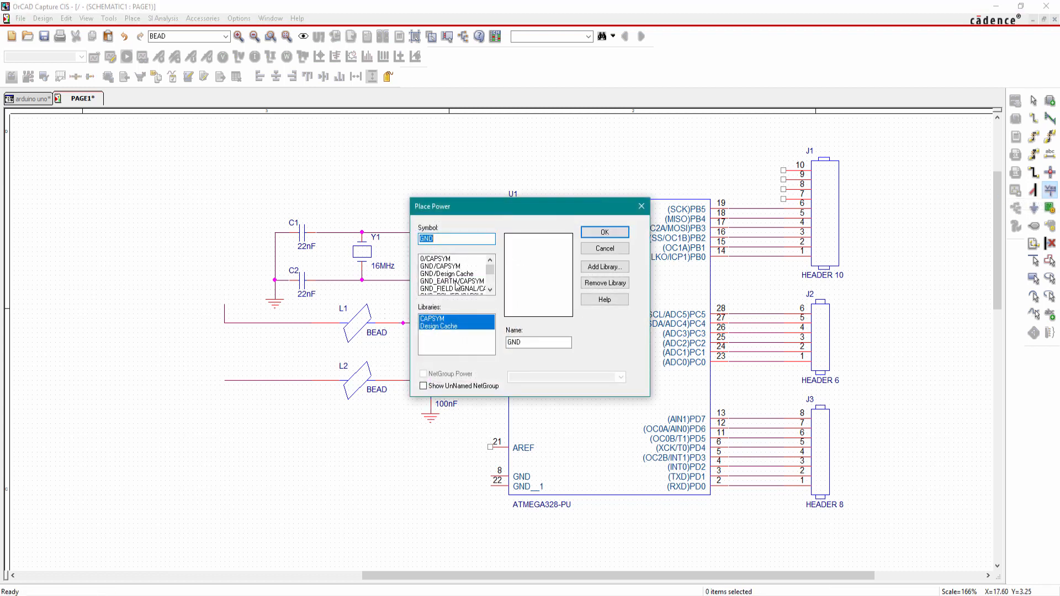
{"action": "scroll", "coordinate": [452, 290], "scroll_direction": "down", "scroll_amount": 1}
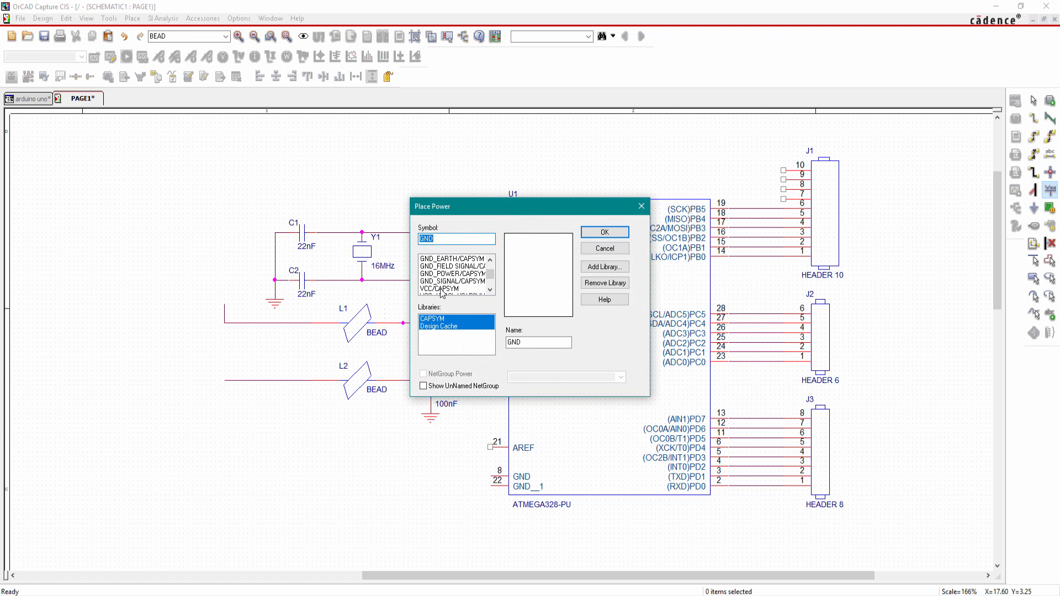
{"action": "left_click", "coordinate": [440, 289]}
{"action": "left_click", "coordinate": [605, 232]}
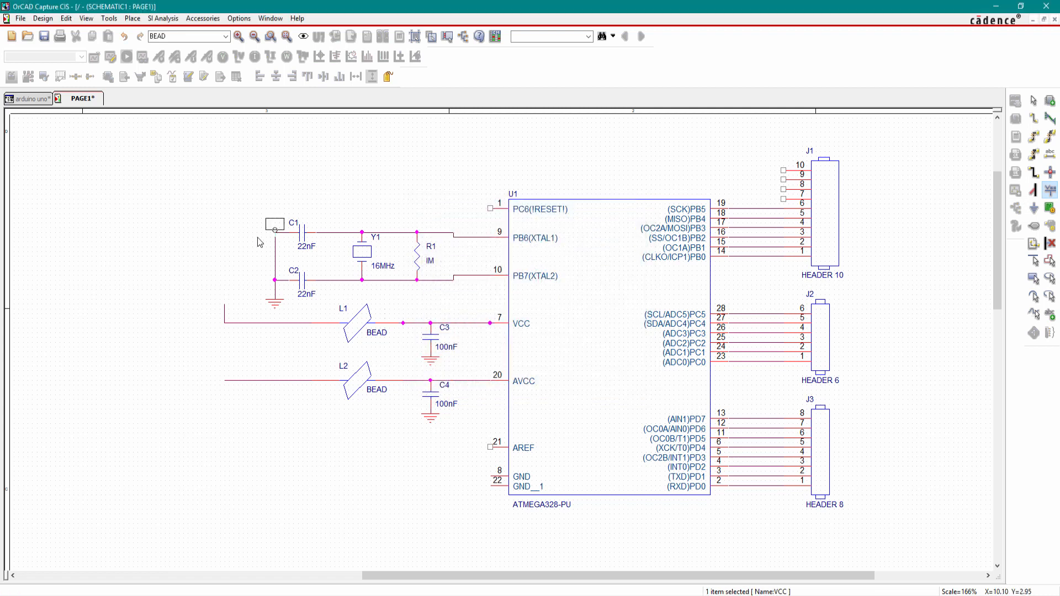
{"action": "left_click", "coordinate": [224, 304]}
{"action": "key", "text": "Escape"}
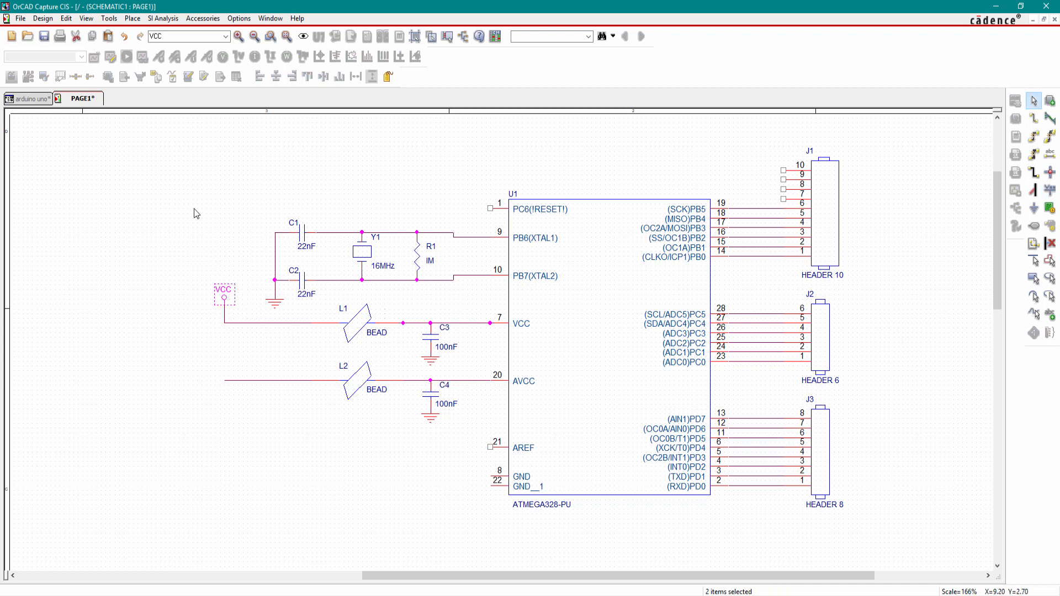
Rename the VCC power symbol on L1's wire to 5V and center its label over the symbol.
{"action": "left_click", "coordinate": [235, 302]}
{"action": "double_click", "coordinate": [223, 290]}
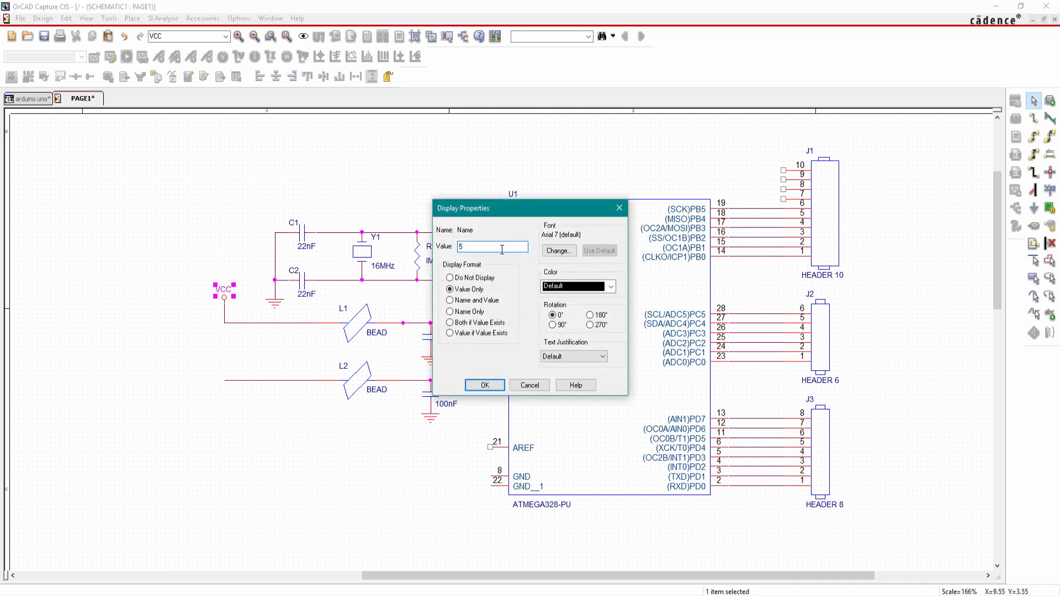
{"action": "key", "text": "Return"}
{"action": "left_click", "coordinate": [229, 228]}
{"action": "left_click_drag", "start_coordinate": [219, 292], "coordinate": [224, 297]}
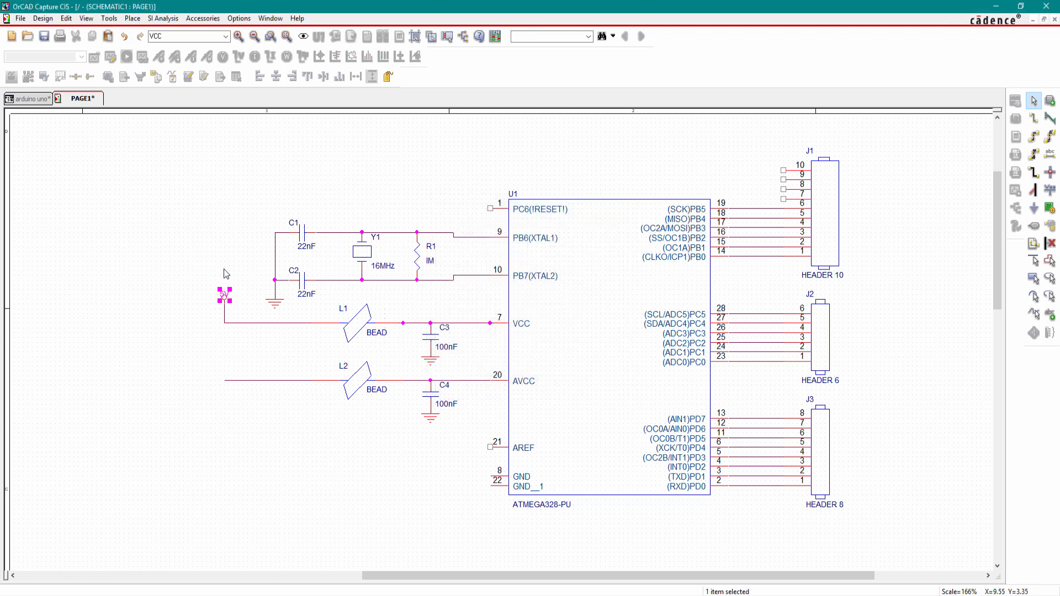
{"action": "left_click", "coordinate": [224, 269]}
Copy the 5V power symbol to the left end of L2's wire and raise it slightly above the wire.
{"action": "left_click", "coordinate": [225, 296]}
{"action": "key", "text": "ctrl+v"}
{"action": "left_click", "coordinate": [225, 374]}
{"action": "left_click_drag", "start_coordinate": [225, 378], "coordinate": [225, 369]}
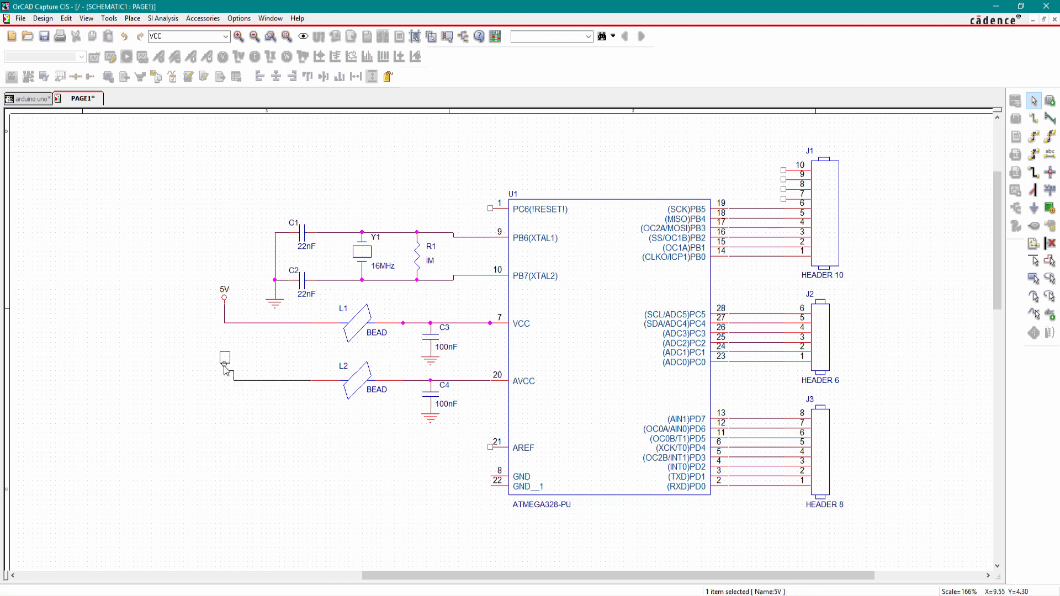
{"action": "left_click", "coordinate": [238, 415]}
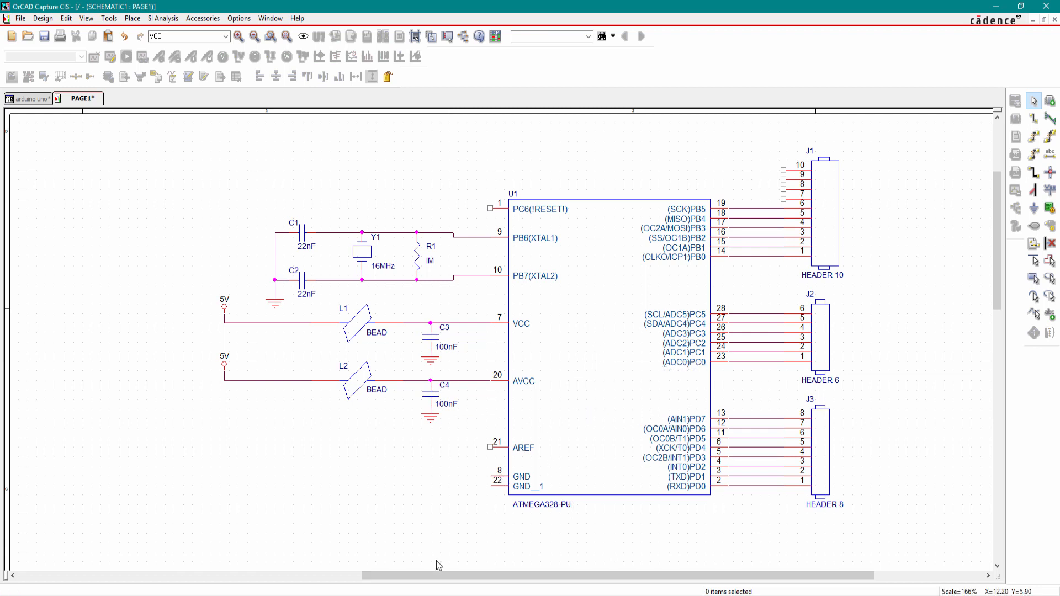
Place a horizontal CAP NP capacitor from the DISCRETE library beside U1's AREF pin.
{"action": "key", "text": "alt+Tab"}
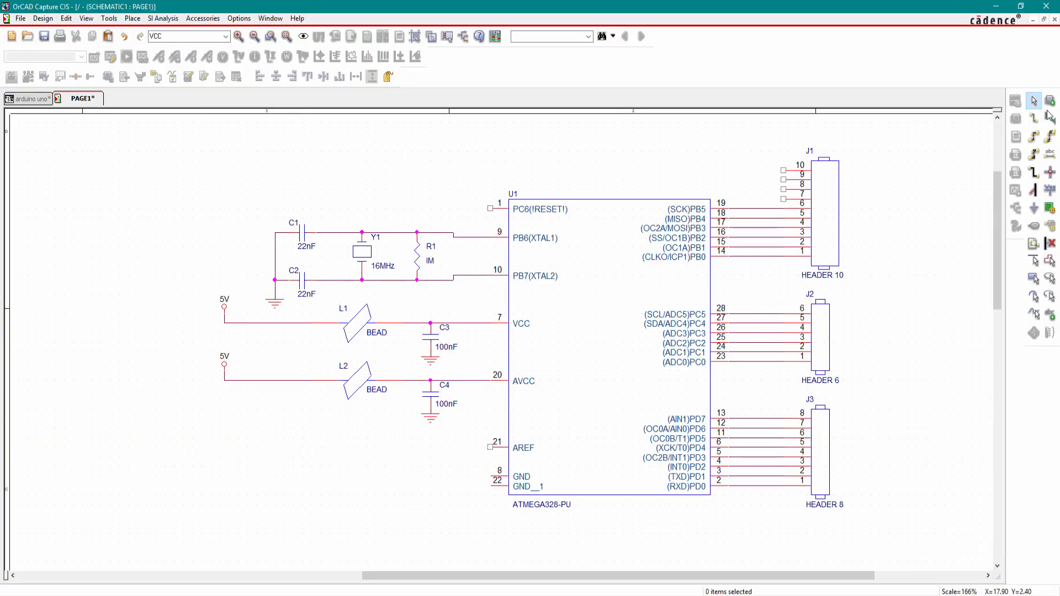
{"action": "left_click", "coordinate": [1049, 102]}
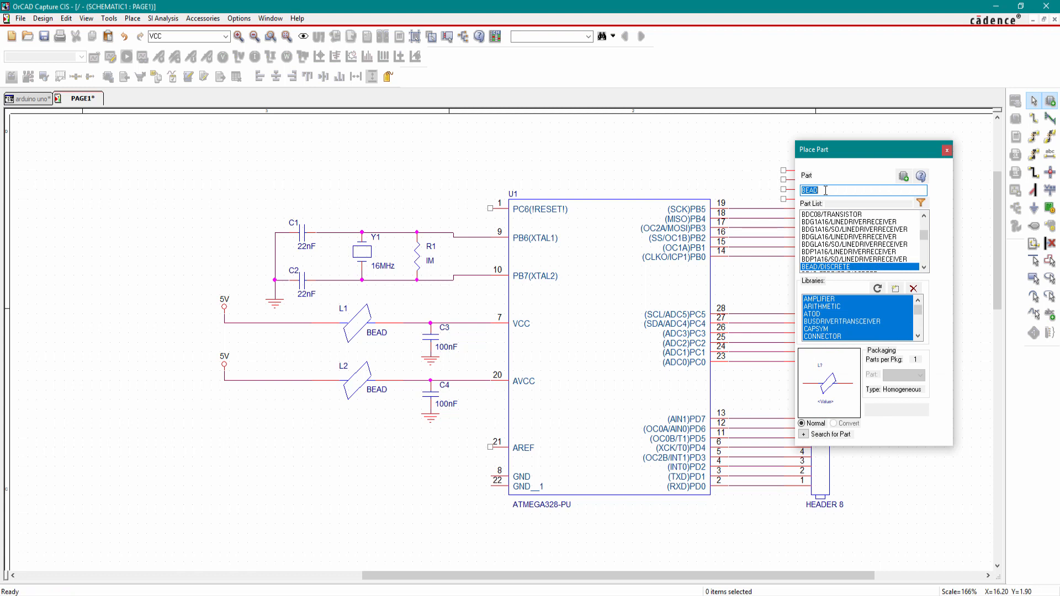
{"action": "type", "text": "cap np"}
{"action": "key", "text": "Return"}
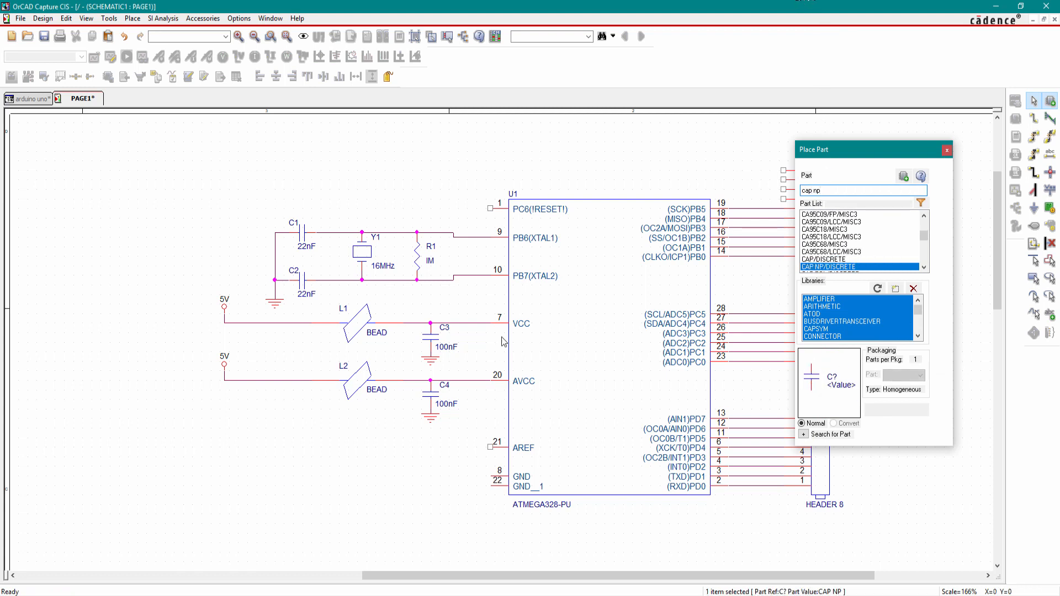
{"action": "left_click", "coordinate": [440, 446]}
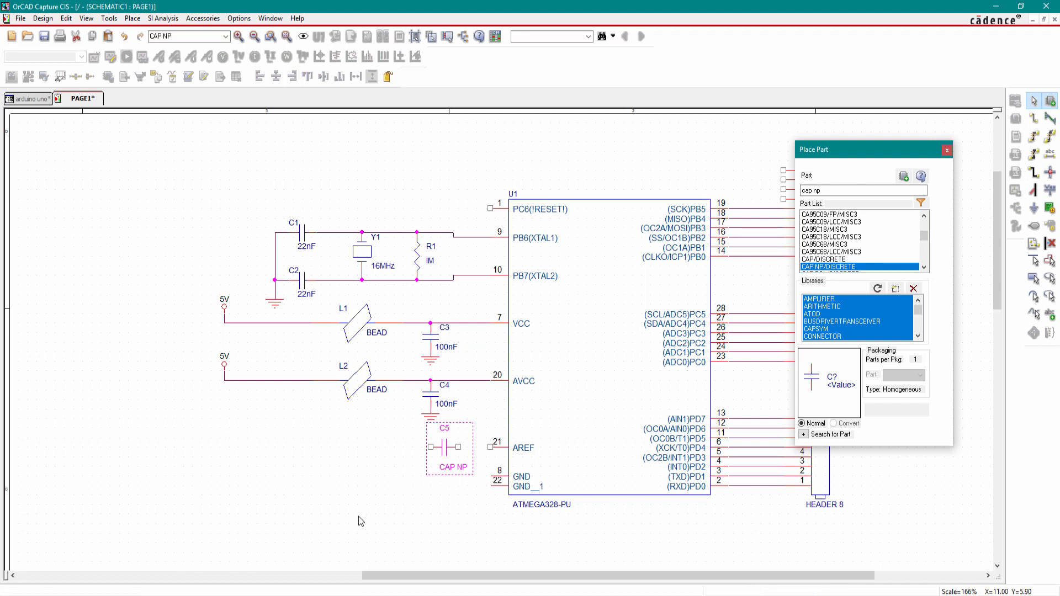
Set C5's value to 100nF and move its reference and value labels closer to the capacitor.
{"action": "left_click_drag", "start_coordinate": [443, 434], "coordinate": [425, 438]}
{"action": "left_click", "coordinate": [453, 468]}
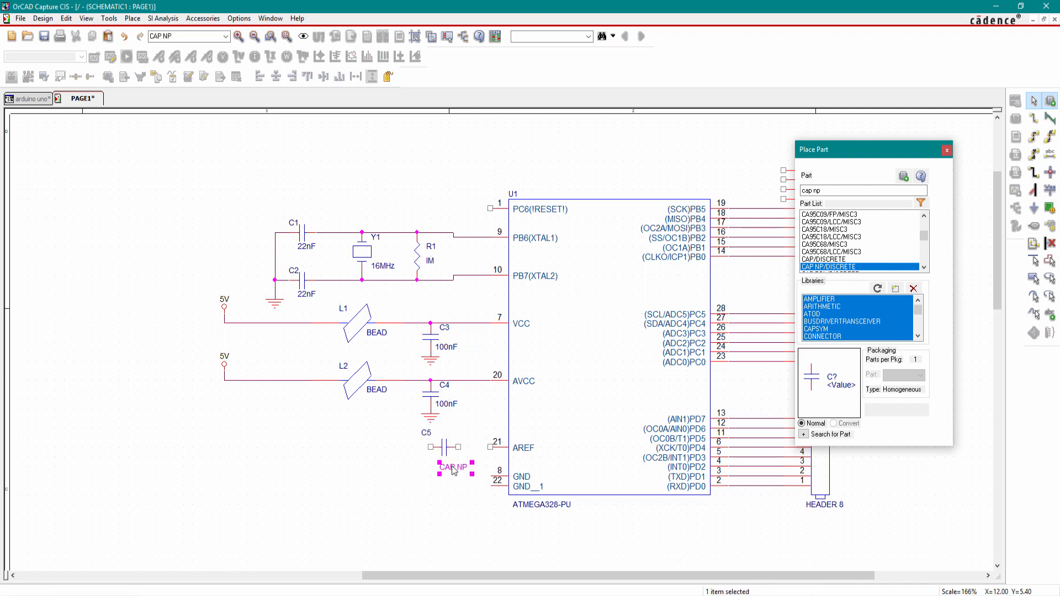
{"action": "double_click", "coordinate": [453, 468]}
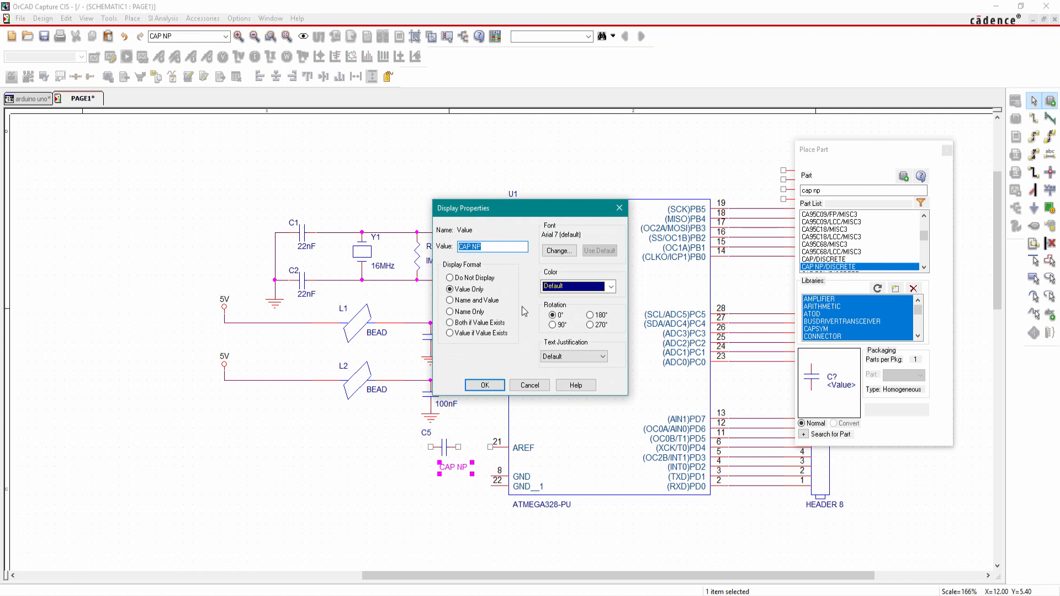
{"action": "type", "text": "100nF"}
{"action": "key", "text": "Return"}
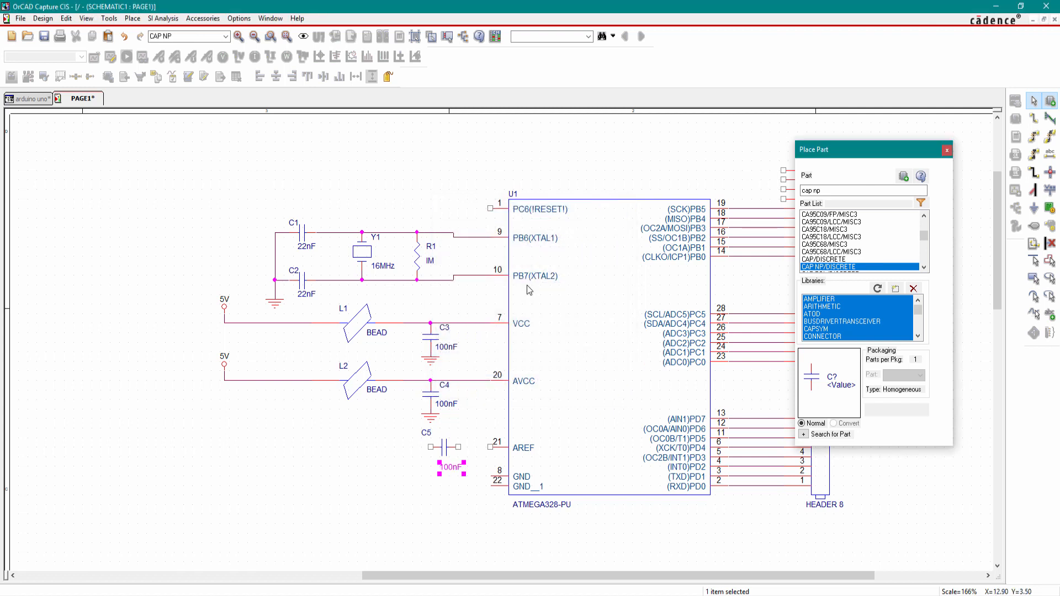
{"action": "left_click", "coordinate": [447, 500]}
Copy C3's GND symbol to the lower left of C5 and below U1's GND pins, and close the part placement window.
{"action": "left_click", "coordinate": [434, 365]}
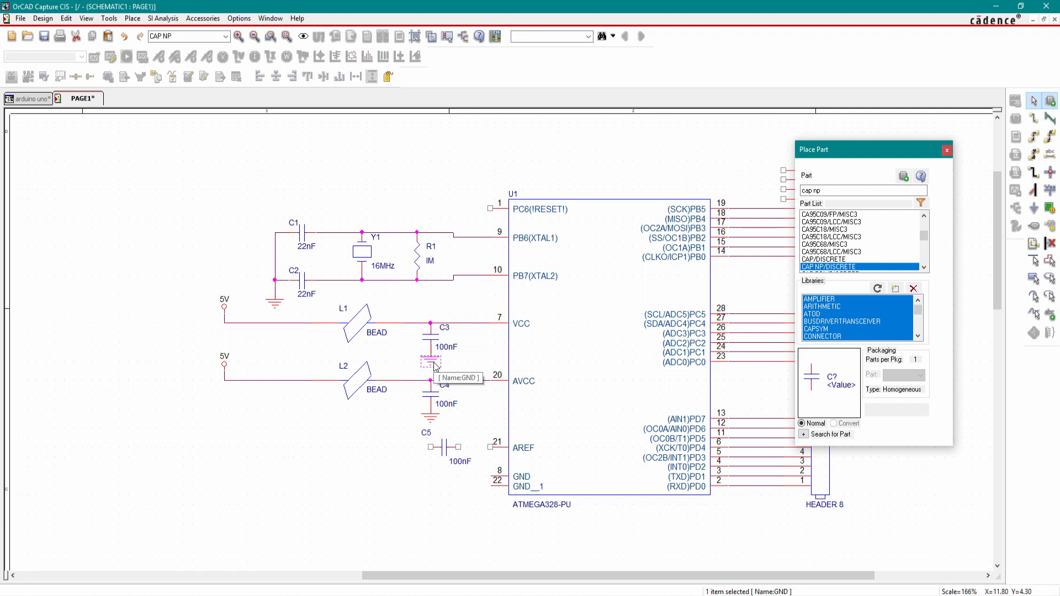
{"action": "key", "text": "ctrl+c"}
{"action": "key", "text": "ctrl+v"}
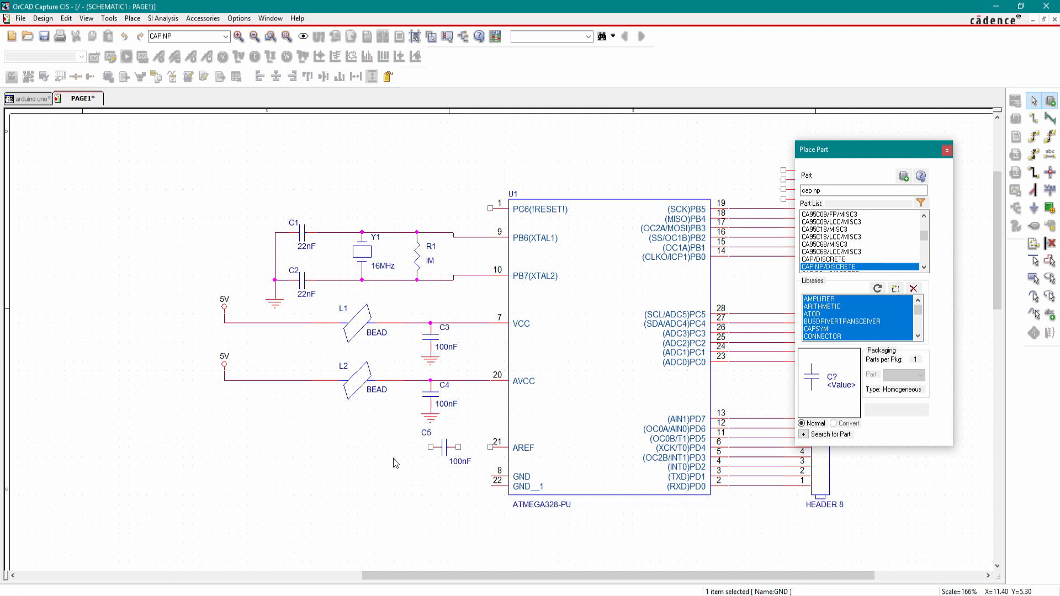
{"action": "left_click", "coordinate": [393, 458]}
{"action": "key", "text": "ctrl+v"}
{"action": "left_click", "coordinate": [463, 504]}
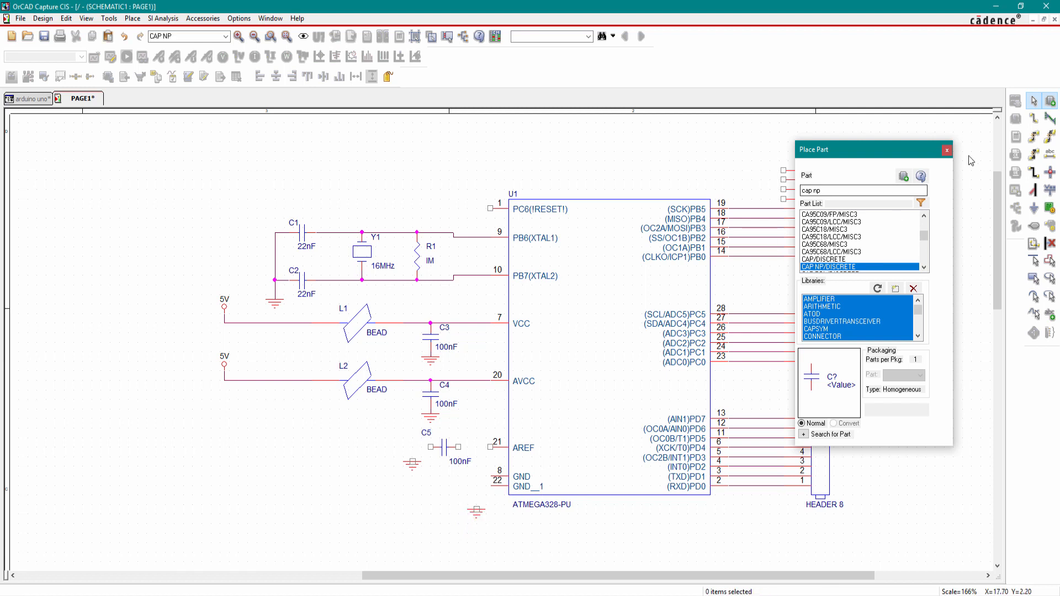
{"action": "left_click", "coordinate": [947, 149]}
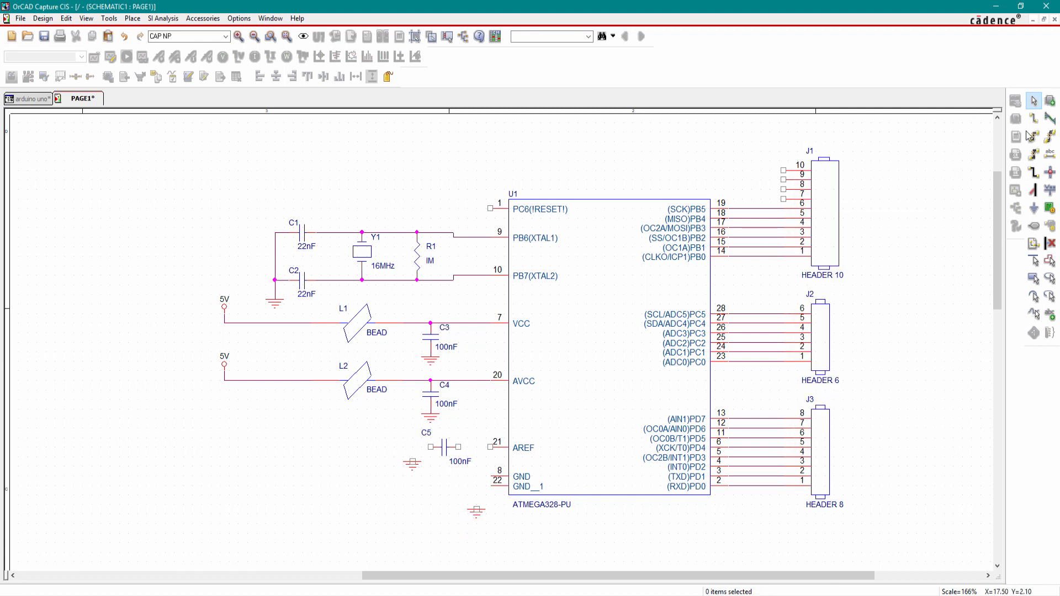
Wire U1's AREF pin to the right side of C5 and C5's left side to the GND symbol below it.
{"action": "left_click", "coordinate": [490, 445]}
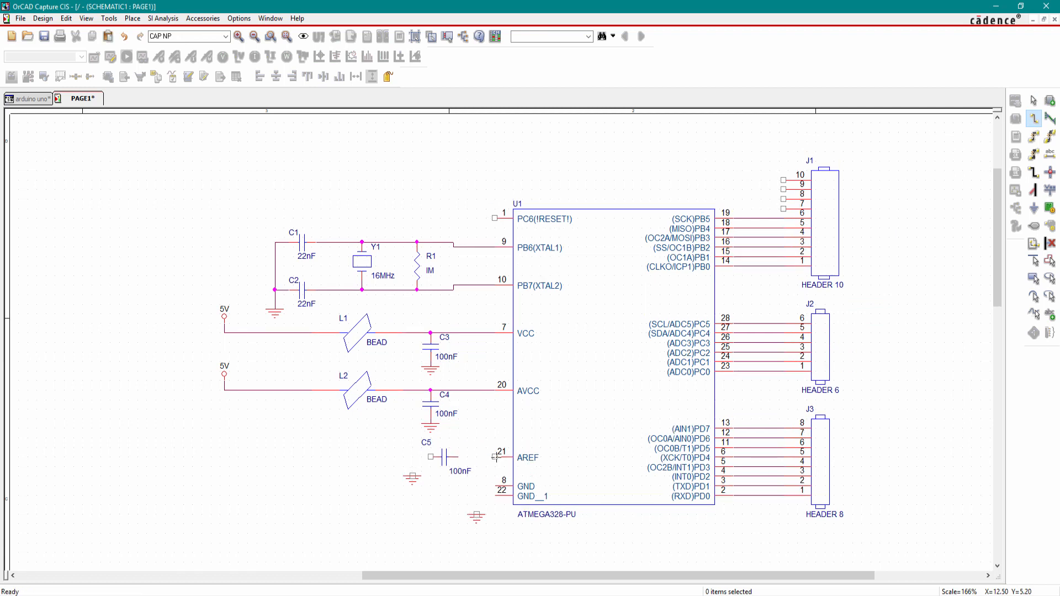
{"action": "left_click", "coordinate": [459, 457]}
{"action": "left_click", "coordinate": [430, 457]}
{"action": "left_click", "coordinate": [412, 476]}
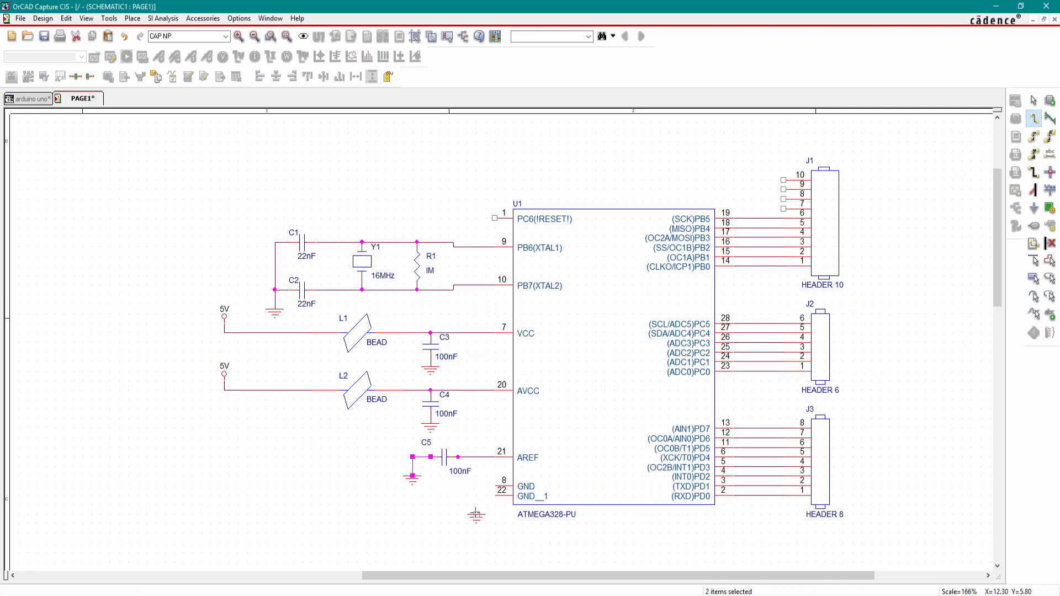
Wire U1's GND pins 8 and 22 to the GND symbol below them.
{"action": "left_click", "coordinate": [495, 486]}
{"action": "left_click", "coordinate": [476, 511]}
{"action": "left_click", "coordinate": [495, 495]}
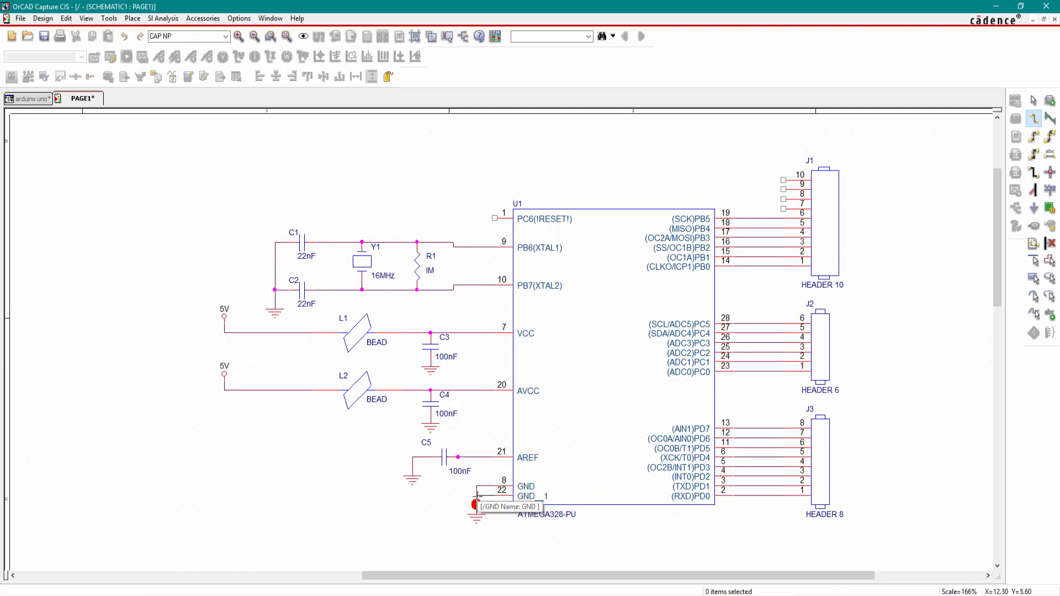
{"action": "left_click", "coordinate": [477, 495]}
{"action": "key", "text": "Escape"}
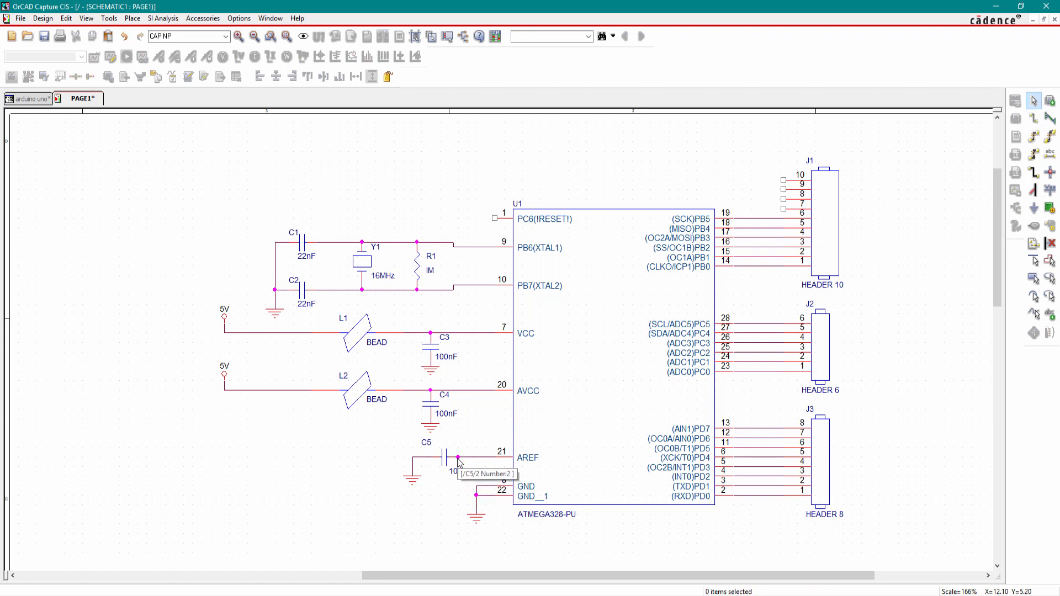
Delete and redraw the wire between C5 and U1's AREF pin, and move C5's reference label closer to the capacitor.
{"action": "left_click", "coordinate": [460, 458]}
{"action": "key", "text": "Delete"}
{"action": "left_click", "coordinate": [1034, 117]}
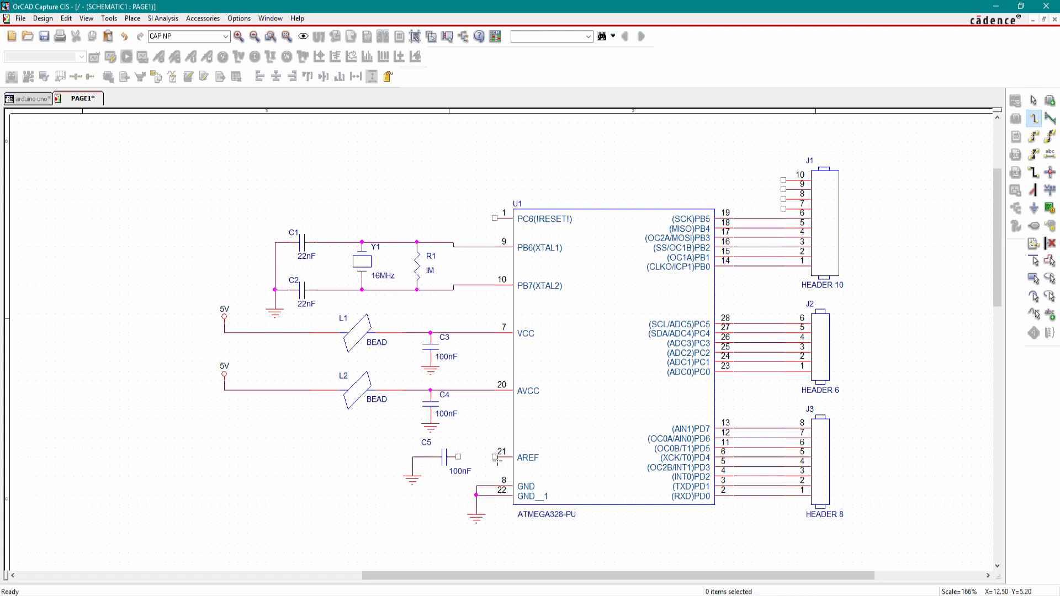
{"action": "left_click", "coordinate": [495, 458]}
{"action": "left_click", "coordinate": [458, 457]}
{"action": "key", "text": "Escape"}
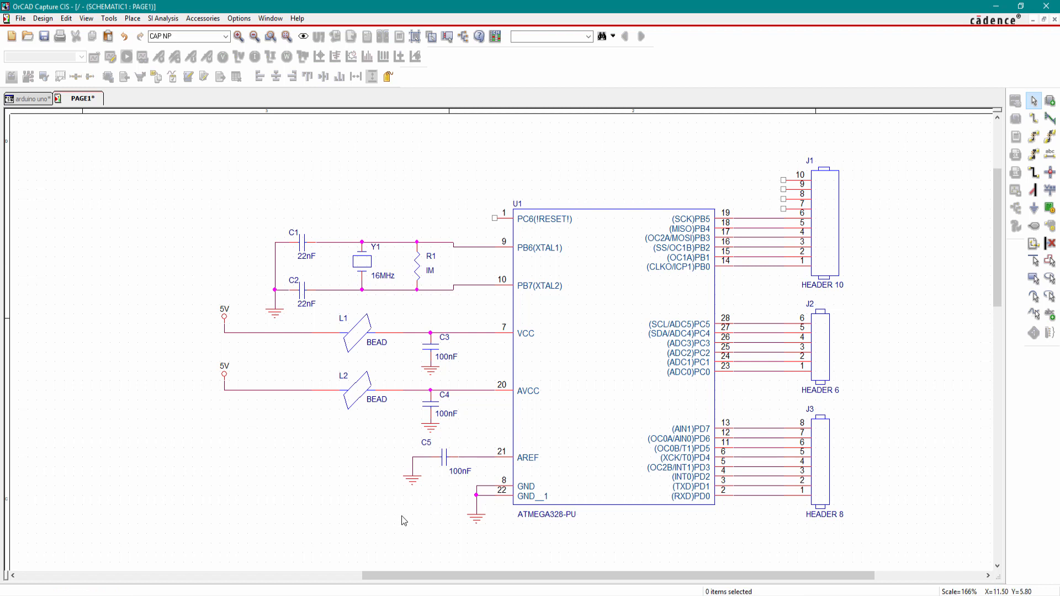
{"action": "left_click_drag", "start_coordinate": [428, 445], "coordinate": [438, 447]}
{"action": "left_click", "coordinate": [440, 516]}
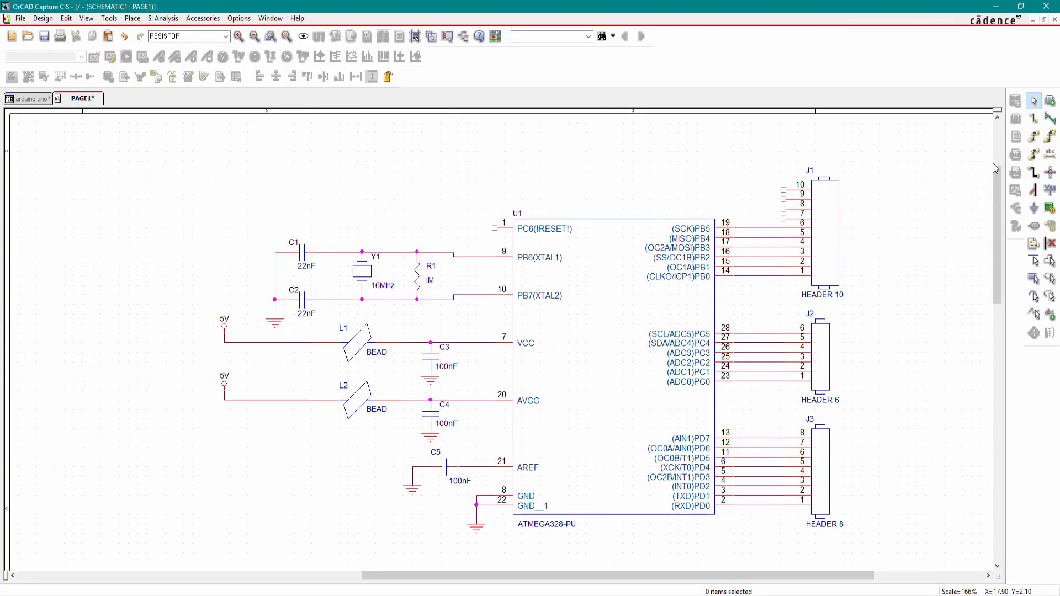
Place a DIODE SCHOTTKY from the DISCRETE library above U1's upper left, rotated to vertical with its cathode up.
{"action": "left_click", "coordinate": [1052, 102]}
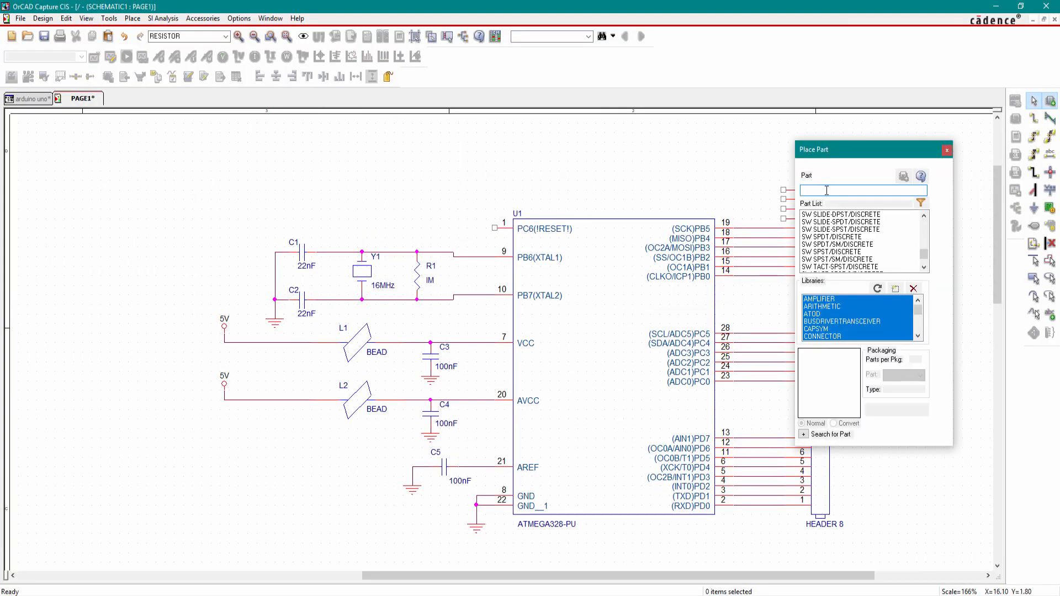
{"action": "type", "text": "diode"}
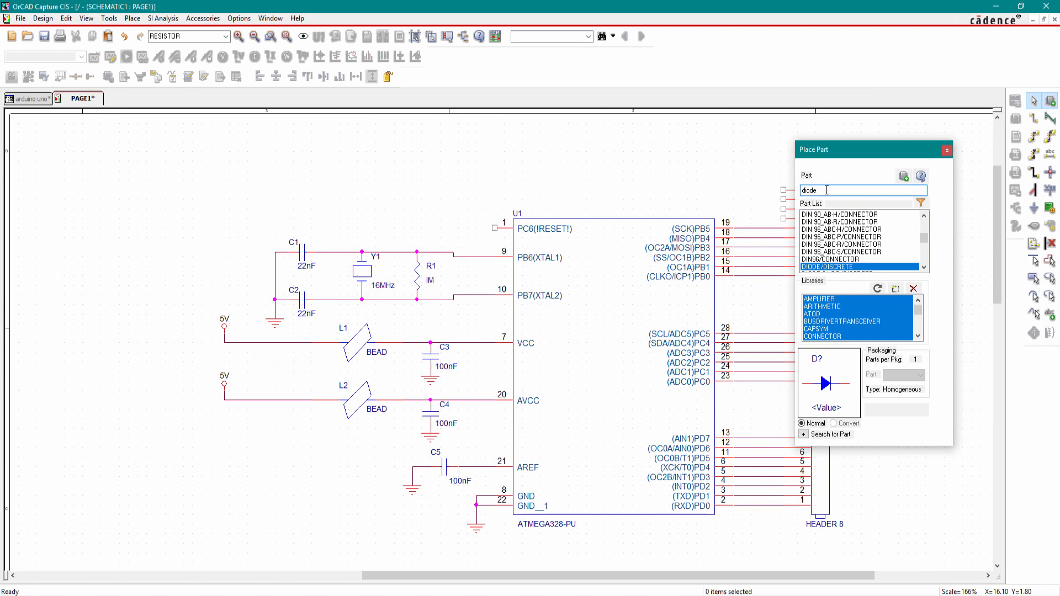
{"action": "scroll", "coordinate": [929, 270], "scroll_direction": "down", "scroll_amount": 4}
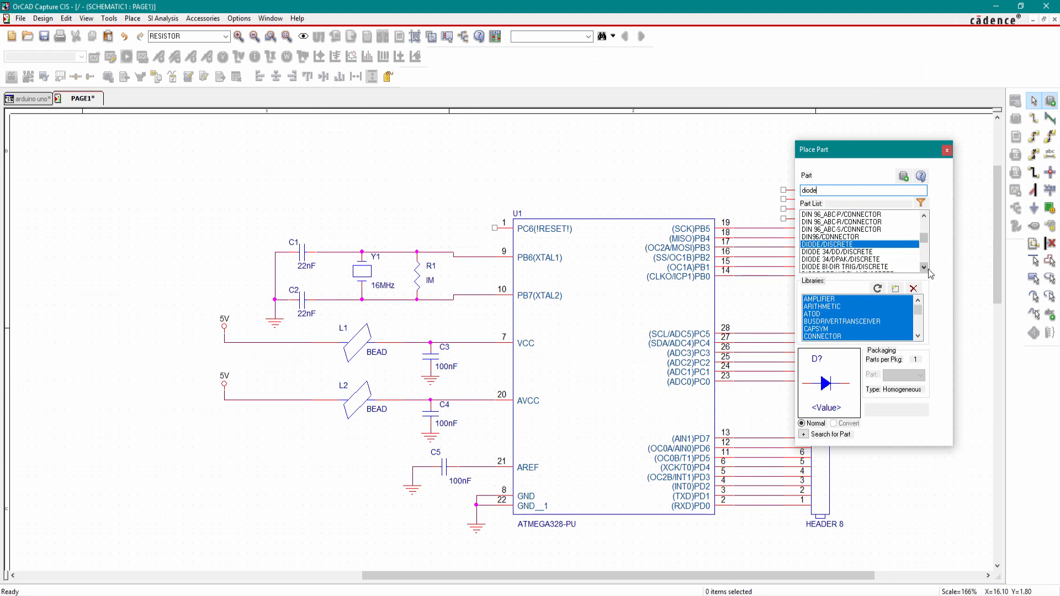
{"action": "scroll", "coordinate": [929, 270], "scroll_direction": "down", "scroll_amount": 2}
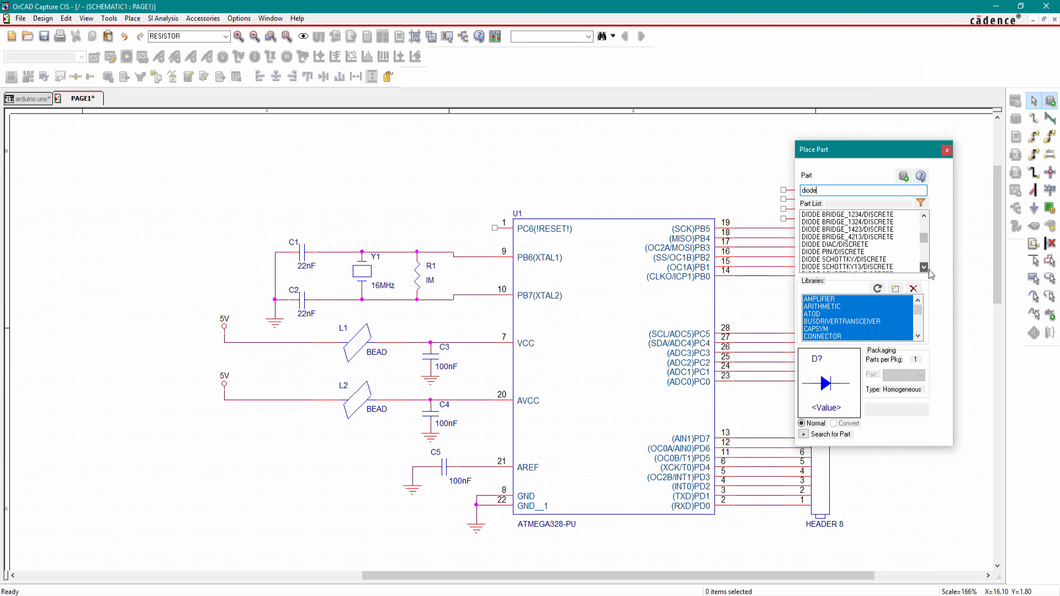
{"action": "left_click", "coordinate": [848, 259]}
{"action": "double_click", "coordinate": [849, 261]}
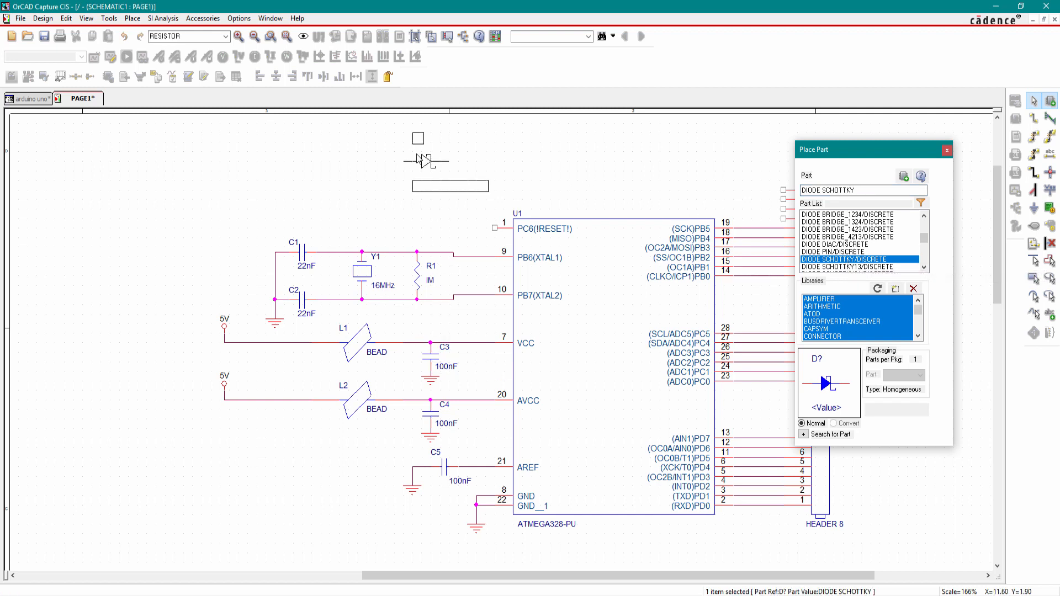
{"action": "key", "text": "r"}
{"action": "left_click", "coordinate": [418, 159]}
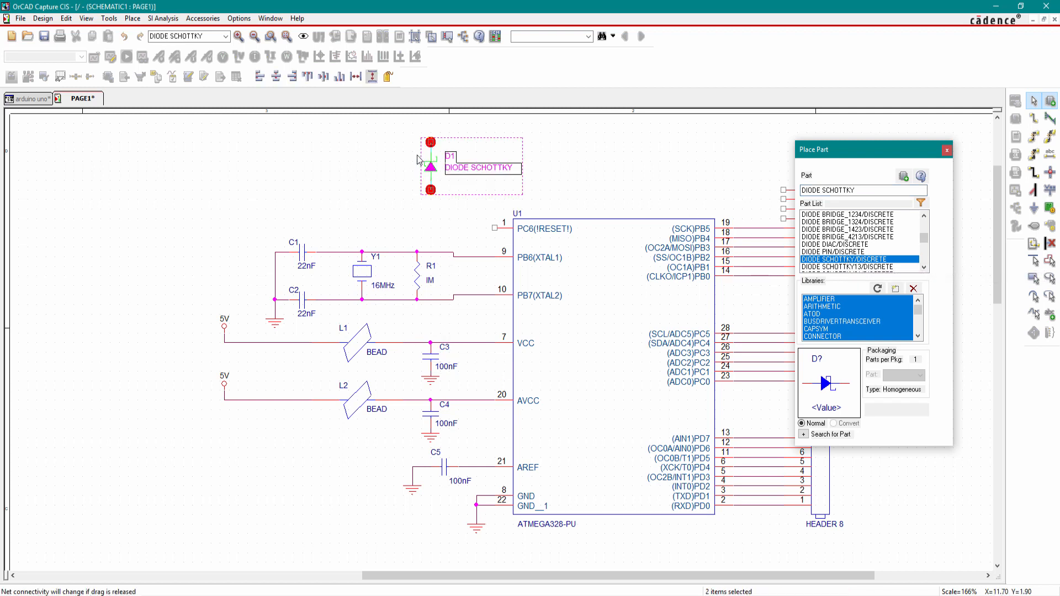
Place a vertical RESISTOR from the DISCRETE library to the left of diode D1.
{"action": "left_click_drag", "start_coordinate": [871, 190], "coordinate": [806, 178]}
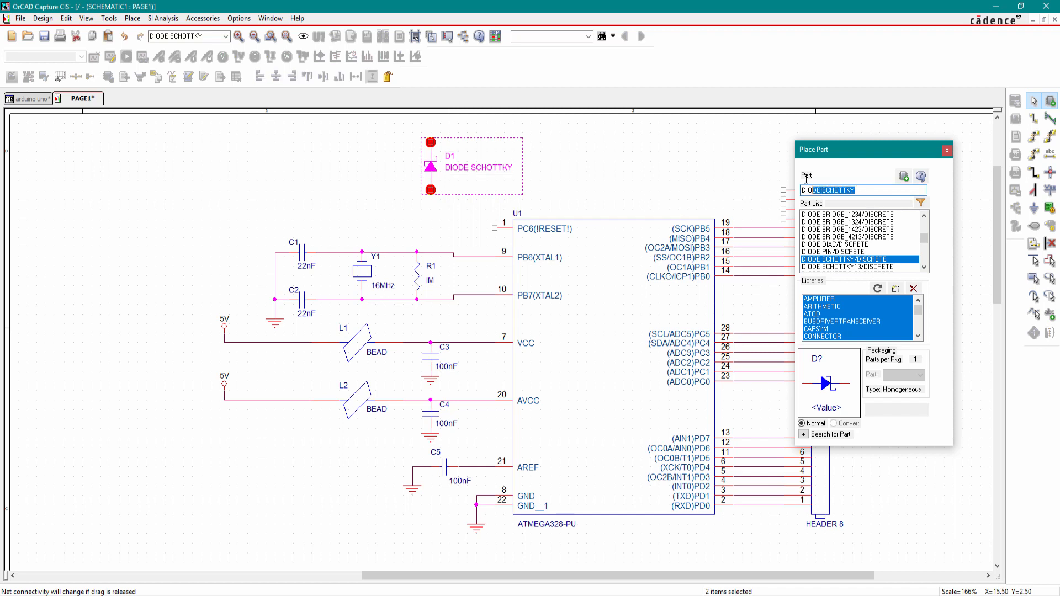
{"action": "type", "text": "resistOR"}
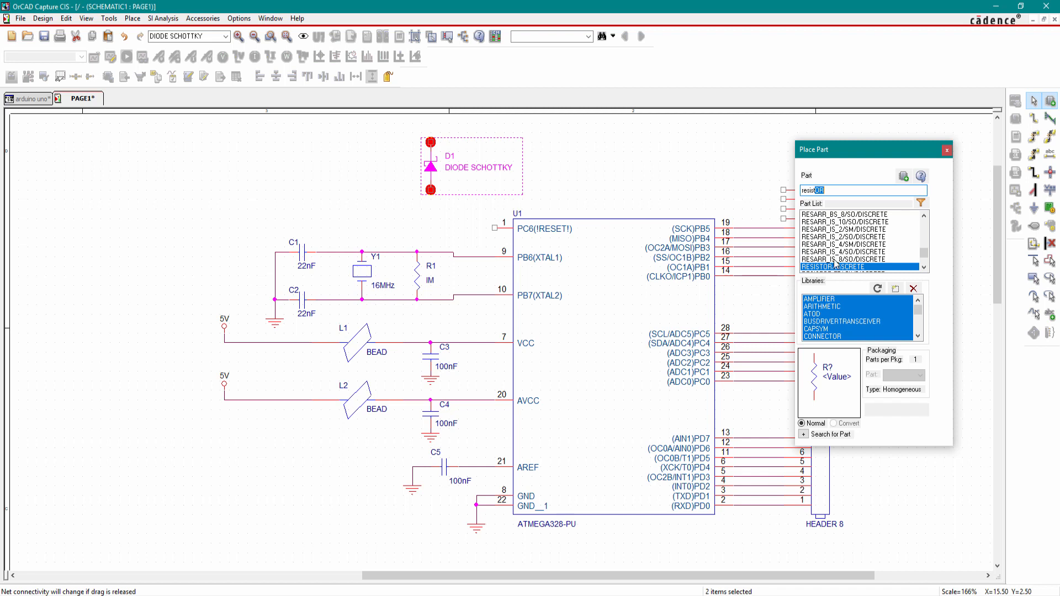
{"action": "double_click", "coordinate": [835, 265]}
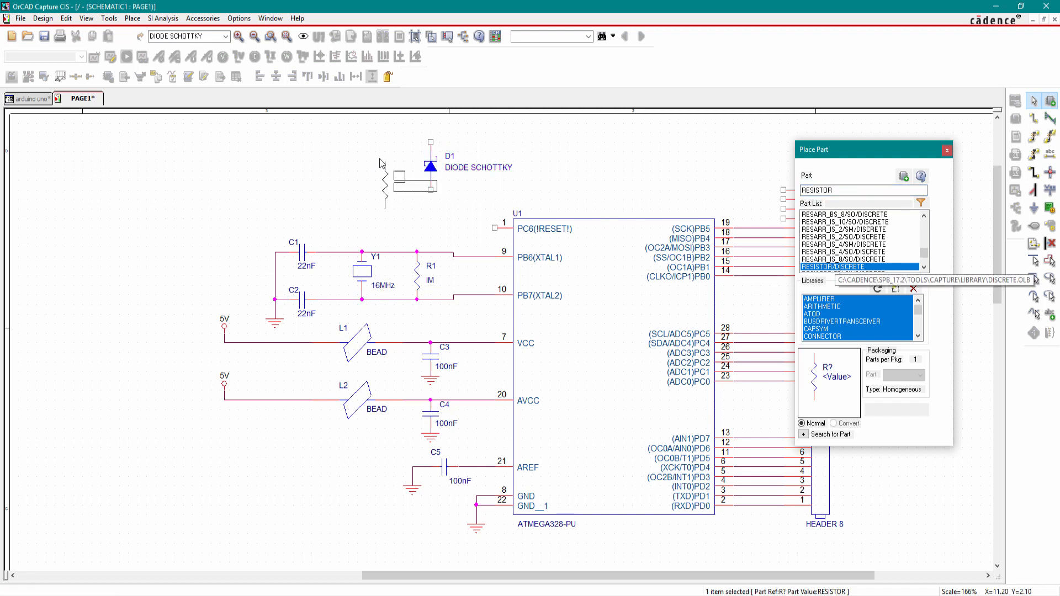
{"action": "left_click", "coordinate": [348, 155]}
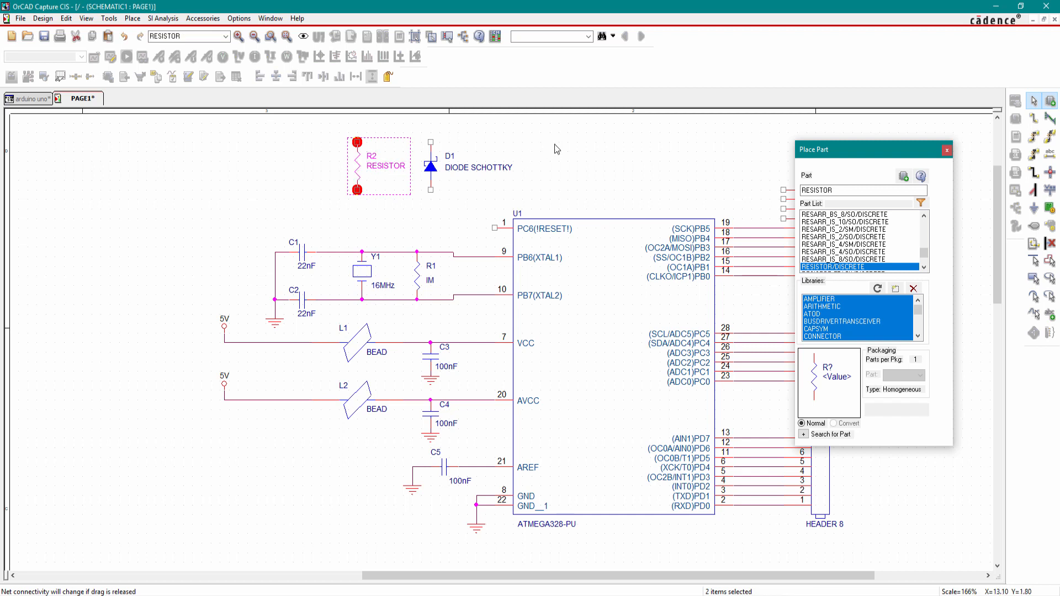
{"action": "key", "text": "Escape"}
Place a SW DPST switch from the DISCRETE library above U1, to the right of diode D1.
{"action": "double_click", "coordinate": [802, 190]}
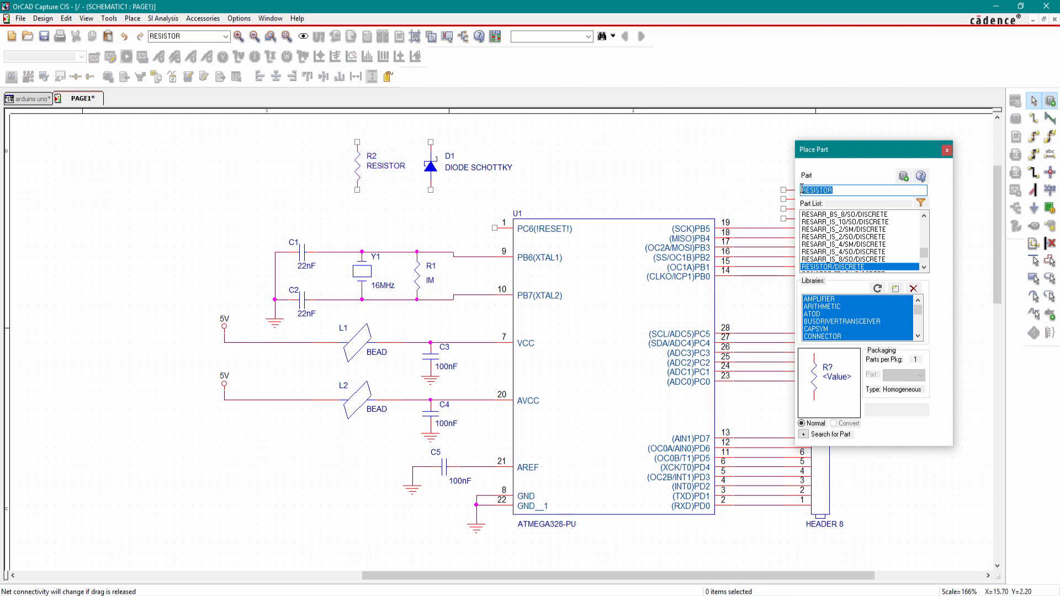
{"action": "type", "text": "sw"}
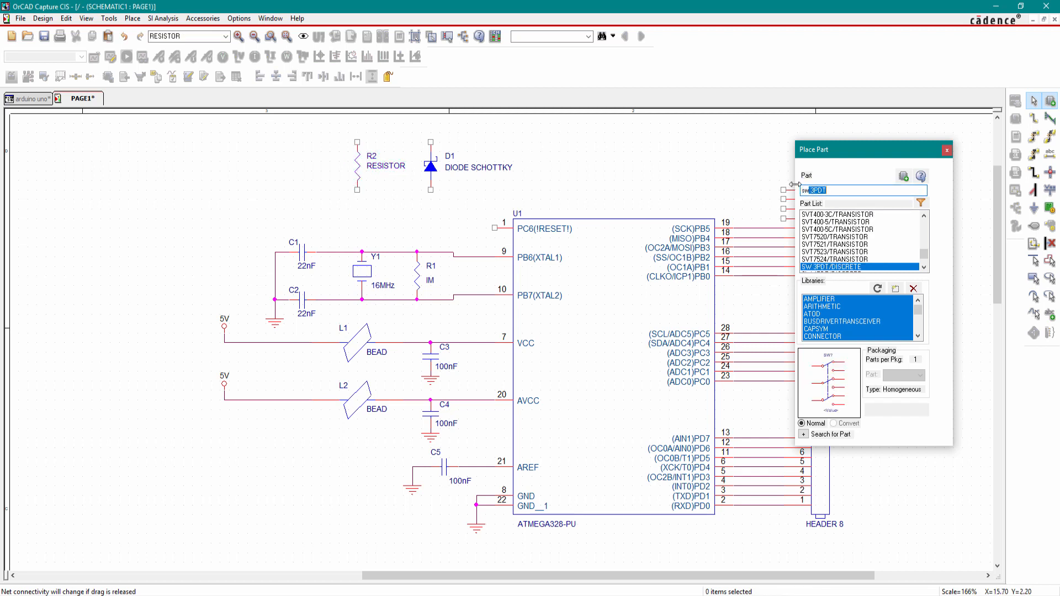
{"action": "type", "text": " dpst"}
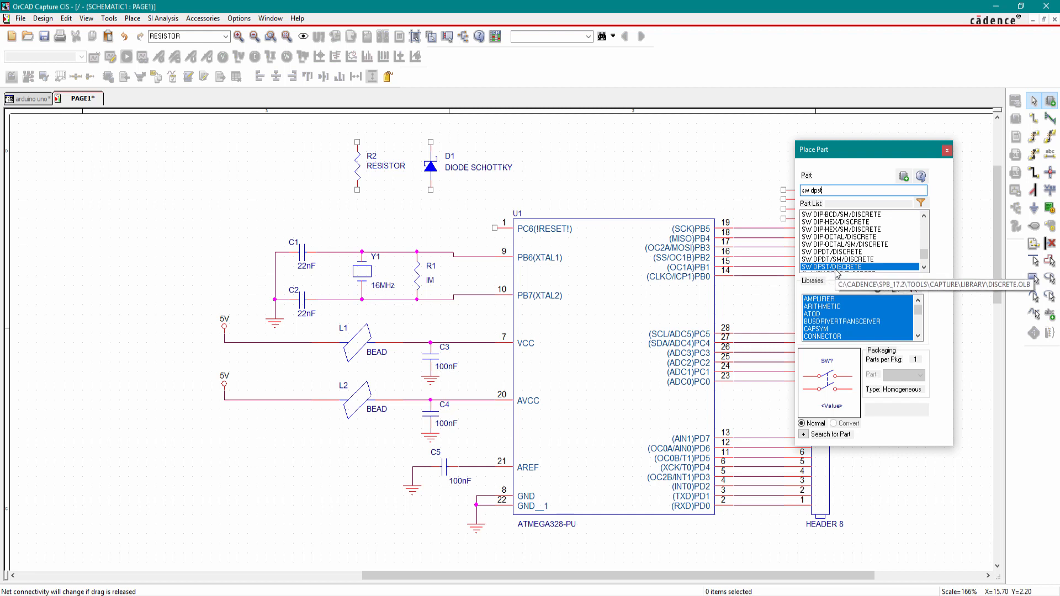
{"action": "left_click", "coordinate": [830, 268]}
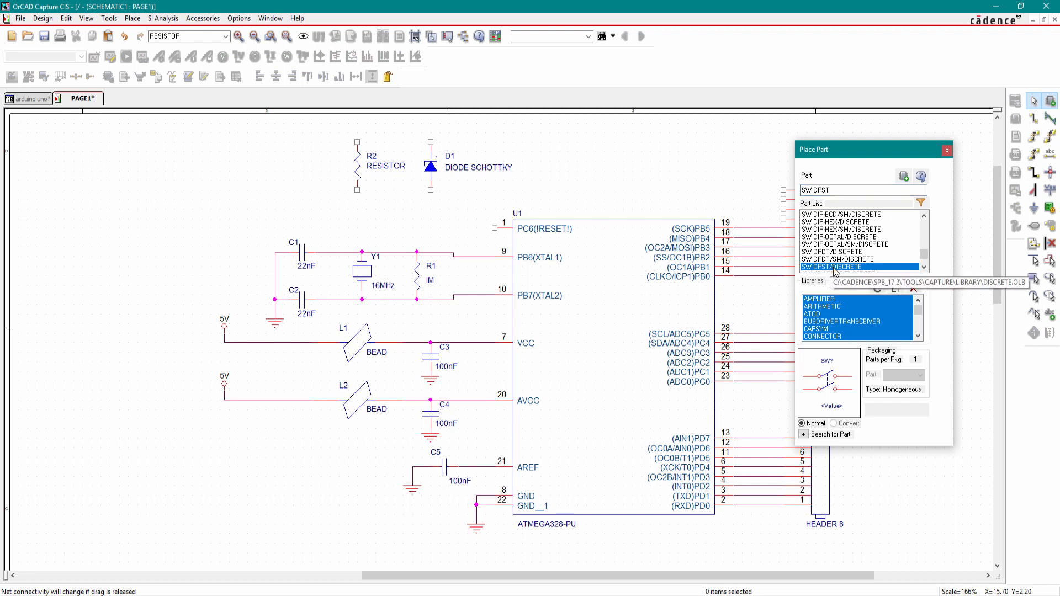
{"action": "double_click", "coordinate": [837, 270]}
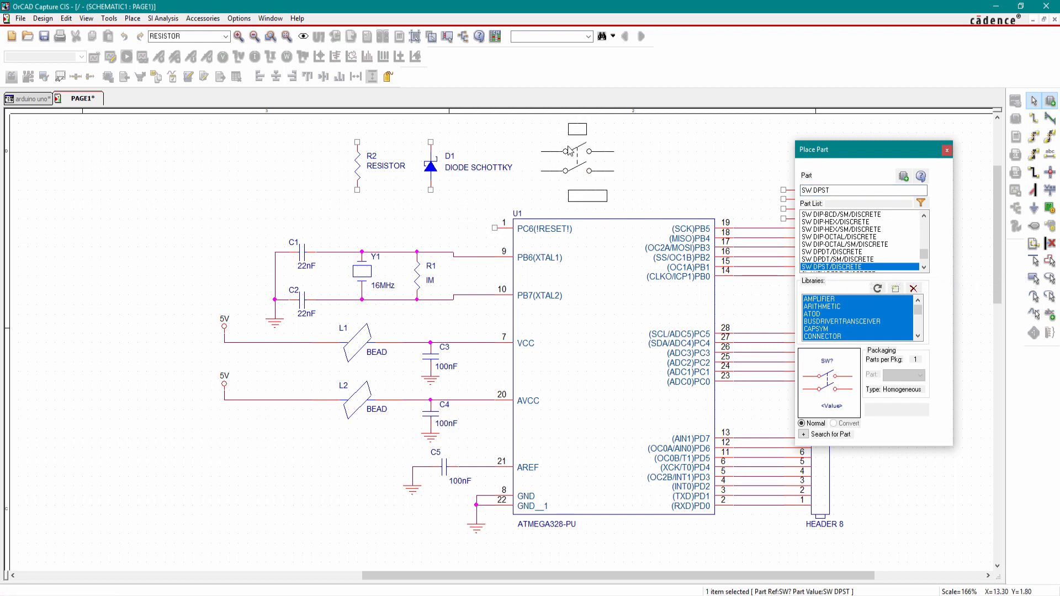
{"action": "left_click", "coordinate": [604, 140]}
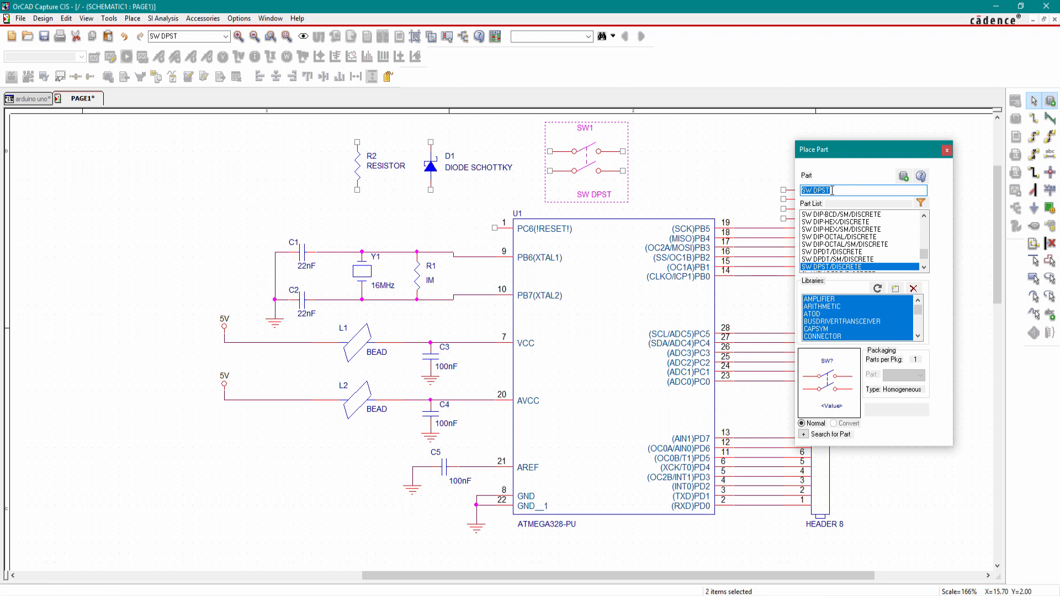
Place a vertical CAP NP capacitor from the DISCRETE library to the right of switch SW1.
{"action": "type", "text": "cap np"}
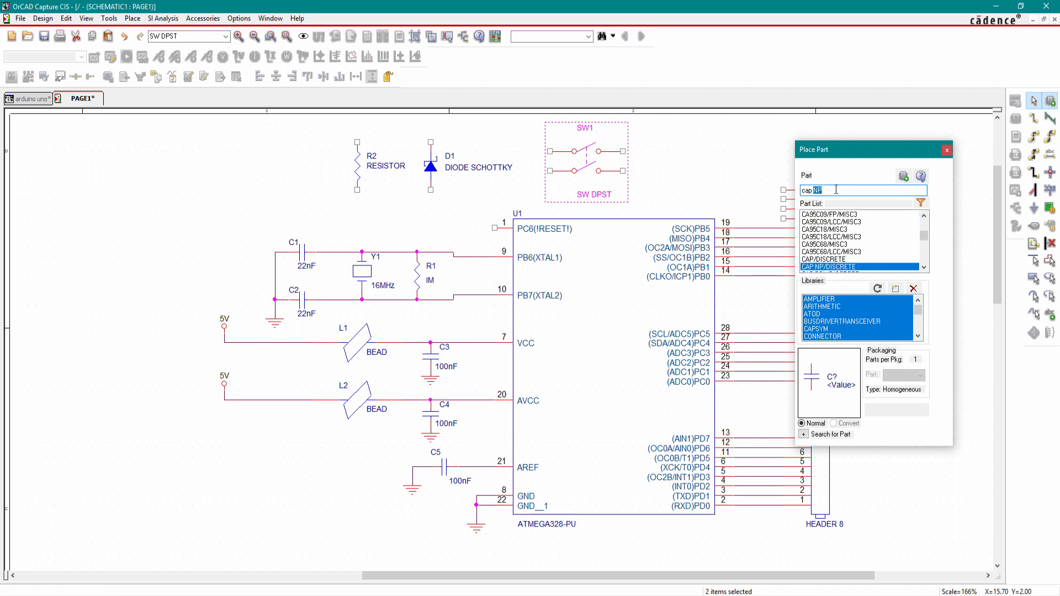
{"action": "double_click", "coordinate": [835, 267]}
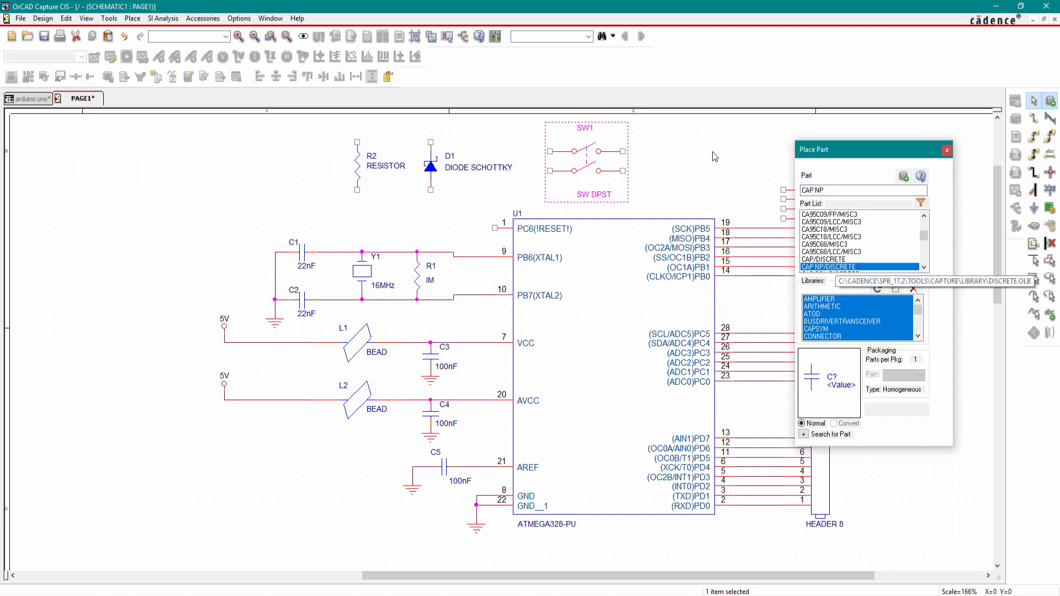
{"action": "left_click", "coordinate": [679, 151]}
{"action": "left_click", "coordinate": [682, 155]}
{"action": "key", "text": "Escape"}
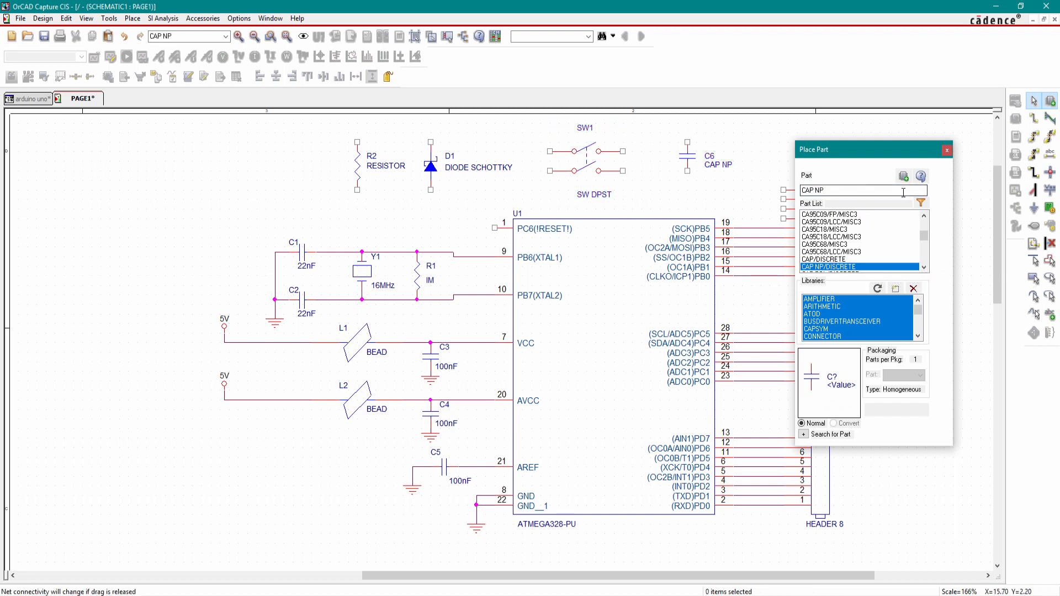
Set resistor R2's value to 10K.
{"action": "double_click", "coordinate": [385, 168]}
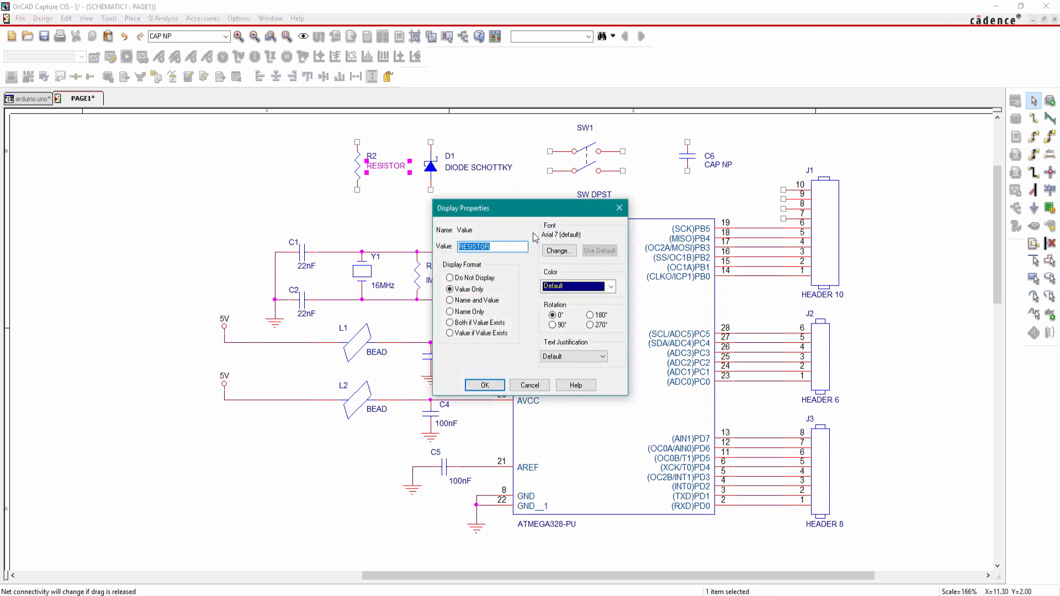
{"action": "type", "text": "10K"}
{"action": "key", "text": "Return"}
{"action": "left_click", "coordinate": [306, 161]}
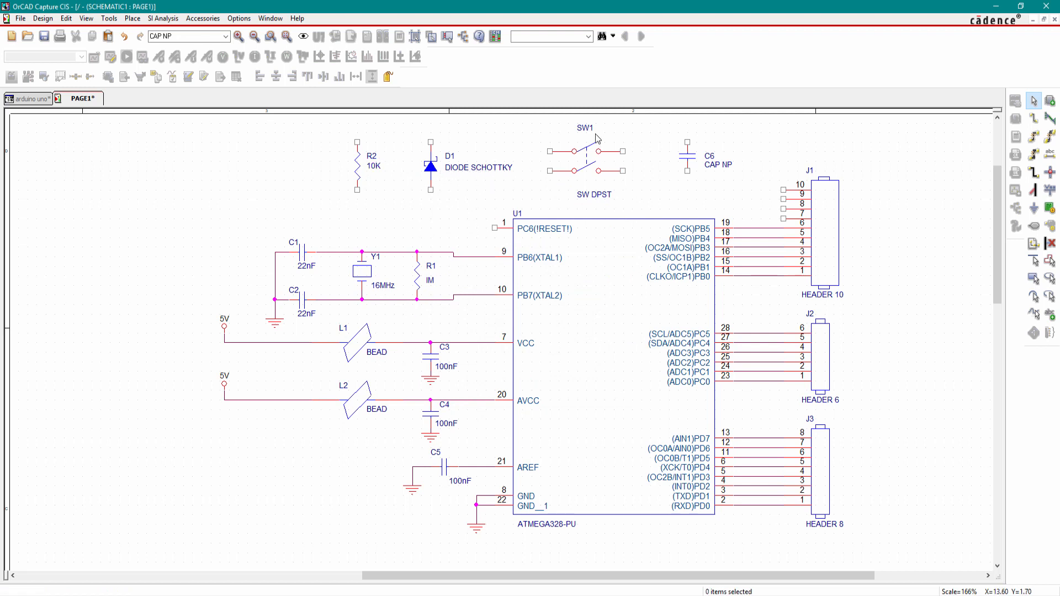
Move SW1's value label up closer to the switch and its reference label to the switch's upper left.
{"action": "left_click", "coordinate": [599, 199]}
{"action": "left_click_drag", "start_coordinate": [597, 196], "coordinate": [590, 189]}
{"action": "left_click", "coordinate": [579, 140]}
{"action": "double_click", "coordinate": [584, 129]}
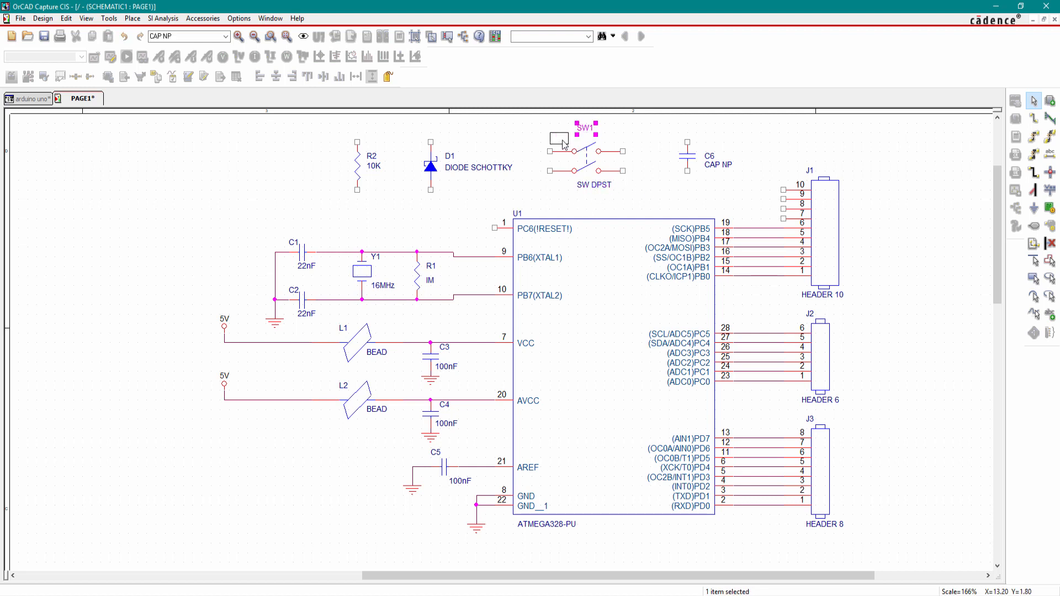
{"action": "left_click_drag", "start_coordinate": [578, 135], "coordinate": [551, 145]}
{"action": "left_click", "coordinate": [506, 123]}
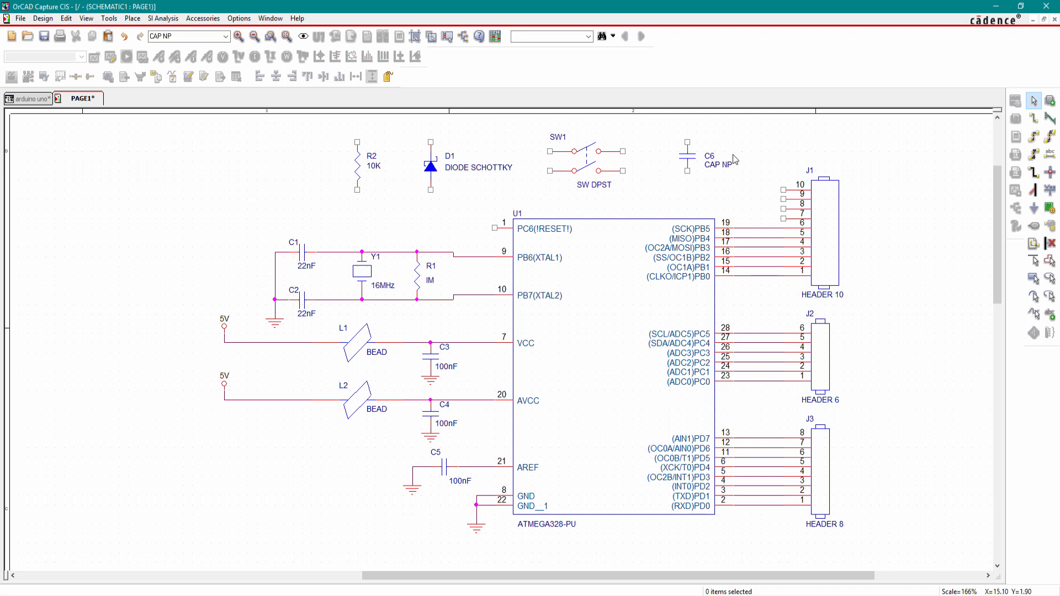
Set capacitor C6's value to 100nF.
{"action": "double_click", "coordinate": [718, 166]}
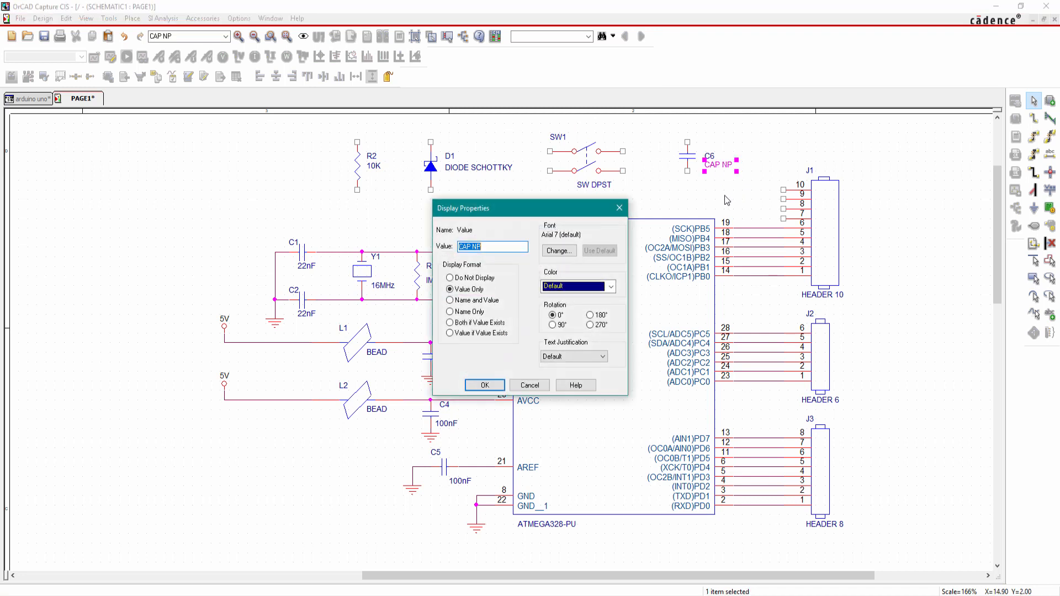
{"action": "type", "text": "100nF"}
{"action": "left_click", "coordinate": [485, 385]}
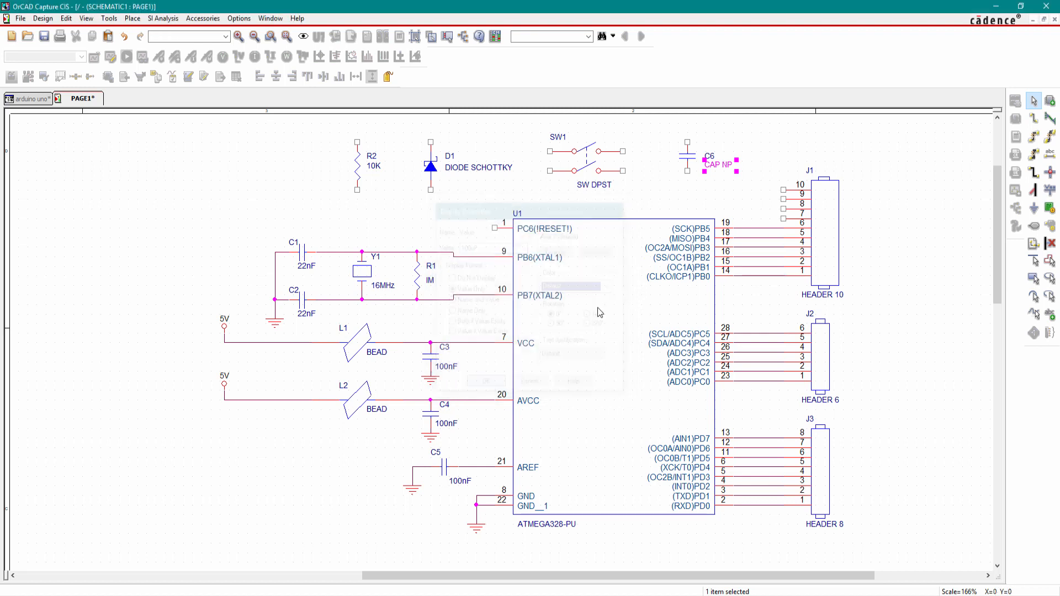
Place a copy of the 5V power symbol above diode D1 and move resistor R2 closer to the diode.
{"action": "scroll", "coordinate": [443, 206], "scroll_direction": "up", "scroll_amount": 5}
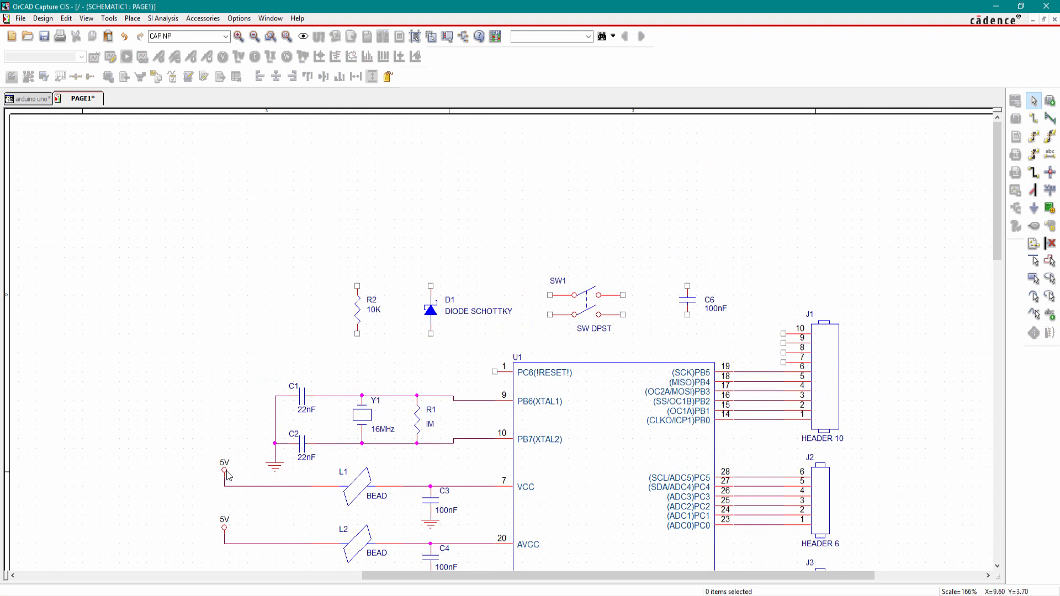
{"action": "left_click", "coordinate": [227, 473]}
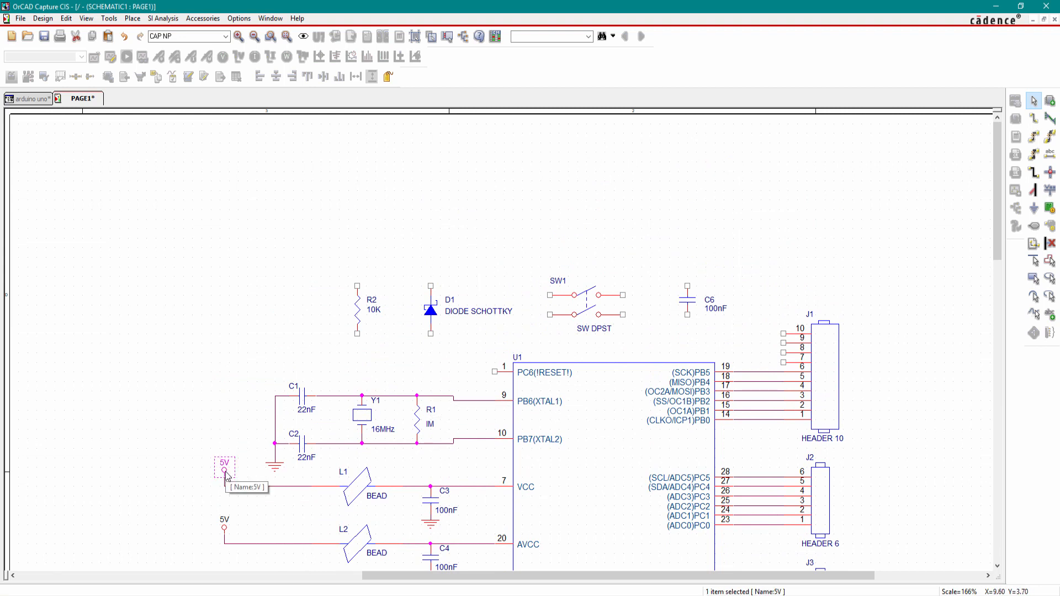
{"action": "key", "text": "ctrl+v"}
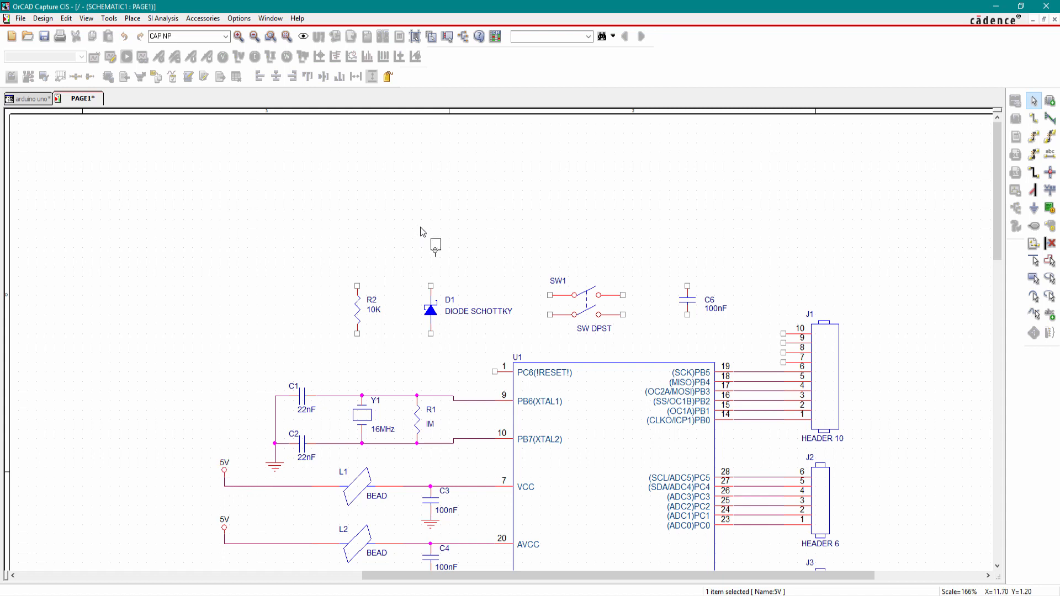
{"action": "left_click", "coordinate": [414, 220]}
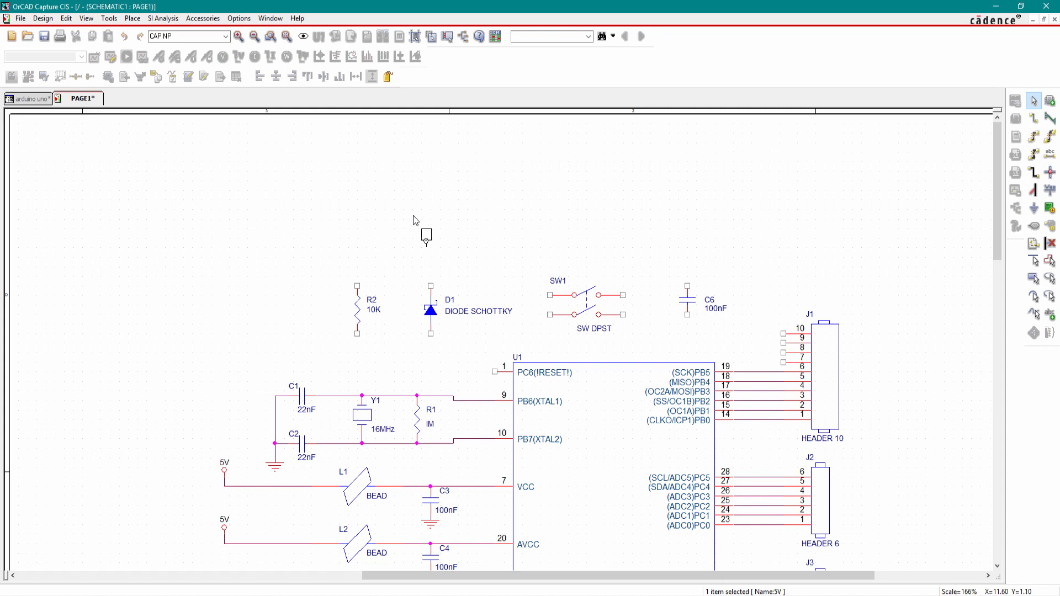
{"action": "left_click", "coordinate": [446, 186]}
{"action": "left_click_drag", "start_coordinate": [426, 247], "coordinate": [432, 255]}
{"action": "left_click", "coordinate": [456, 228]}
{"action": "left_click_drag", "start_coordinate": [366, 315], "coordinate": [394, 316]}
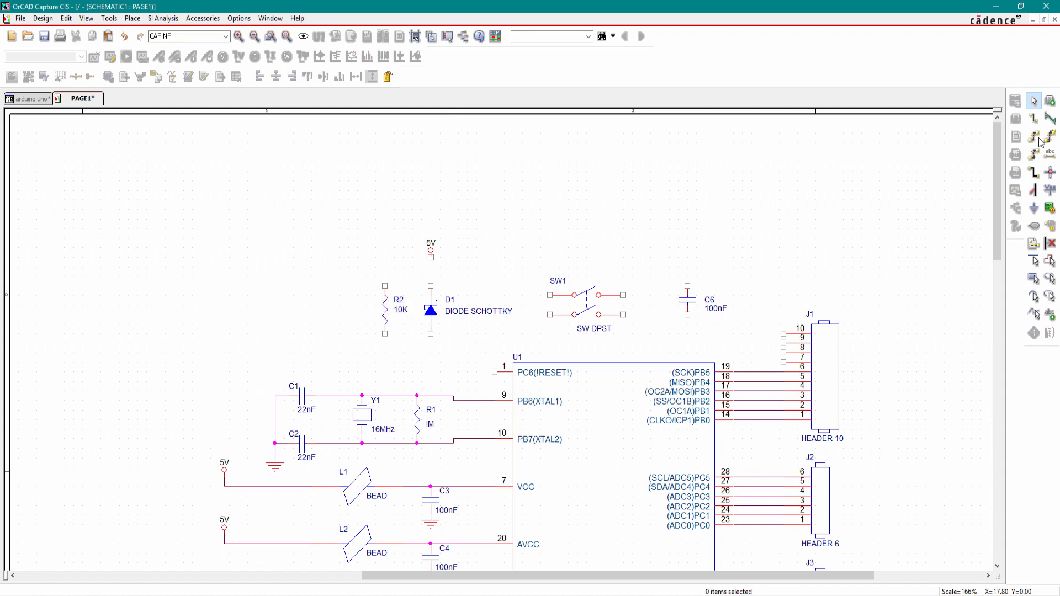
Wire U1's PC6(!RESET) pin to R2's lower end and connect diode D1 in parallel with R2.
{"action": "left_click", "coordinate": [1033, 119]}
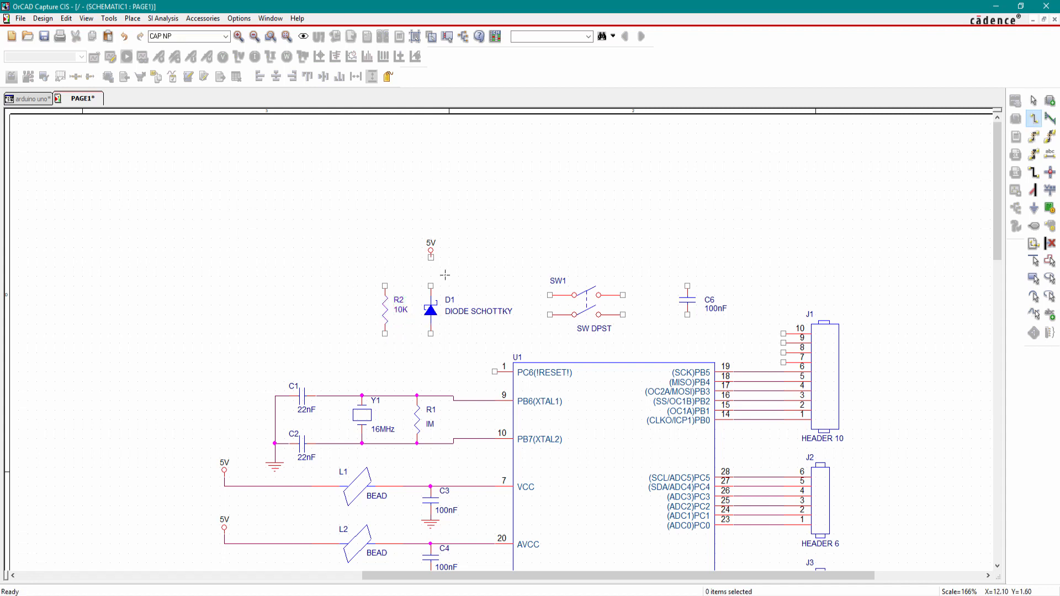
{"action": "left_click", "coordinate": [495, 372]}
{"action": "left_click", "coordinate": [385, 333]}
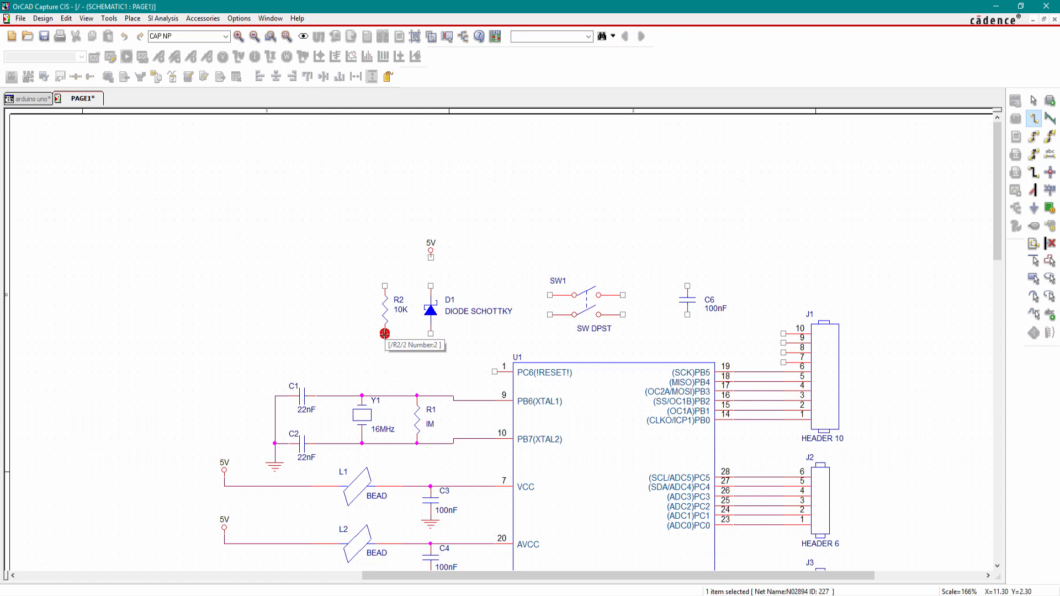
{"action": "left_click", "coordinate": [385, 286]}
{"action": "left_click", "coordinate": [431, 286]}
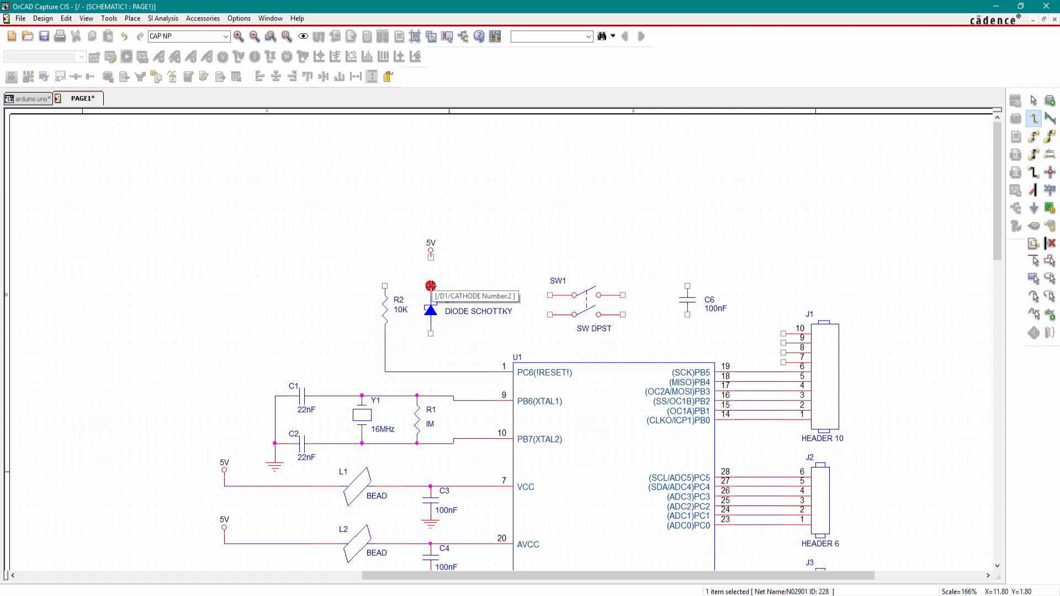
{"action": "left_click", "coordinate": [430, 333]}
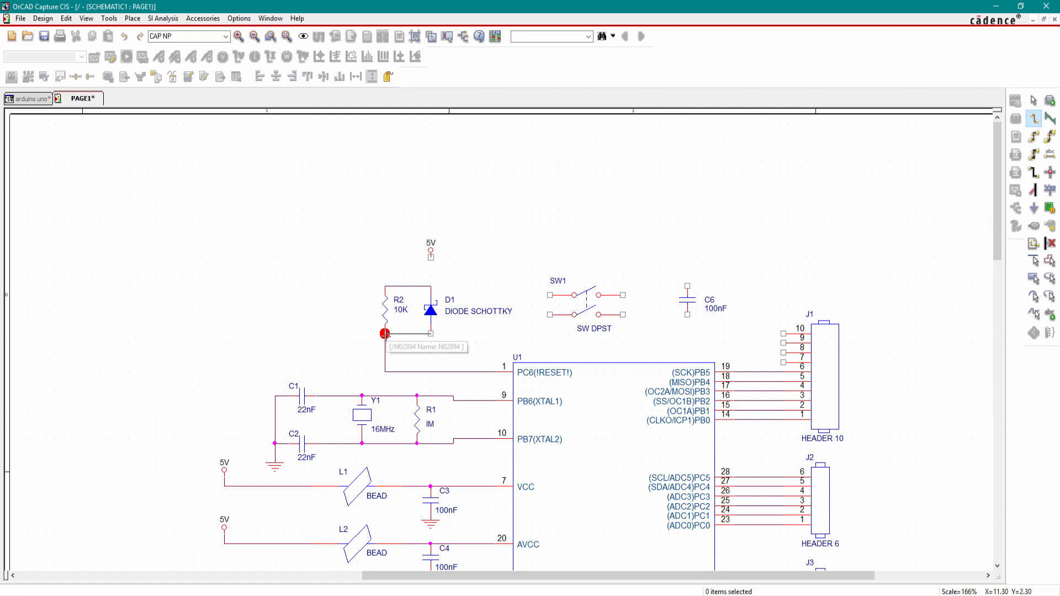
{"action": "left_click", "coordinate": [385, 333]}
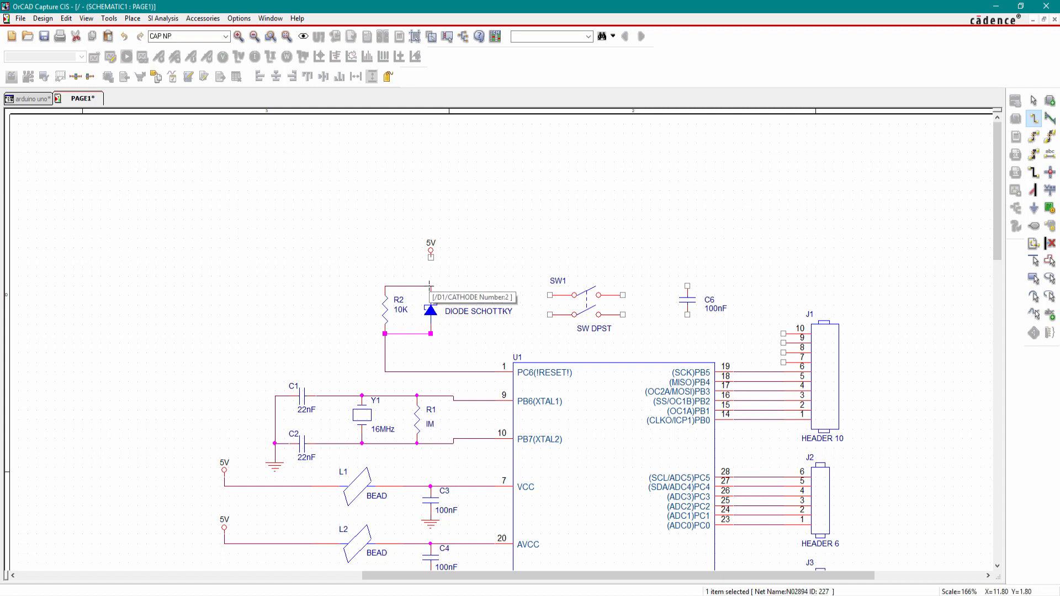
Wire the cathode of diode D1 to the 5V power symbol above it.
{"action": "left_click", "coordinate": [430, 285]}
{"action": "left_click", "coordinate": [431, 257]}
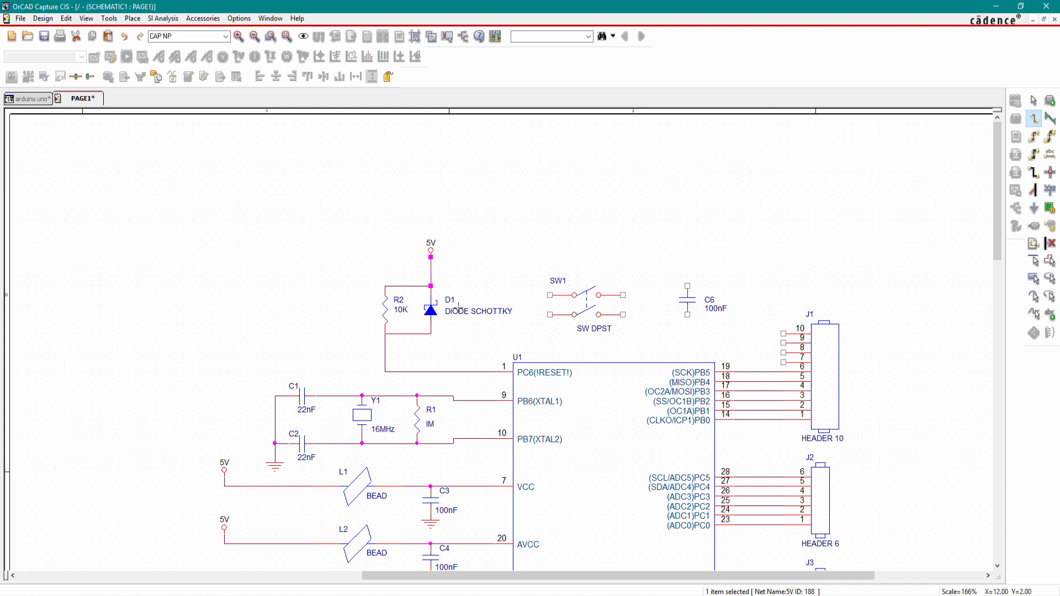
{"action": "key", "text": "Escape"}
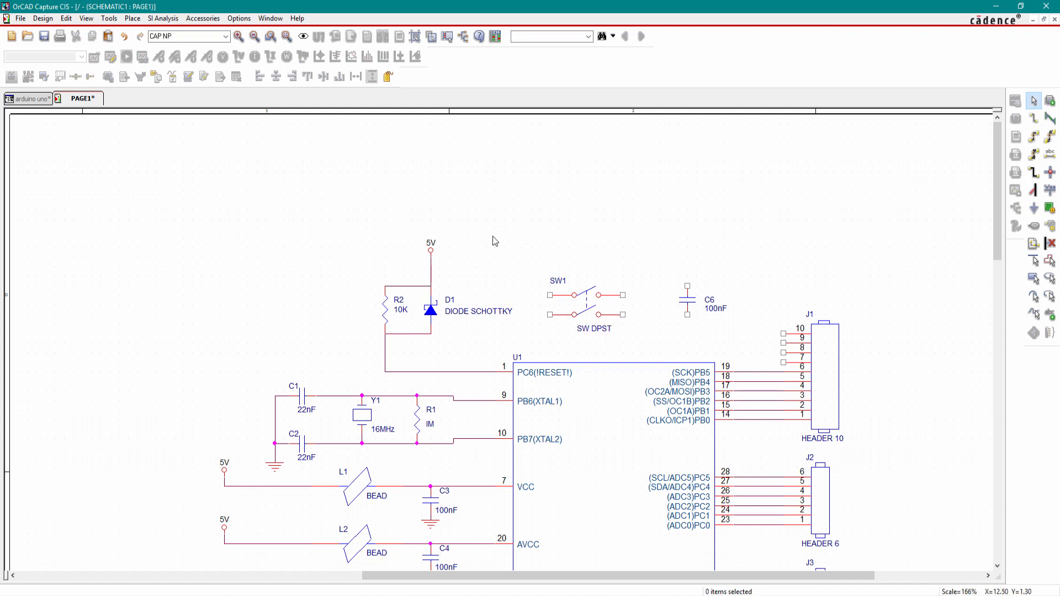
Move R2, D1 and their 5V symbol up together and straighten the wire running down to the PC6 reset pin.
{"action": "left_click_drag", "start_coordinate": [494, 239], "coordinate": [374, 346]}
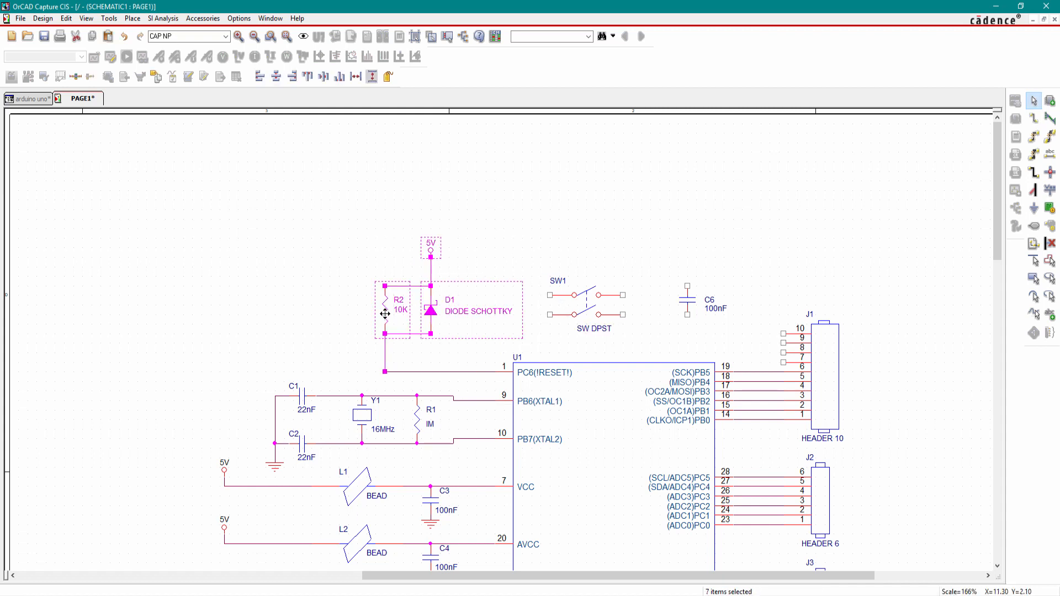
{"action": "left_click_drag", "start_coordinate": [389, 310], "coordinate": [389, 285]}
{"action": "left_click", "coordinate": [351, 306]}
{"action": "left_click_drag", "start_coordinate": [423, 353], "coordinate": [421, 377]}
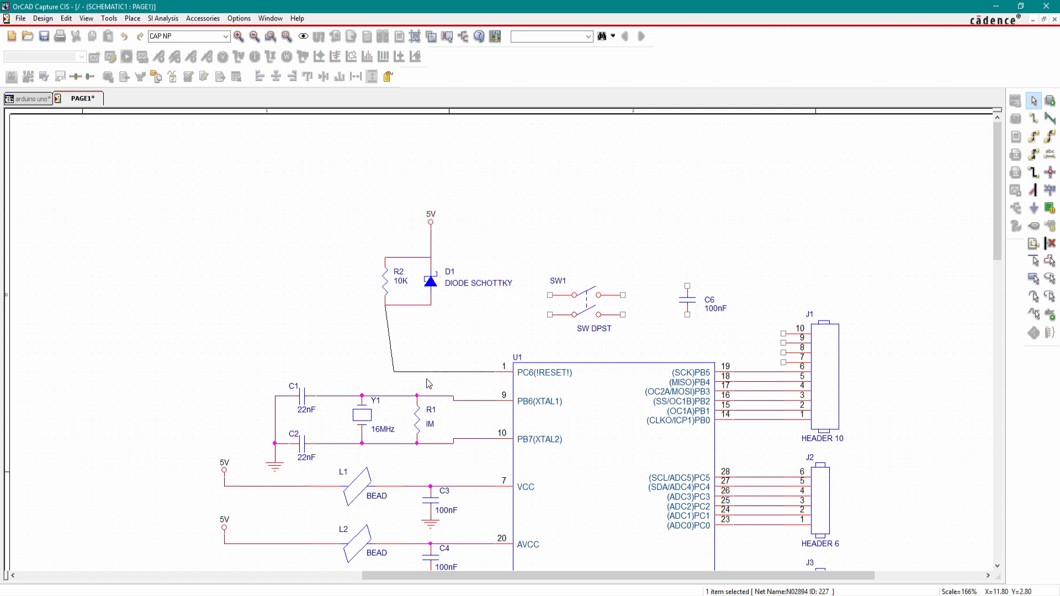
{"action": "left_click", "coordinate": [455, 339]}
Move switch SW1 up, place capacitor C6 horizontally beneath it, and put the SW DPST label at the switch's upper right.
{"action": "left_click_drag", "start_coordinate": [585, 307], "coordinate": [584, 270]}
{"action": "left_click", "coordinate": [634, 359]}
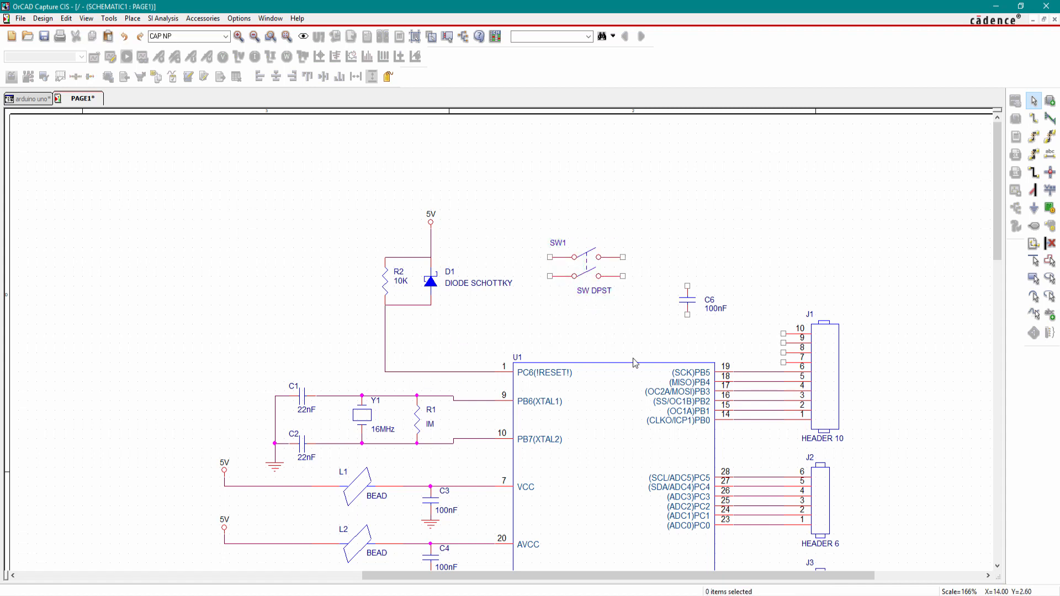
{"action": "left_click", "coordinate": [689, 312]}
{"action": "left_click_drag", "start_coordinate": [692, 296], "coordinate": [621, 252]}
{"action": "left_click", "coordinate": [578, 298]}
{"action": "left_click", "coordinate": [596, 329]}
{"action": "left_click", "coordinate": [733, 335]}
Wire both SW1 poles and capacitor C6 in parallel, and connect their left side to the PC6 reset net.
{"action": "left_click", "coordinate": [1034, 119]}
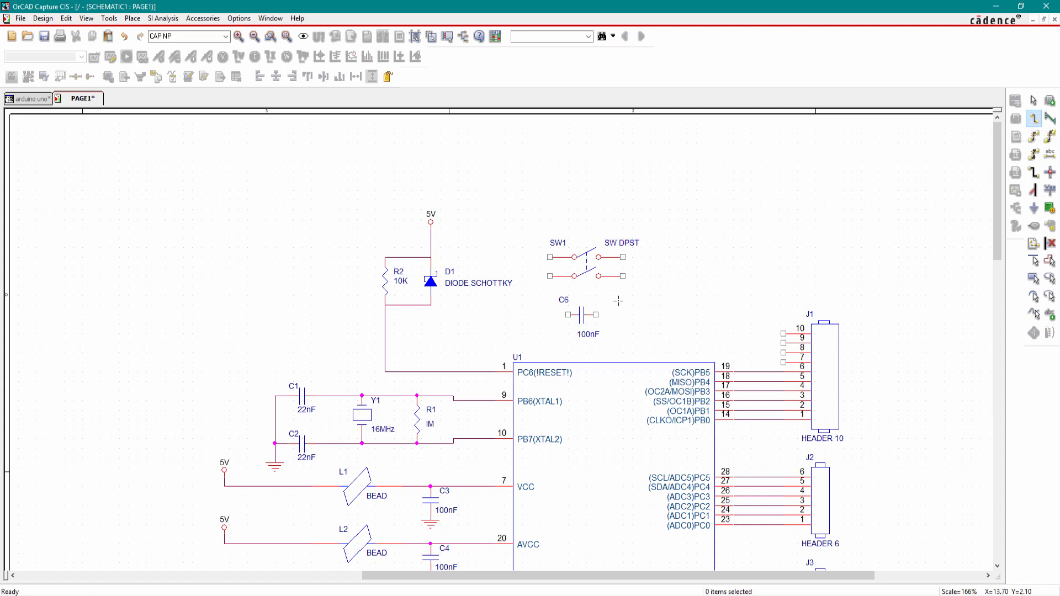
{"action": "left_click", "coordinate": [550, 257]}
{"action": "left_click", "coordinate": [550, 276]}
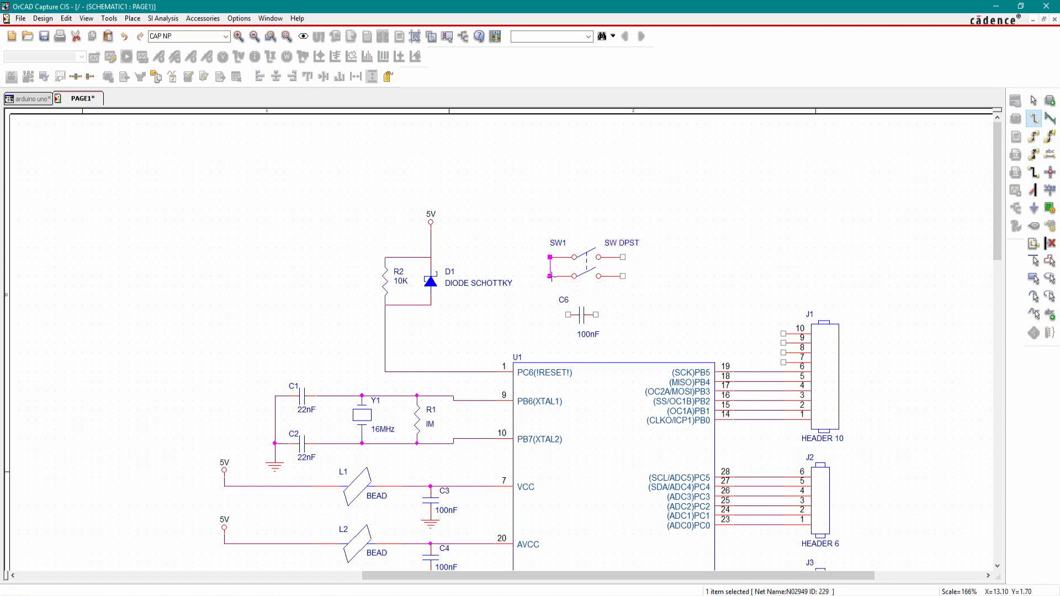
{"action": "left_click_drag", "start_coordinate": [550, 276], "coordinate": [569, 315]}
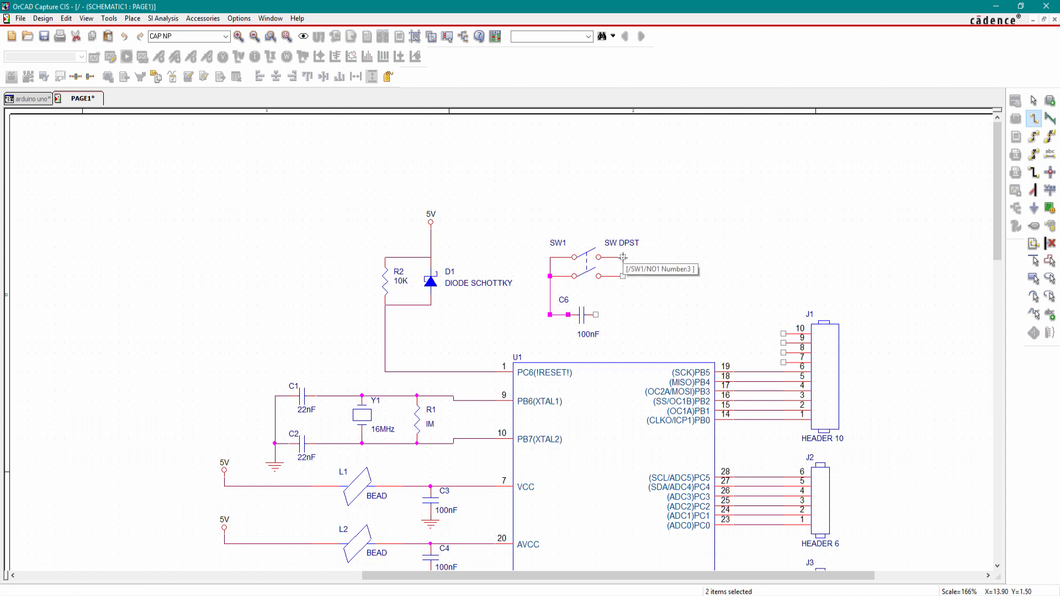
{"action": "left_click_drag", "start_coordinate": [623, 276], "coordinate": [595, 315]}
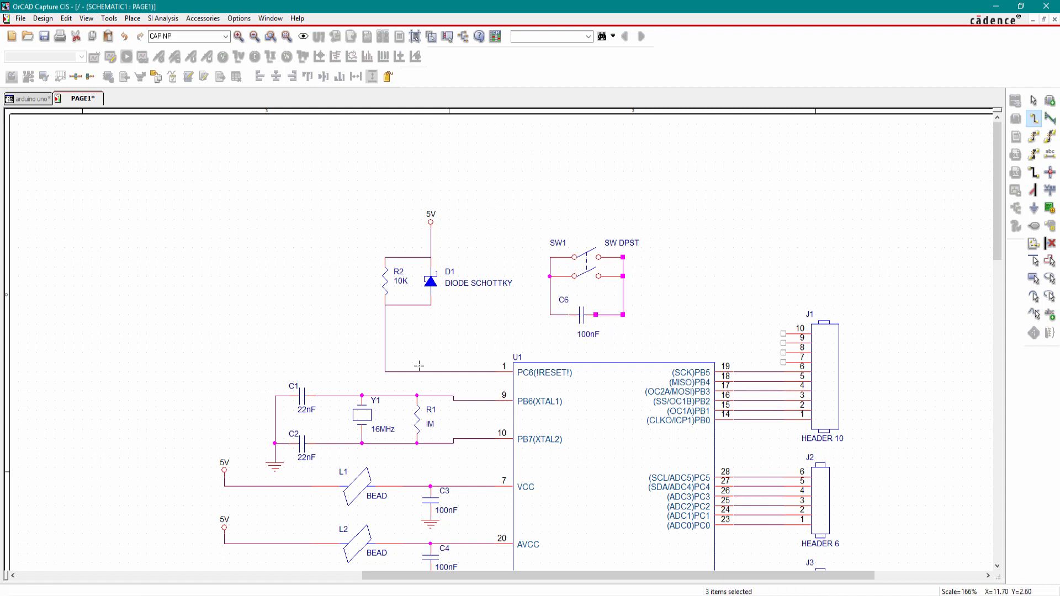
{"action": "left_click", "coordinate": [550, 315]}
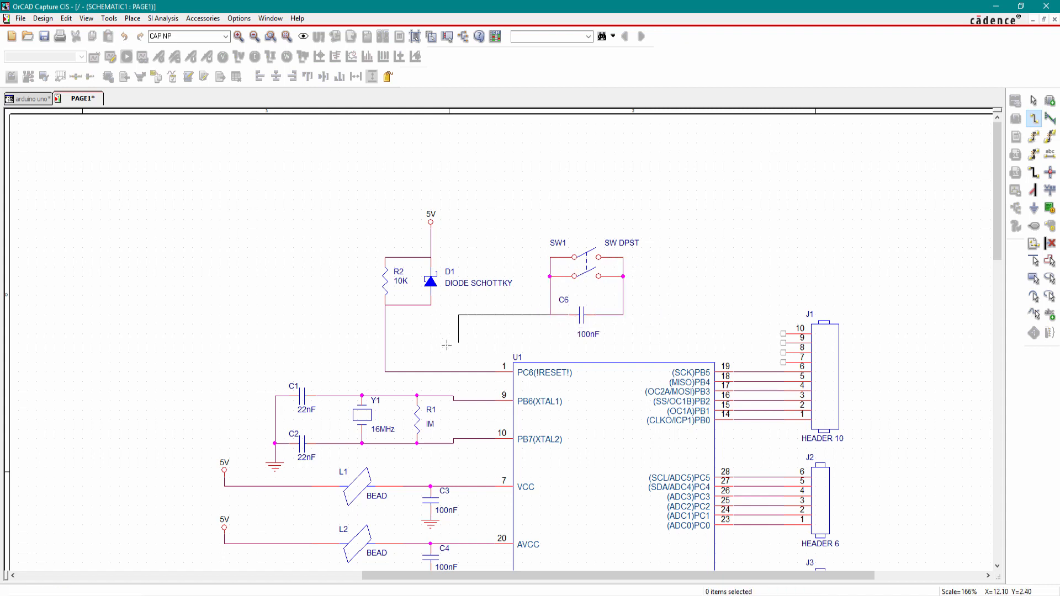
{"action": "left_click", "coordinate": [476, 372]}
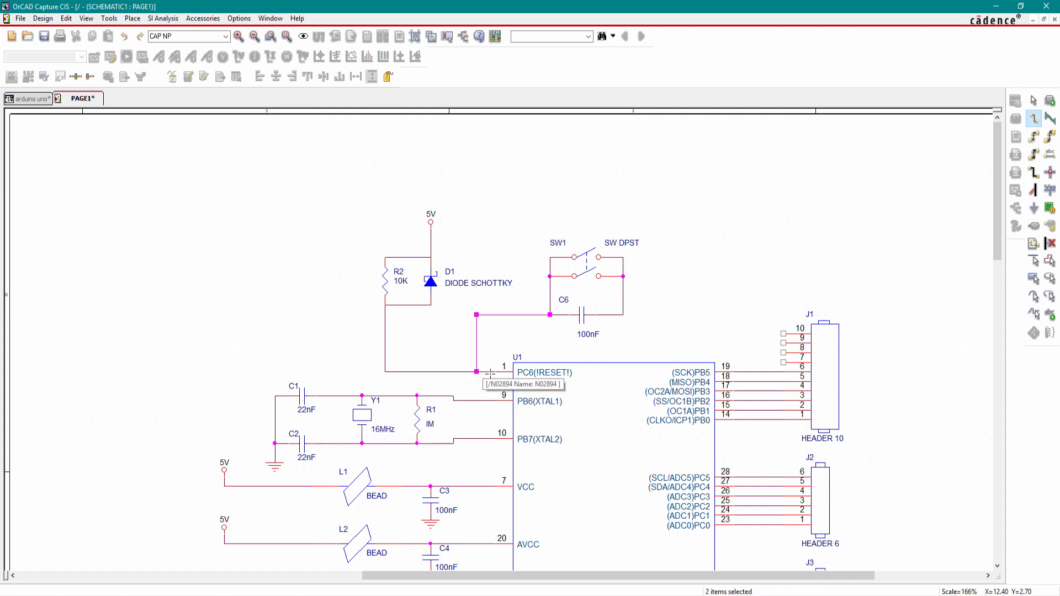
Draw a short wire stub rightward from the junction of C6's right end and SW1.
{"action": "left_click", "coordinate": [623, 315]}
{"action": "left_click", "coordinate": [642, 315]}
{"action": "key", "text": "Escape"}
{"action": "key", "text": "Escape"}
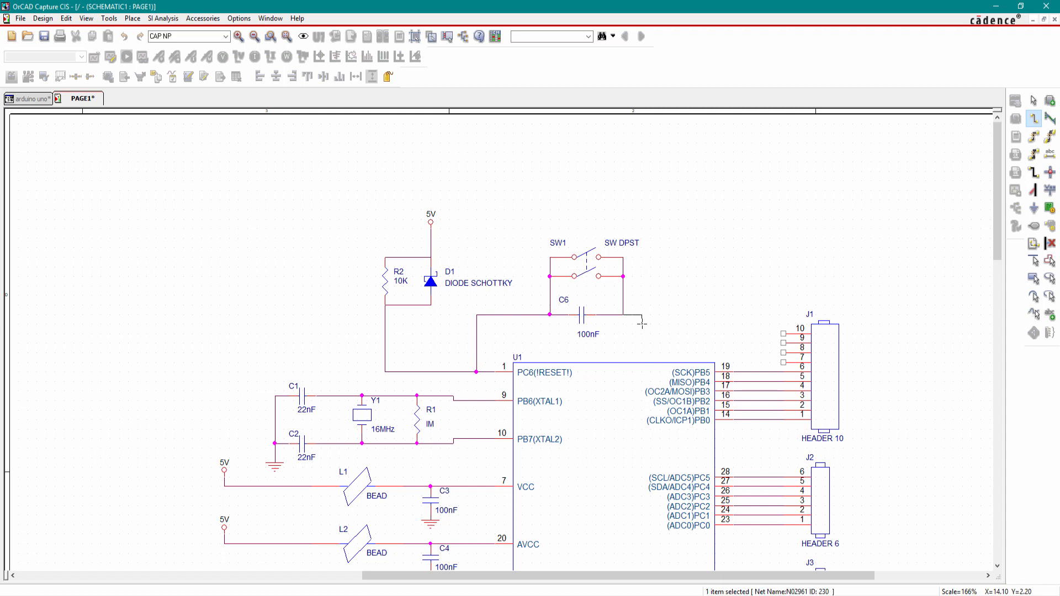
{"action": "left_click", "coordinate": [655, 270]}
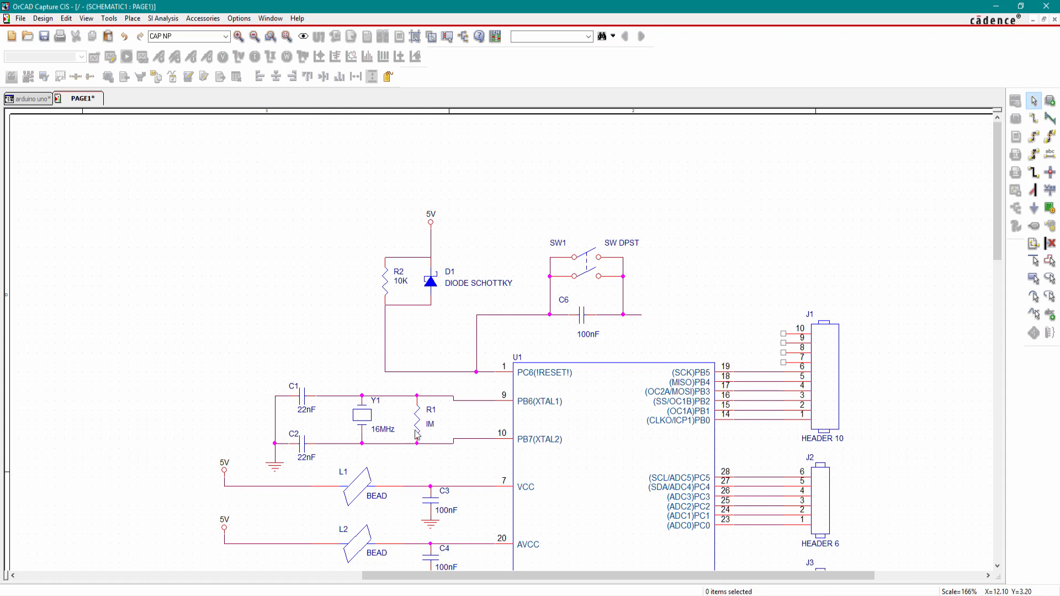
Place a copy of the GND symbol under the stub right of C6 and wire it to the stub.
{"action": "left_click", "coordinate": [277, 469]}
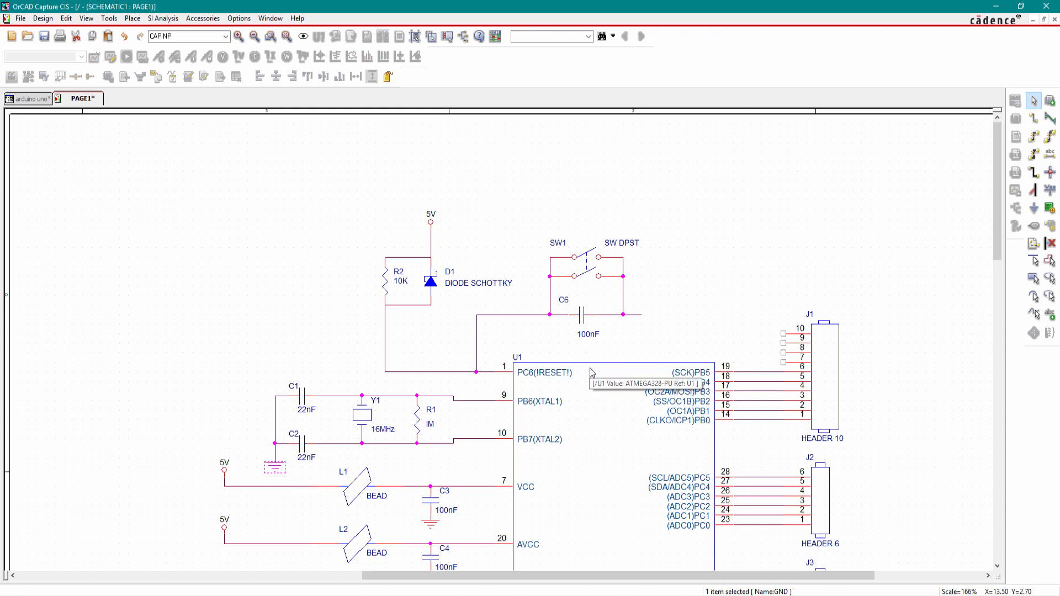
{"action": "key", "text": "ctrl+v"}
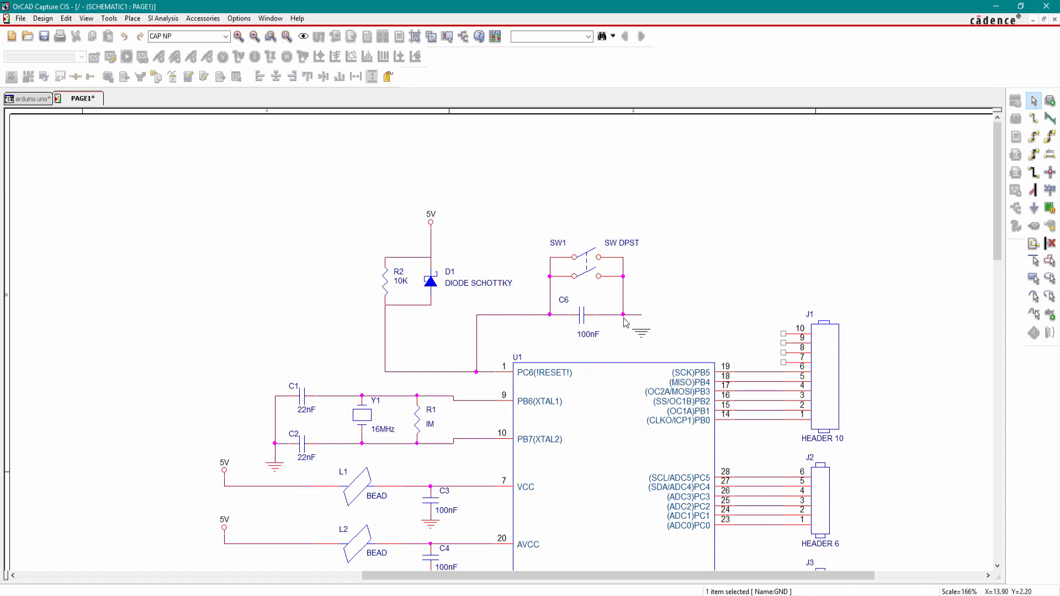
{"action": "left_click", "coordinate": [625, 314]}
{"action": "left_click", "coordinate": [1033, 119]}
{"action": "left_click", "coordinate": [642, 324]}
{"action": "left_click", "coordinate": [642, 315]}
{"action": "key", "text": "Escape"}
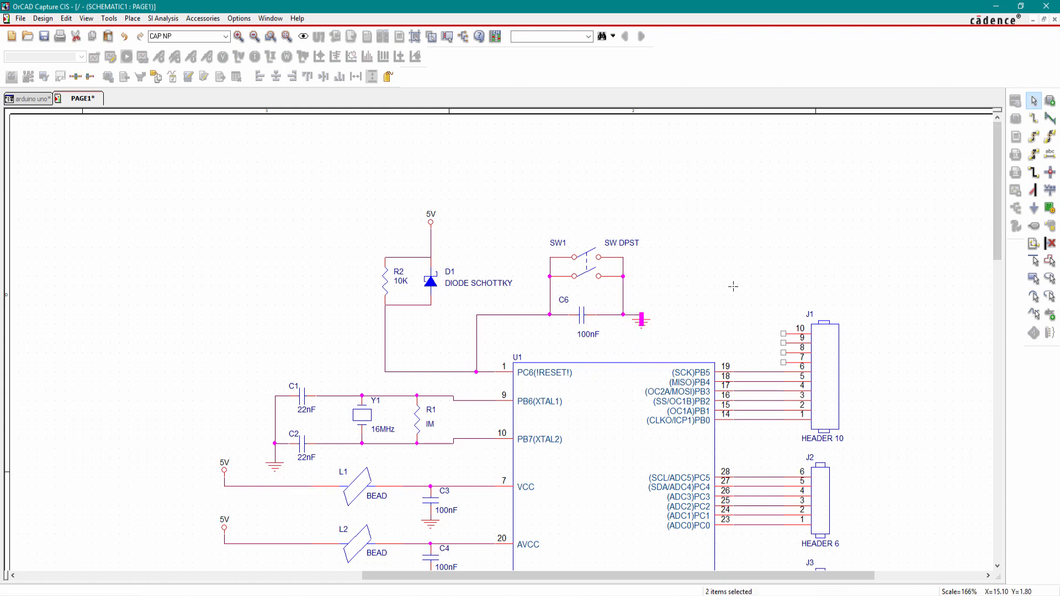
Move the GND symbol beside C6 further down and wire it to the end of the stub.
{"action": "left_click", "coordinate": [734, 286]}
{"action": "left_click", "coordinate": [642, 326]}
{"action": "key", "text": "ctrl+c"}
{"action": "left_click", "coordinate": [669, 315]}
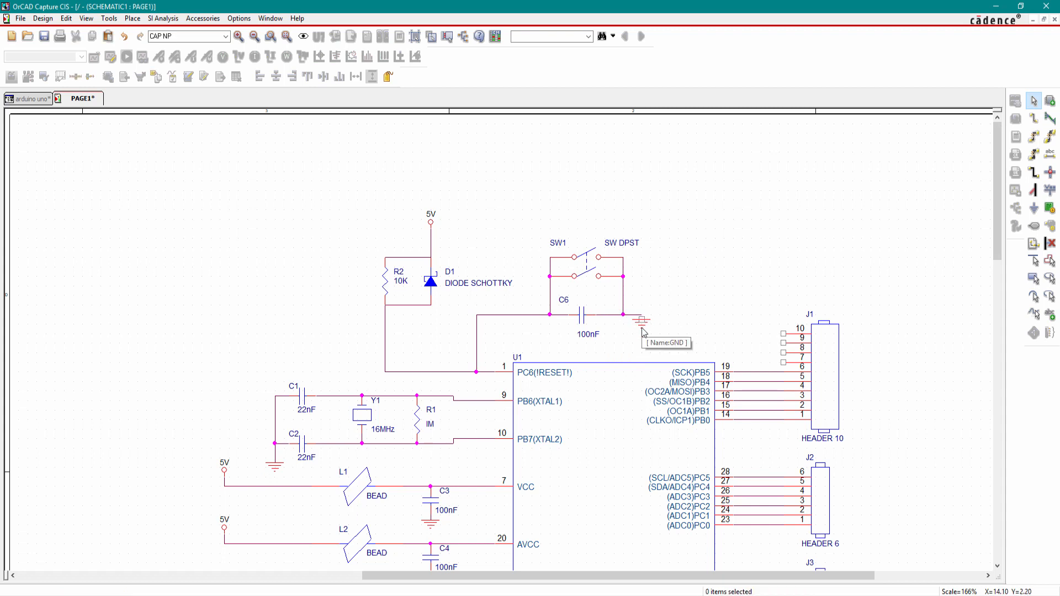
{"action": "left_click_drag", "start_coordinate": [642, 328], "coordinate": [642, 342]}
{"action": "left_click", "coordinate": [1034, 118]}
{"action": "left_click", "coordinate": [642, 334]}
{"action": "left_click", "coordinate": [642, 315]}
{"action": "key", "text": "Escape"}
{"action": "left_click", "coordinate": [677, 303]}
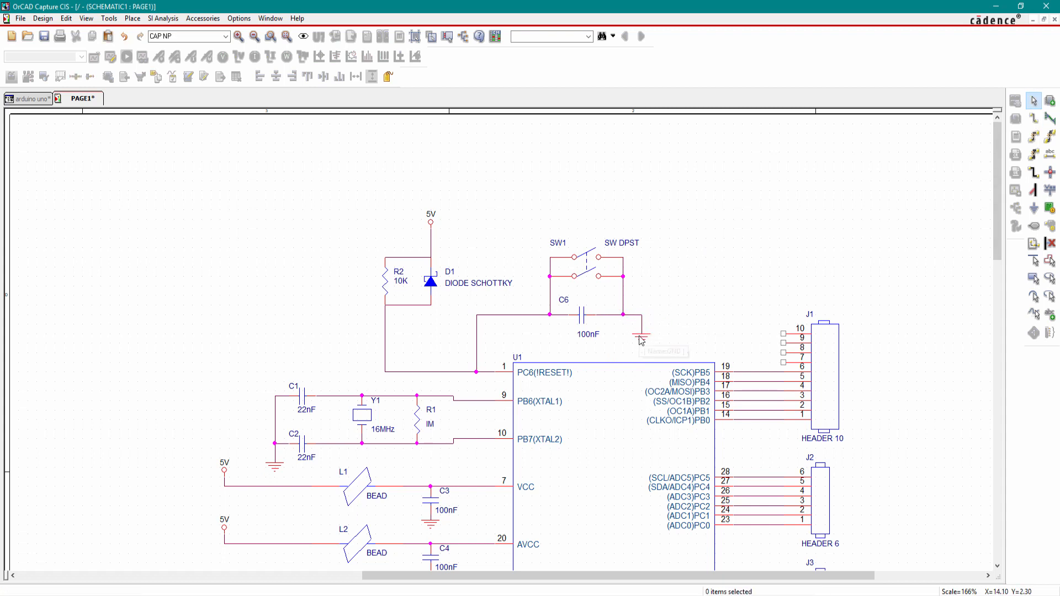
{"action": "scroll", "coordinate": [722, 231], "scroll_direction": "down", "scroll_amount": 1}
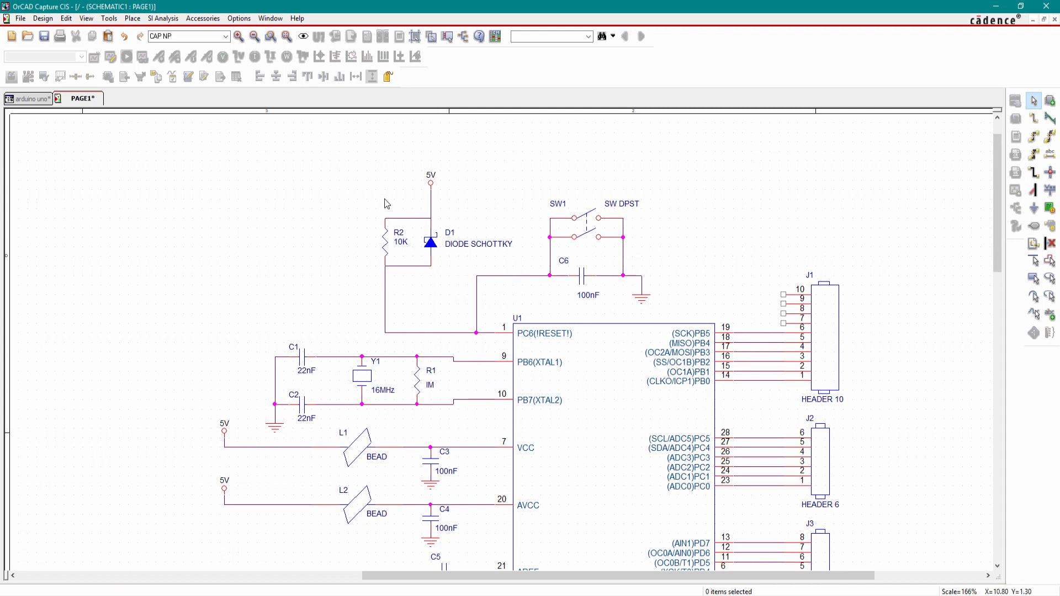